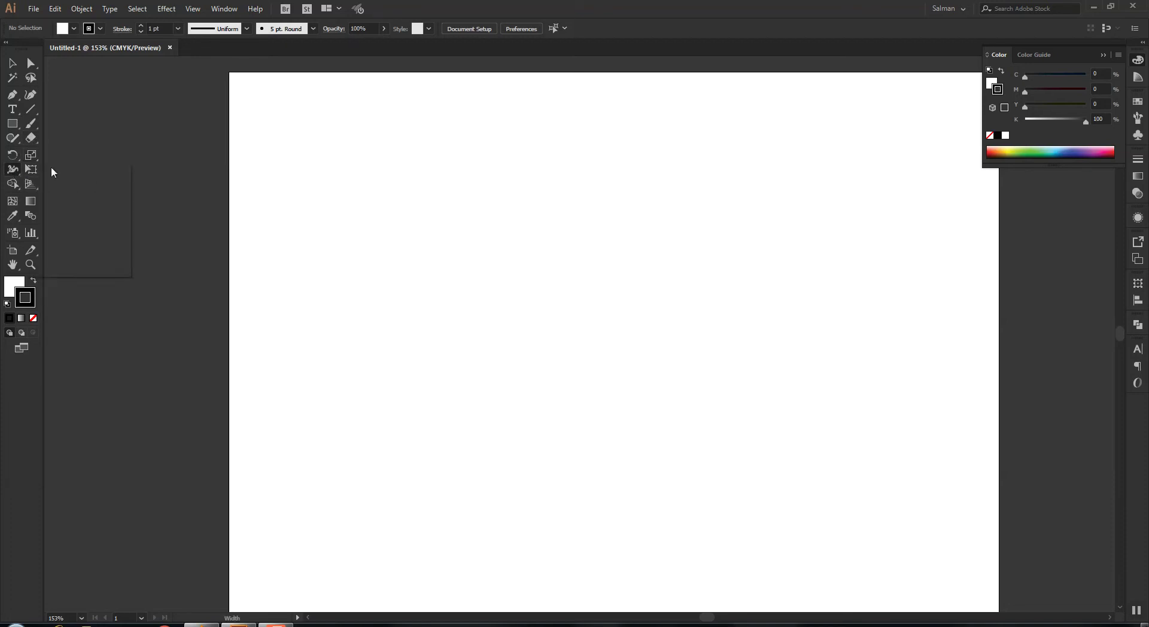
# Tear off the Width tool group as a floating strip near the artboard's upper-left corner.
pyautogui.click(12, 173)
pyautogui.click(128, 197)
pyautogui.moveTo(46, 177); pyautogui.dragTo(262, 81)
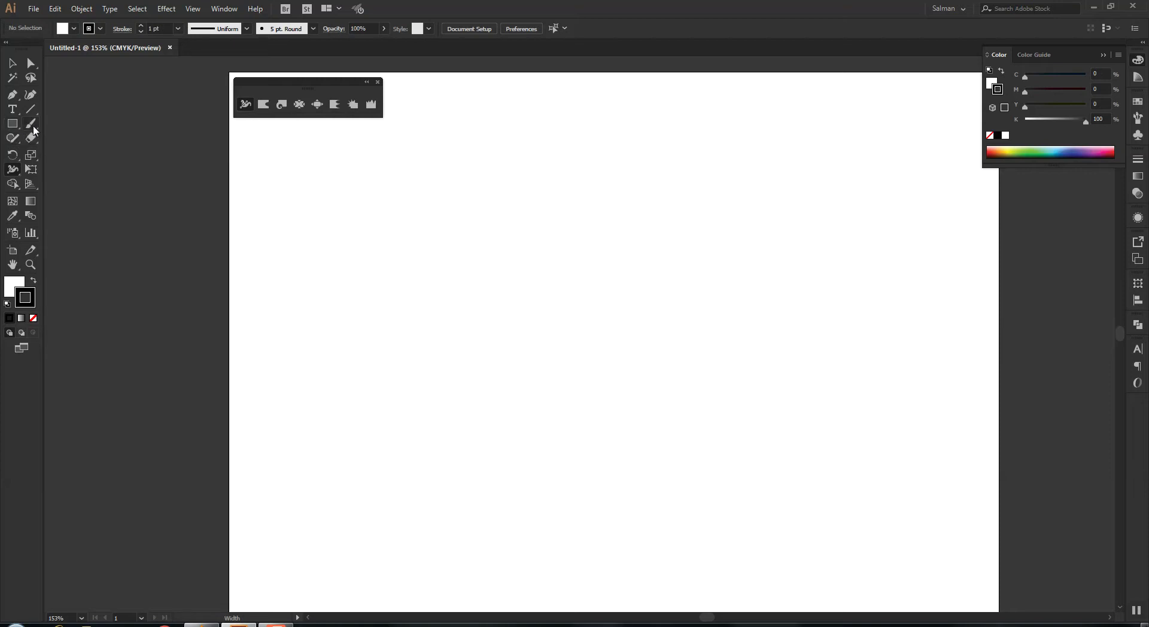
# Draw a rectangle about 4.25 in wide and 2.71 in high and move it towards the artboard's centre.
pyautogui.click(12, 124)
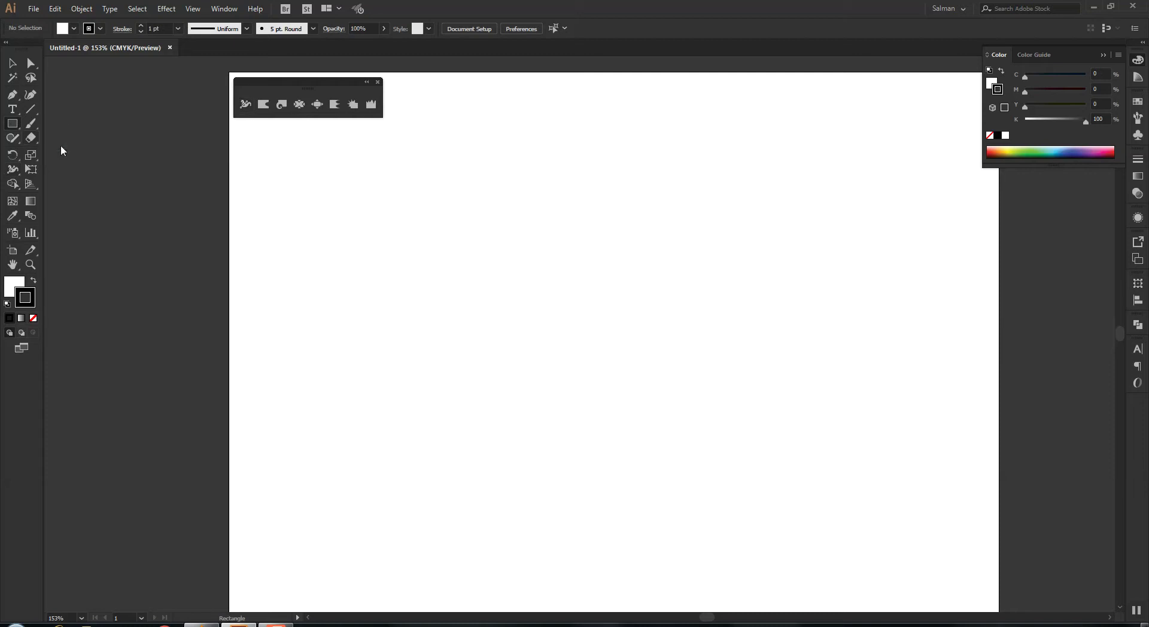
pyautogui.moveTo(300, 208); pyautogui.dragTo(580, 388)
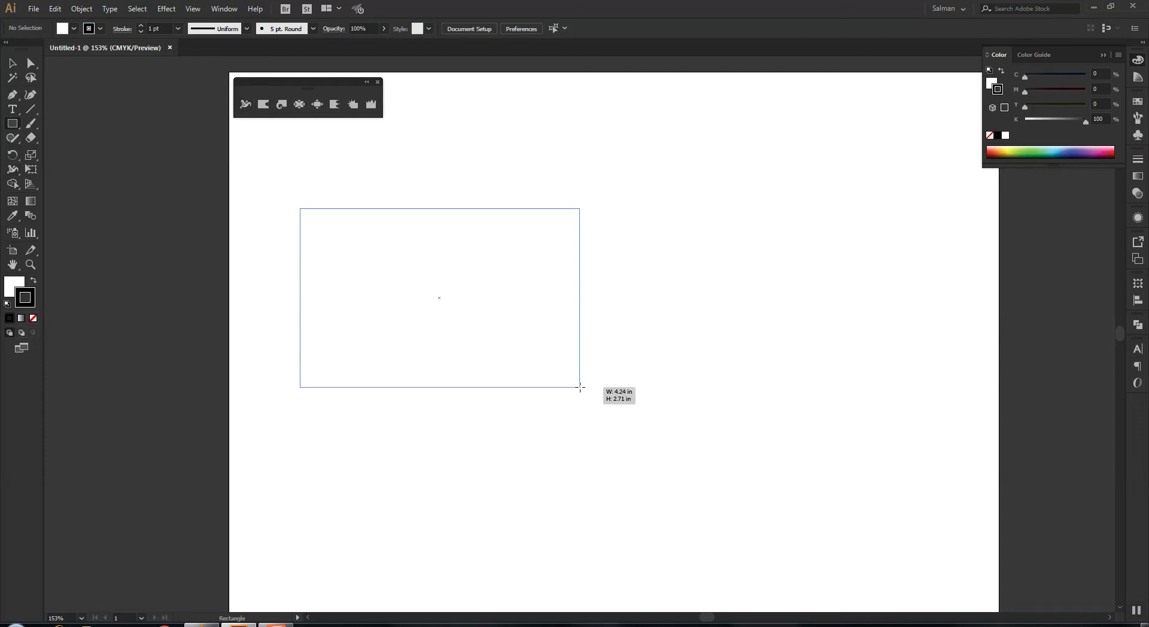
pyautogui.press('v')
pyautogui.moveTo(419, 287); pyautogui.dragTo(489, 318)
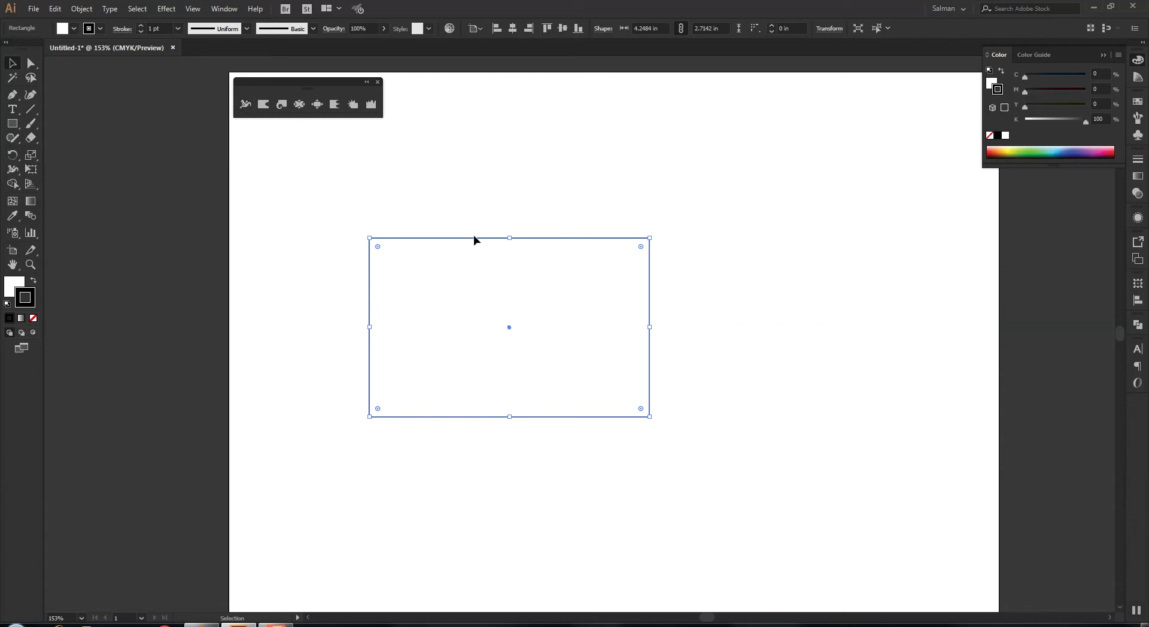
# Vary the rectangle's stroke thickness with the Width tool, adding width points on the upper, right and lower edges and the lower-left corner.
pyautogui.click(245, 105)
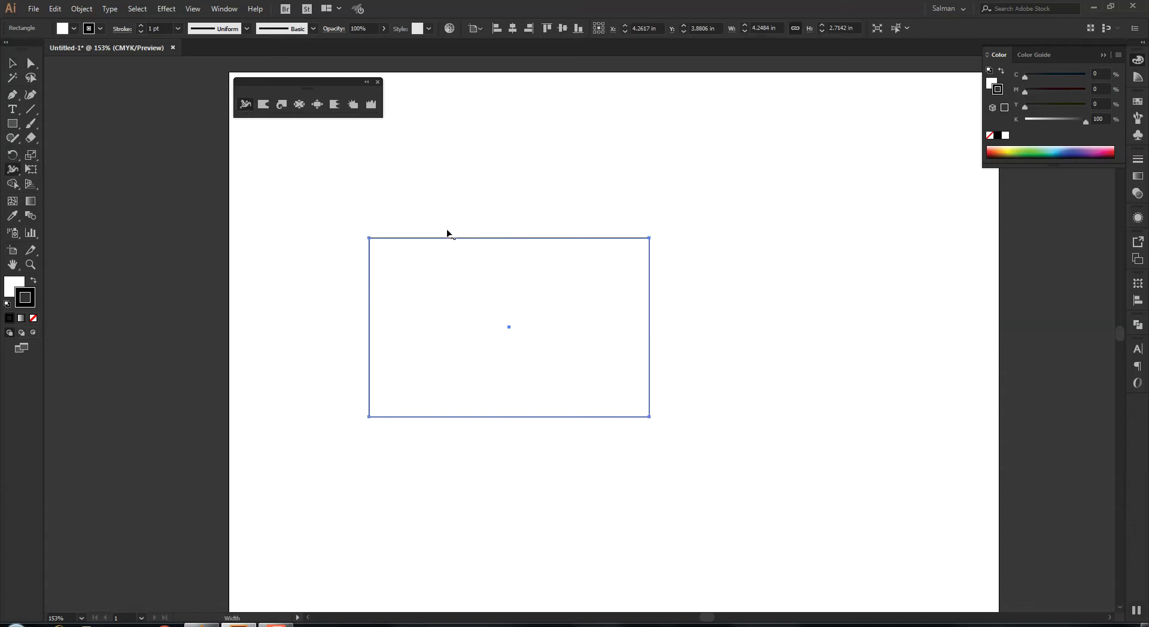
pyautogui.moveTo(456, 242); pyautogui.dragTo(470, 239)
pyautogui.moveTo(651, 308); pyautogui.dragTo(651, 318)
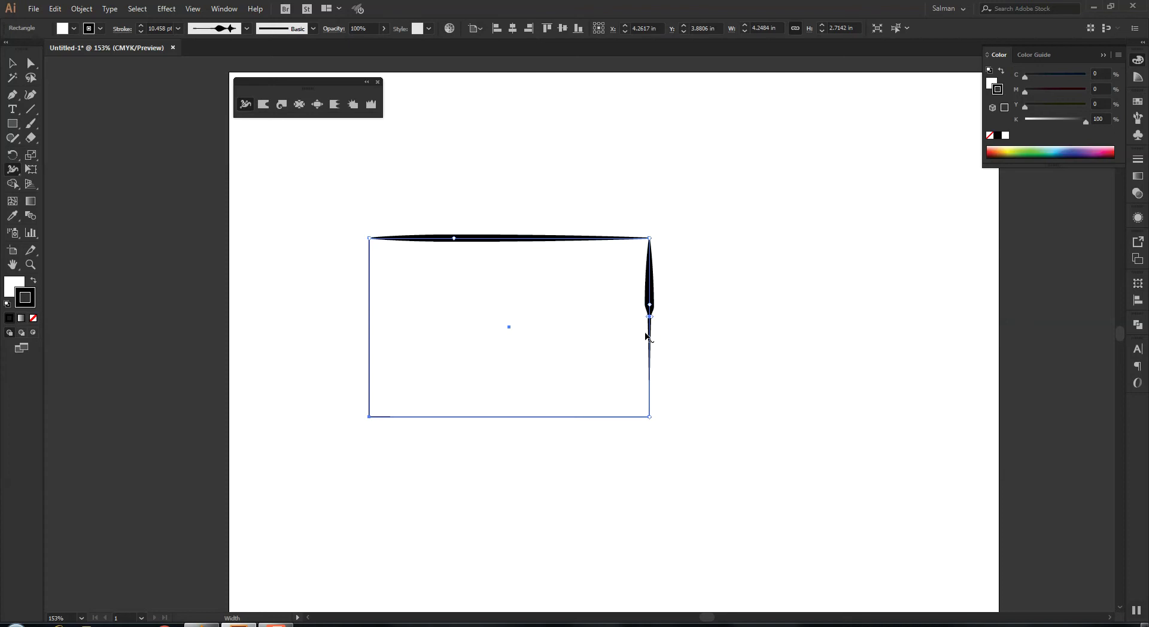
pyautogui.moveTo(569, 417); pyautogui.dragTo(568, 421)
pyautogui.moveTo(372, 416); pyautogui.dragTo(376, 418)
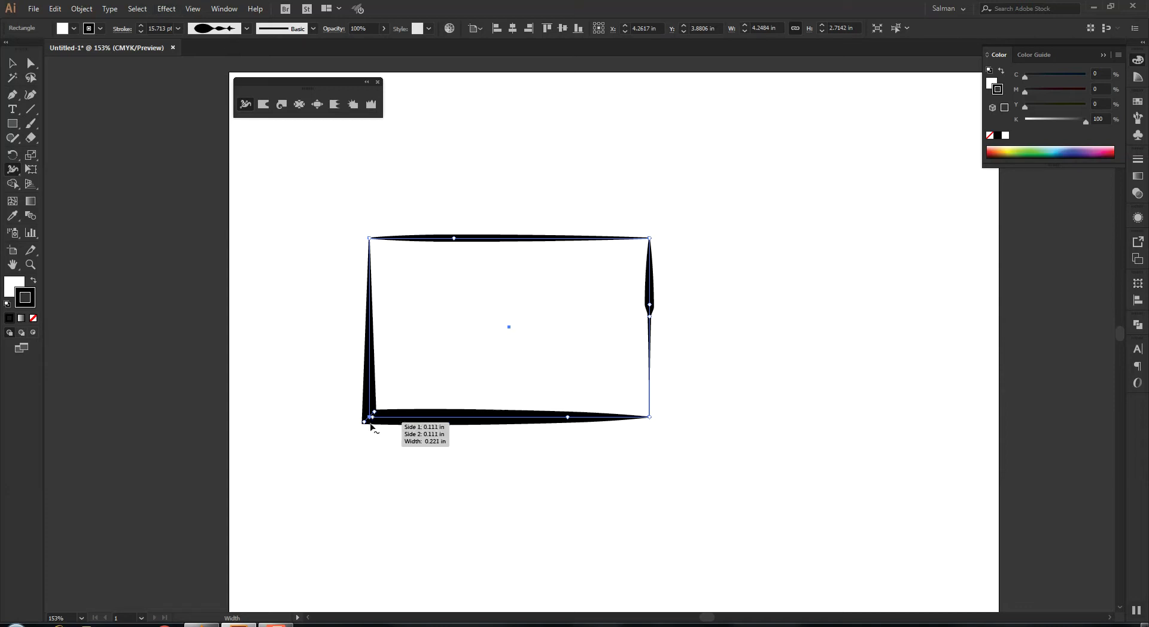
pyautogui.moveTo(365, 423); pyautogui.dragTo(365, 420)
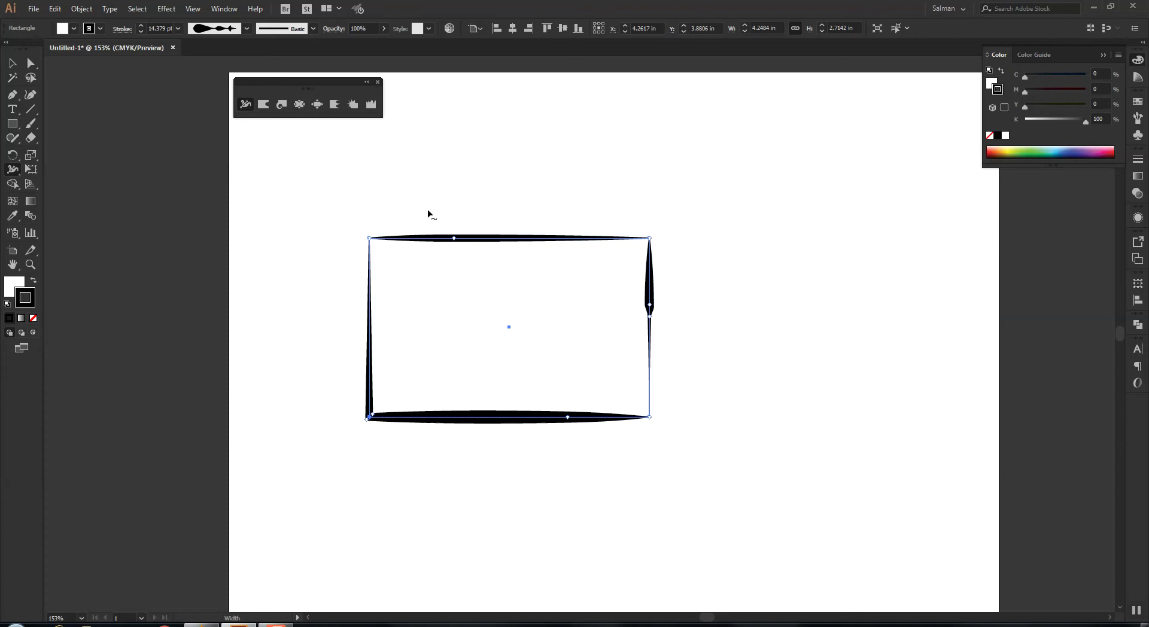
# Save the rectangle's variable stroke as Width Profile2 and move the rectangle to the artboard's upper-right area.
pyautogui.click(247, 29)
pyautogui.click(209, 175)
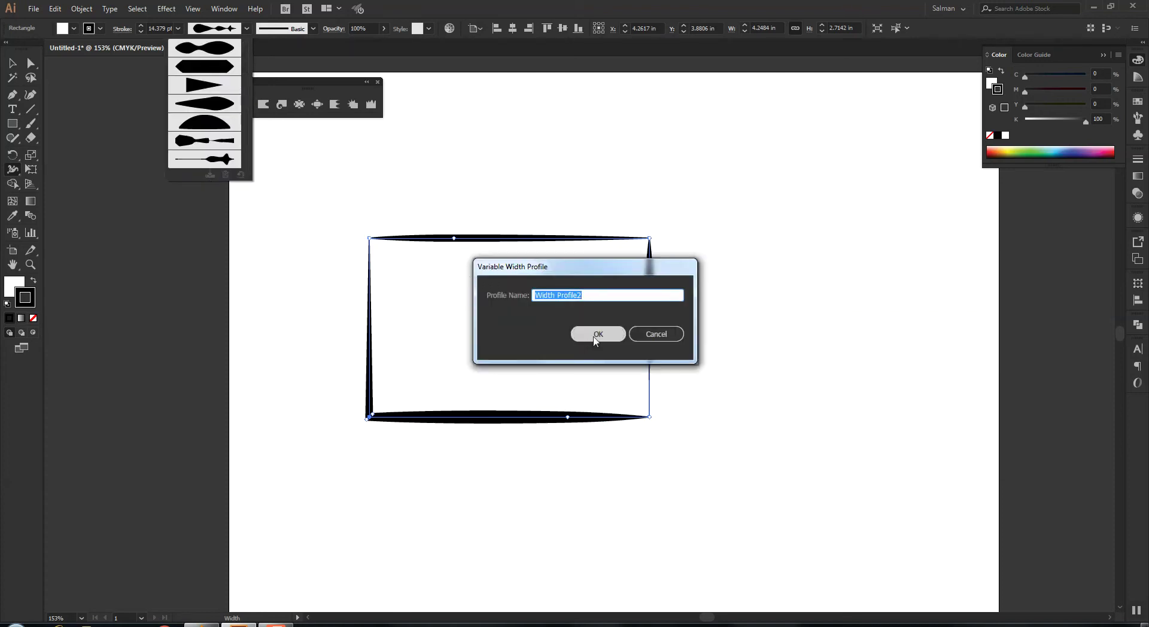
pyautogui.click(614, 334)
pyautogui.click(13, 63)
pyautogui.moveTo(323, 207); pyautogui.dragTo(875, 305)
# Draw a circle about 3.09 in across with the Ellipse tool, lower left of the rectangle.
pyautogui.click(15, 126)
pyautogui.moveTo(16, 131); pyautogui.dragTo(54, 152)
pyautogui.moveTo(323, 261); pyautogui.dragTo(494, 465)
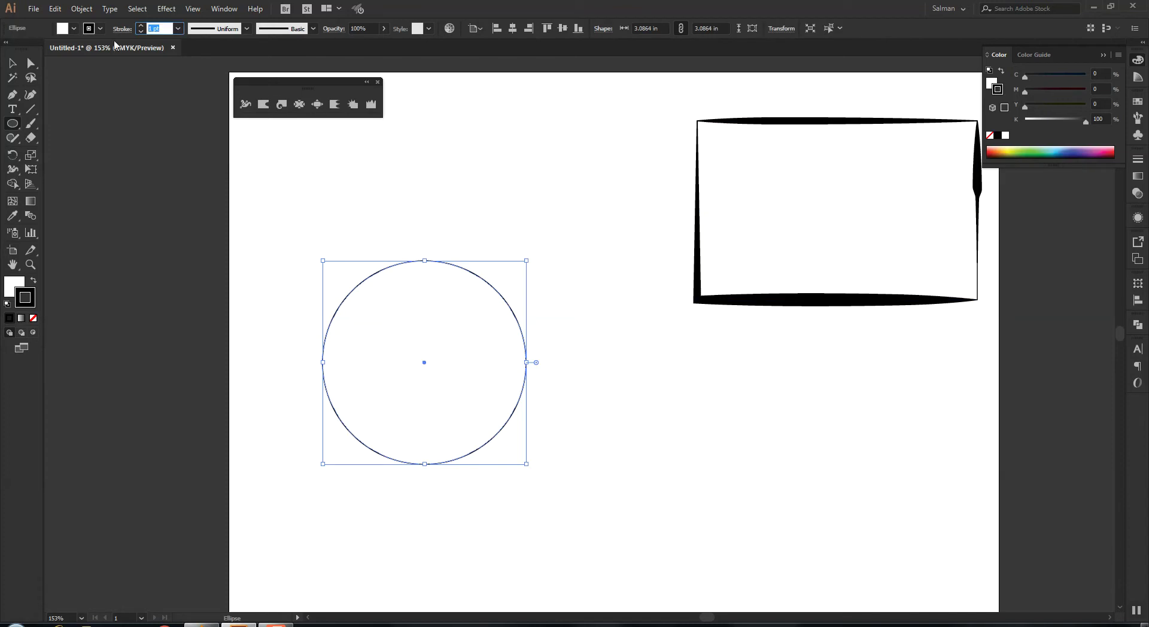
# Set the circle's stroke to 8 pt and apply the saved custom width profile to it.
pyautogui.press('Return')
pyautogui.click(233, 32)
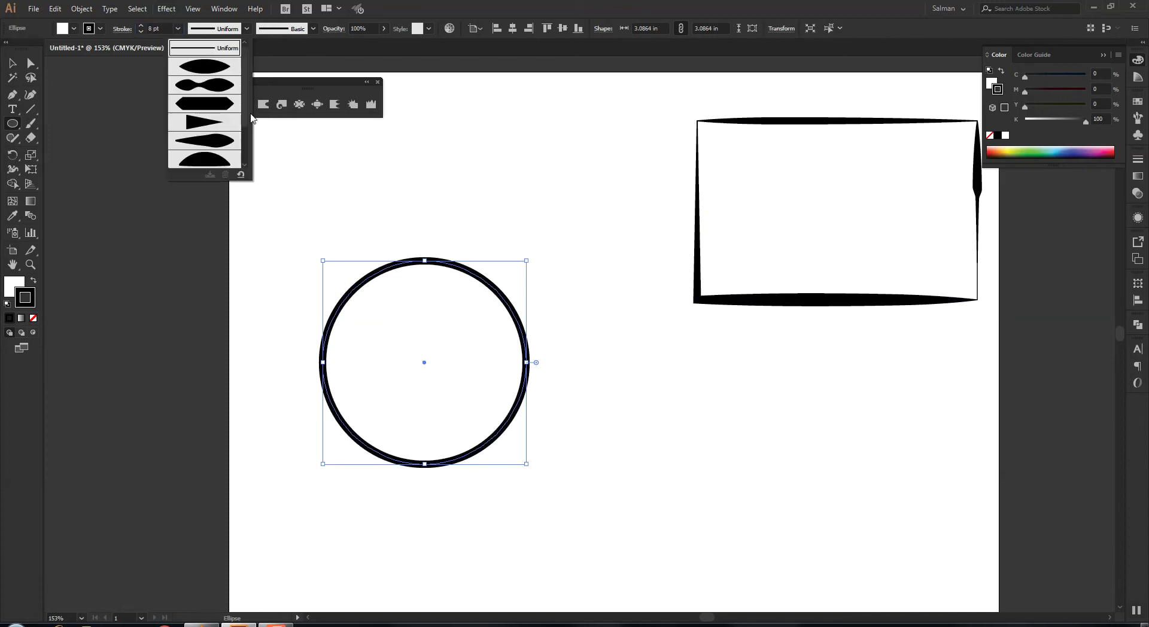
pyautogui.scroll(-2, 243, 160)
pyautogui.click(209, 166)
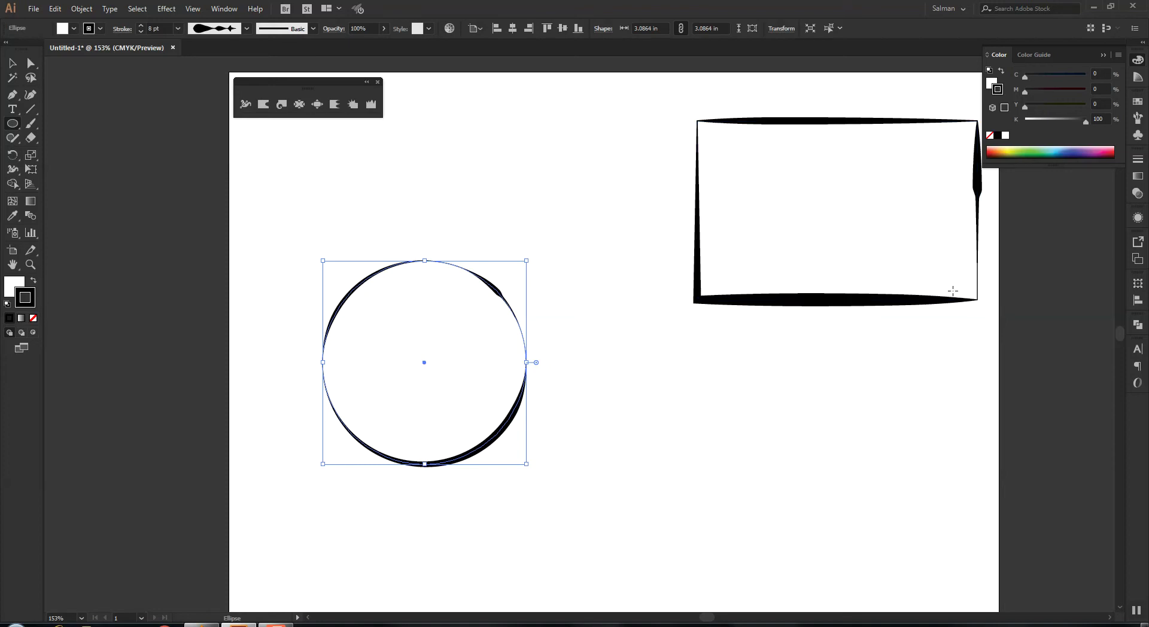
# Switch the floating tool strip to a vertical layout and move the circle below the rectangle.
pyautogui.click(12, 62)
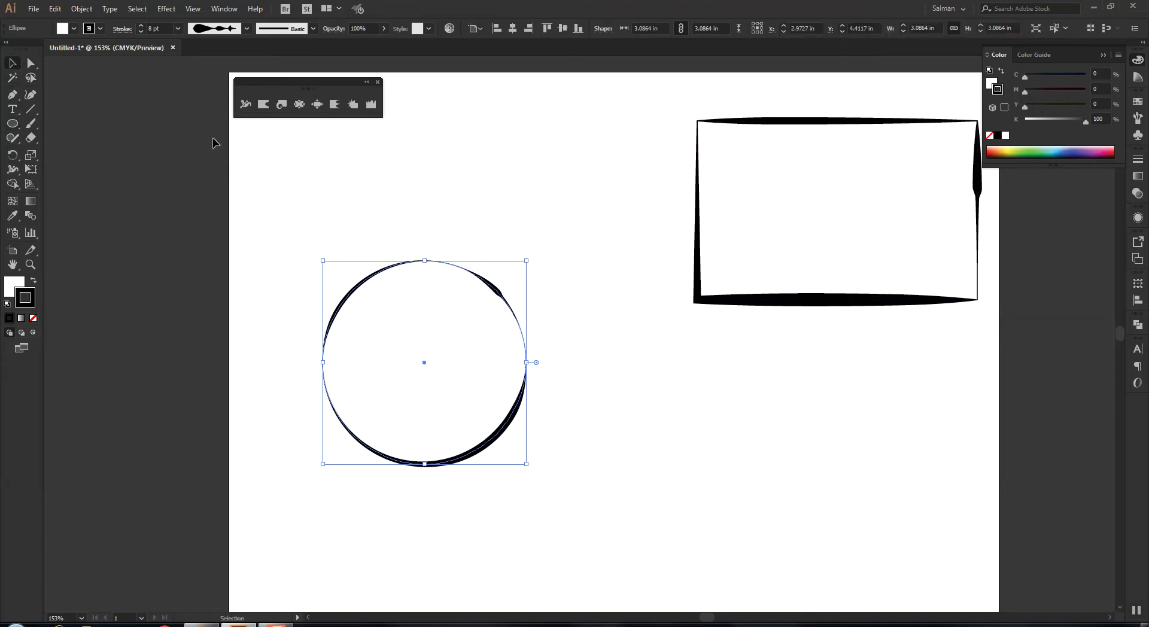
pyautogui.click(367, 82)
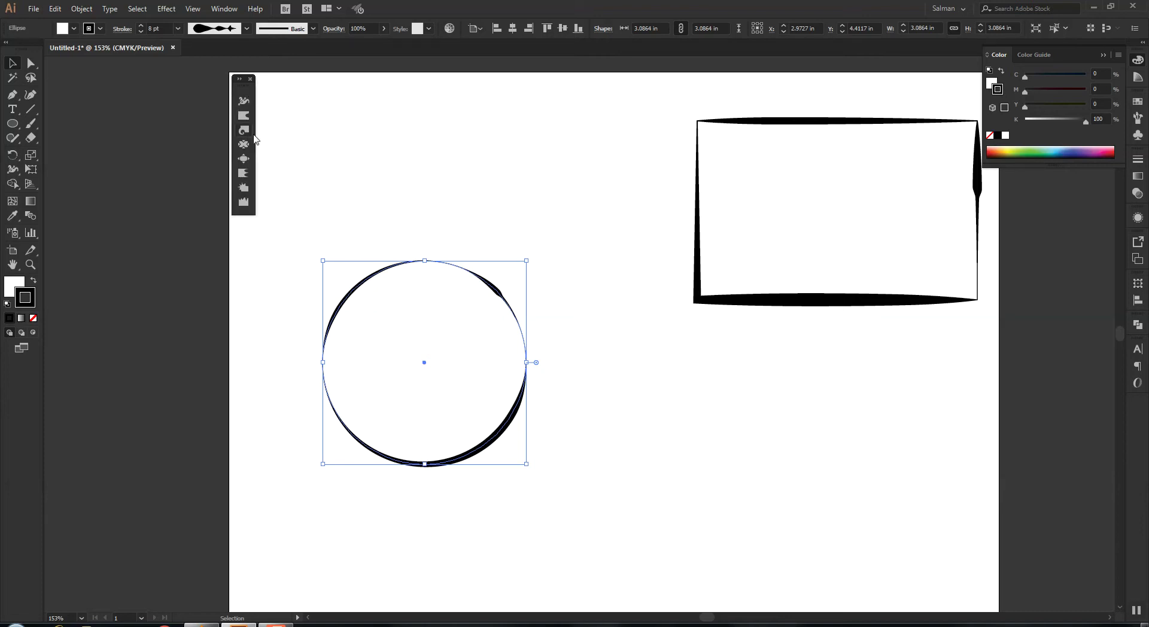
pyautogui.moveTo(389, 274); pyautogui.dragTo(767, 348)
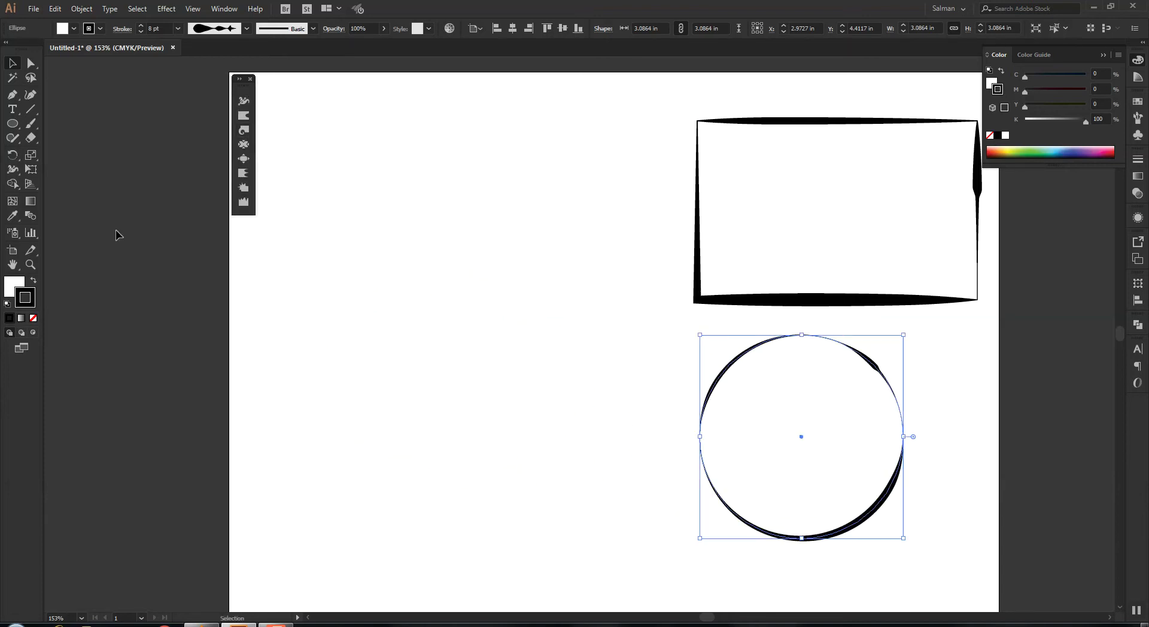
# Delete both the rectangle and the circle to clear the artboard.
pyautogui.click(12, 123)
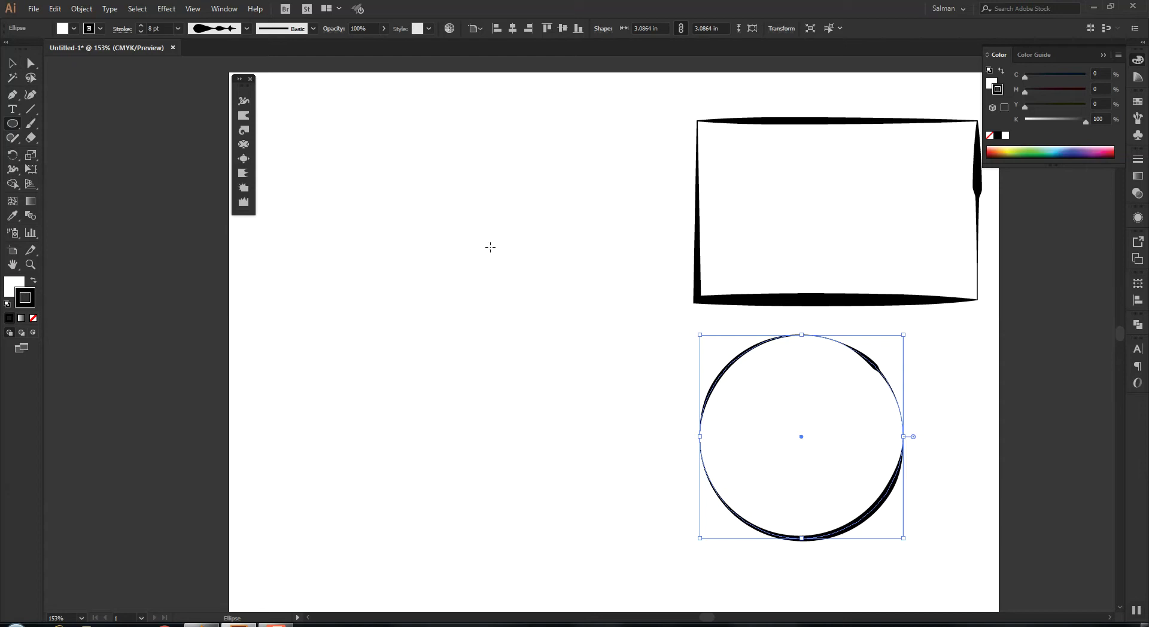
pyautogui.press('v')
pyautogui.moveTo(531, 223); pyautogui.dragTo(778, 395)
pyautogui.press('Delete')
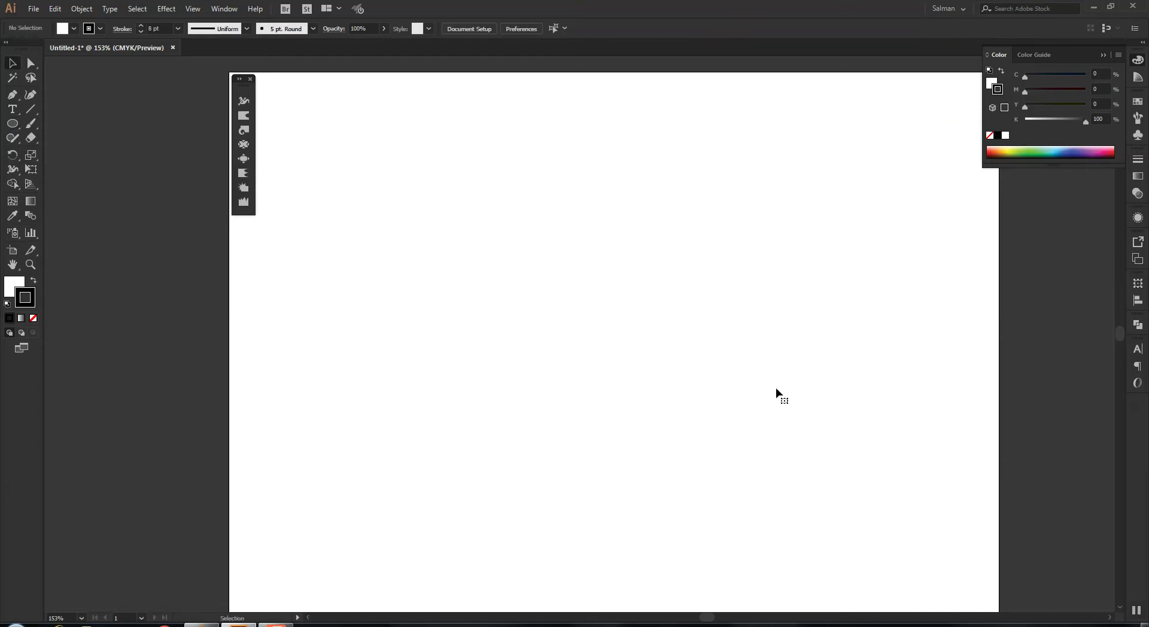
# Draw an ellipse about 2.83 in wide and 3.00 in high, shift it up and left, and set its stroke to 1 pt.
pyautogui.moveTo(528, 218); pyautogui.dragTo(714, 415)
pyautogui.press('v')
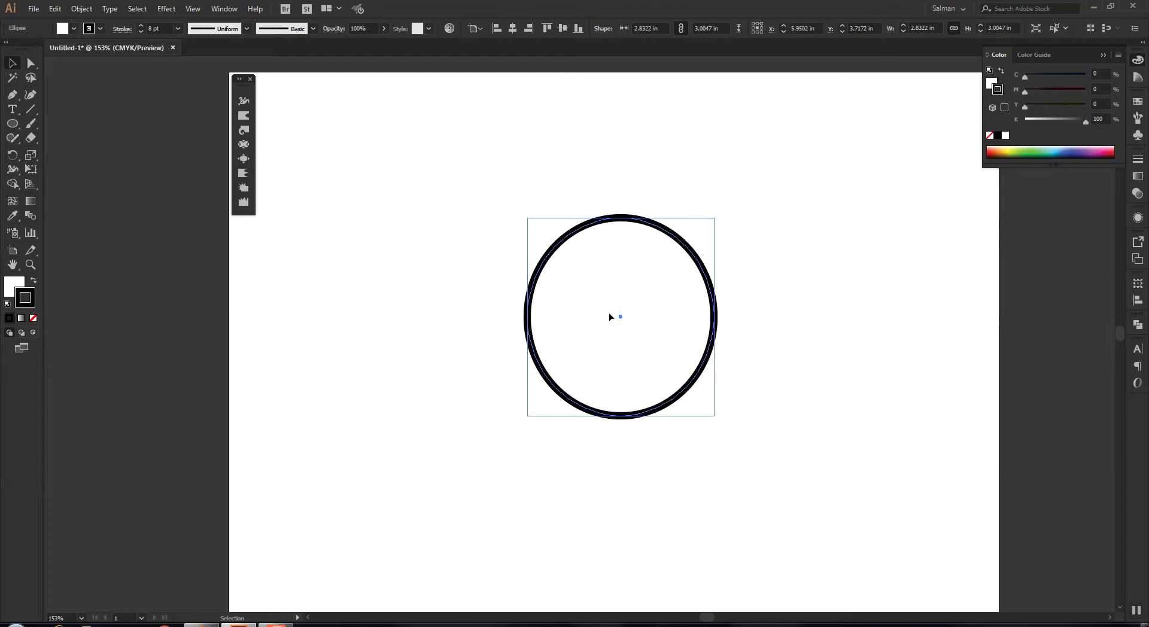
pyautogui.moveTo(609, 317); pyautogui.dragTo(562, 291)
pyautogui.click(149, 29)
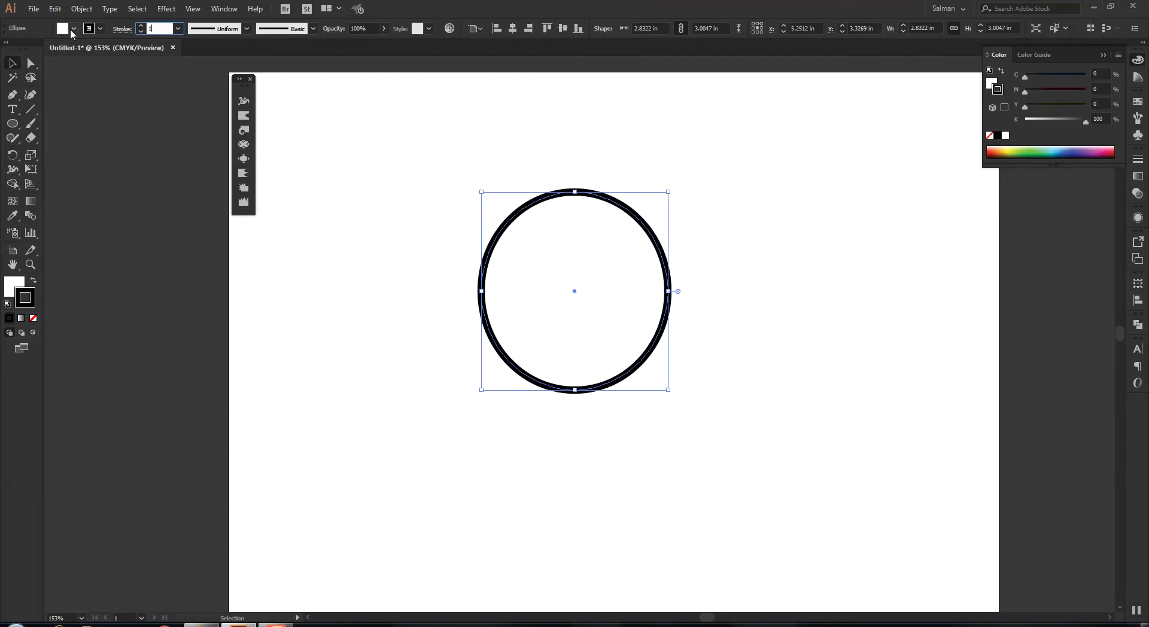
pyautogui.write('1')
pyautogui.press('Return')
# Distort the ellipse's left side with the Warp tool, roughing out the nose of a face profile.
pyautogui.click(243, 118)
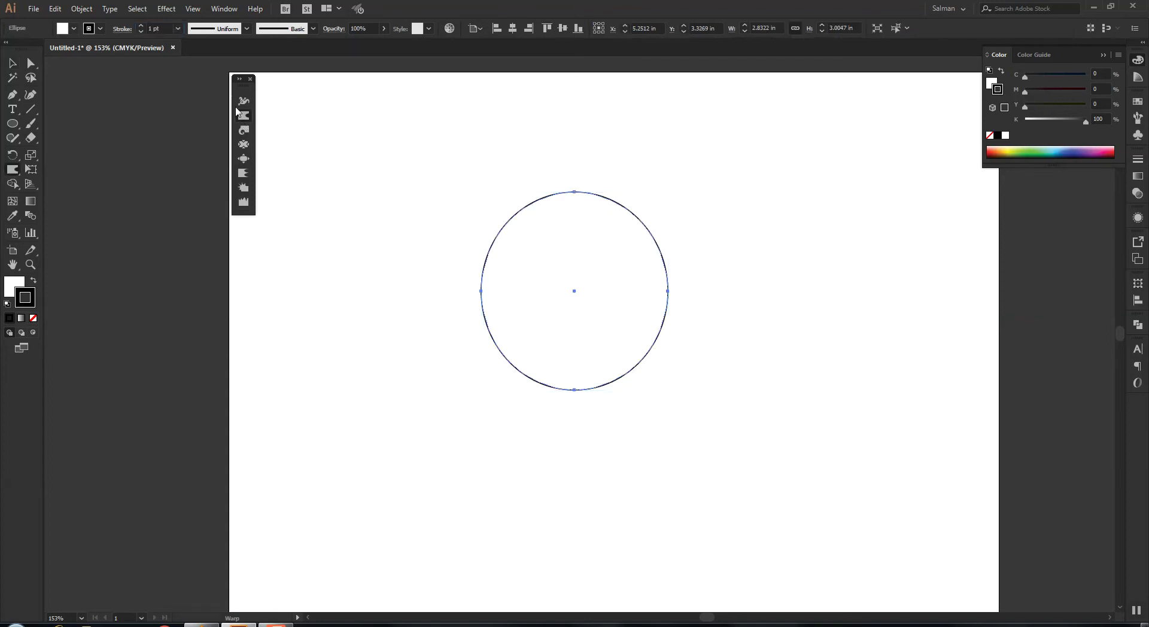
pyautogui.moveTo(519, 227)
pyautogui.mouseDown()
pyautogui.moveTo(579, 211)
pyautogui.moveTo(545, 207)
pyautogui.moveTo(541, 190)
pyautogui.moveTo(514, 203)
pyautogui.moveTo(515, 183)
pyautogui.moveTo(587, 187)
pyautogui.moveTo(592, 174)
pyautogui.moveTo(546, 191)
pyautogui.moveTo(640, 230)
pyautogui.moveTo(661, 253)
pyautogui.moveTo(598, 277)
pyautogui.mouseUp()
pyautogui.moveTo(489, 293)
pyautogui.mouseDown()
pyautogui.moveTo(415, 285)
pyautogui.moveTo(476, 344)
pyautogui.moveTo(488, 313)
pyautogui.moveTo(375, 296)
pyautogui.mouseUp()
# Set the Warp brush to .75 in wide and .75 in high and shape the face profile's forehead, nose, chin and neck.
pyautogui.doubleClick(243, 116)
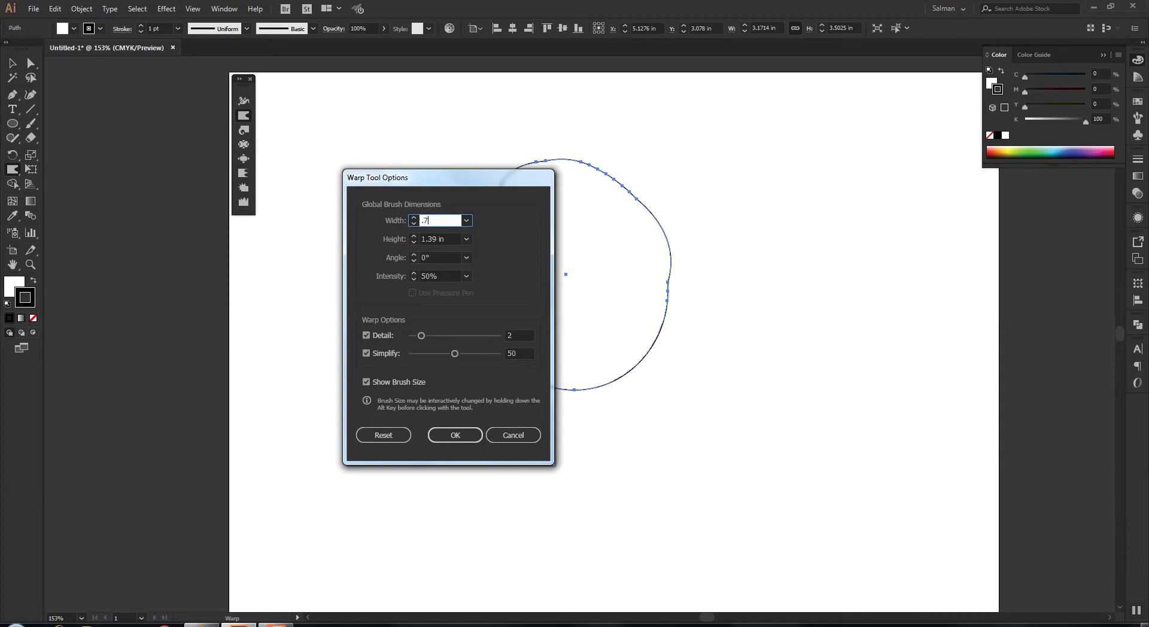
pyautogui.write('.75')
pyautogui.press('Tab')
pyautogui.write('.75')
pyautogui.press('Return')
pyautogui.moveTo(476, 257)
pyautogui.mouseDown()
pyautogui.moveTo(464, 287)
pyautogui.moveTo(450, 280)
pyautogui.moveTo(455, 256)
pyautogui.moveTo(475, 287)
pyautogui.moveTo(502, 206)
pyautogui.moveTo(494, 206)
pyautogui.moveTo(519, 194)
pyautogui.mouseUp()
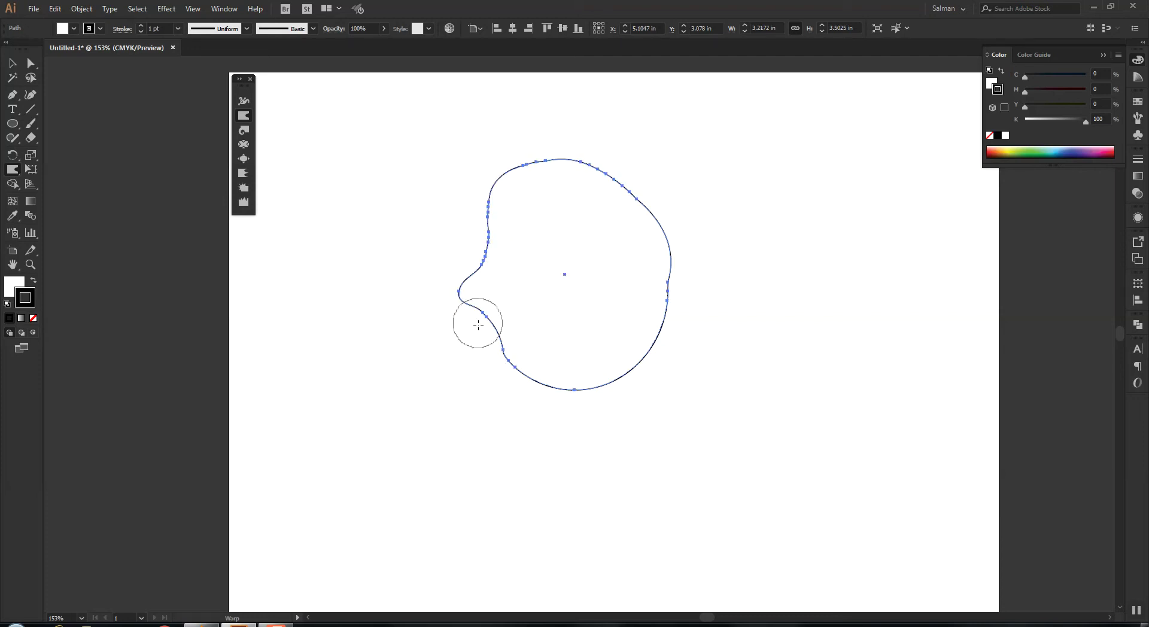
pyautogui.moveTo(526, 338)
pyautogui.mouseDown()
pyautogui.moveTo(509, 337)
pyautogui.moveTo(501, 376)
pyautogui.moveTo(509, 366)
pyautogui.moveTo(495, 382)
pyautogui.moveTo(511, 351)
pyautogui.moveTo(461, 335)
pyautogui.moveTo(523, 379)
pyautogui.moveTo(562, 361)
pyautogui.moveTo(591, 434)
pyautogui.moveTo(595, 361)
pyautogui.moveTo(624, 389)
pyautogui.moveTo(616, 477)
pyautogui.moveTo(580, 482)
pyautogui.moveTo(585, 390)
pyautogui.moveTo(610, 462)
pyautogui.moveTo(611, 531)
pyautogui.moveTo(600, 455)
pyautogui.moveTo(598, 470)
pyautogui.mouseUp()
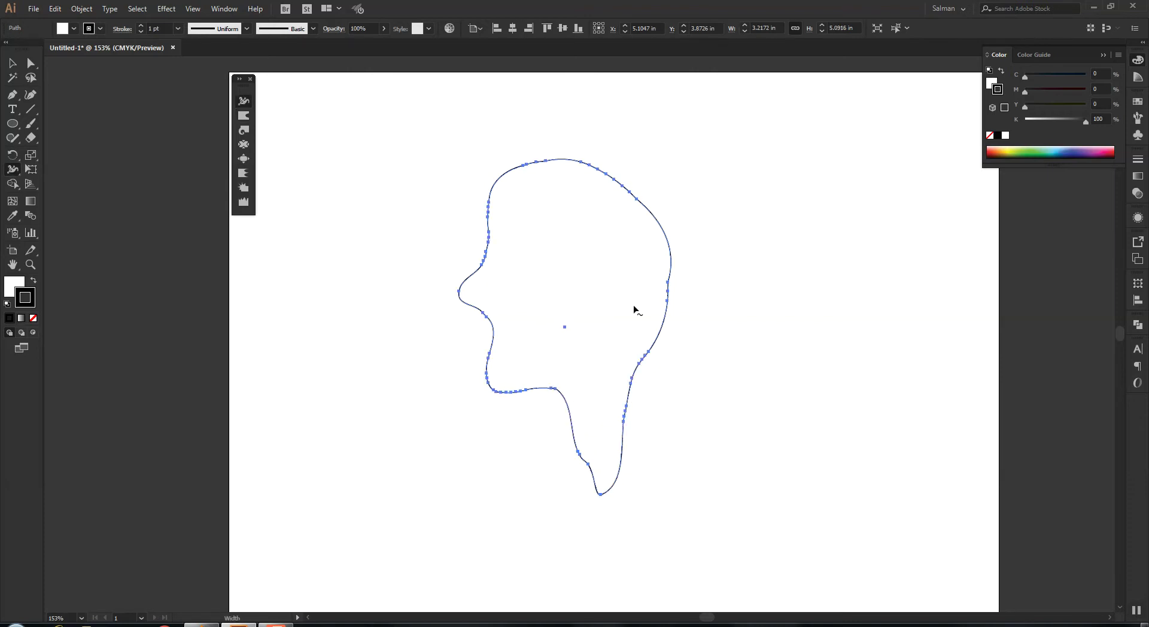
# Enlarge the Warp brush and pull the neck further downward.
pyautogui.doubleClick(244, 120)
pyautogui.press('Tab')
pyautogui.press('Return')
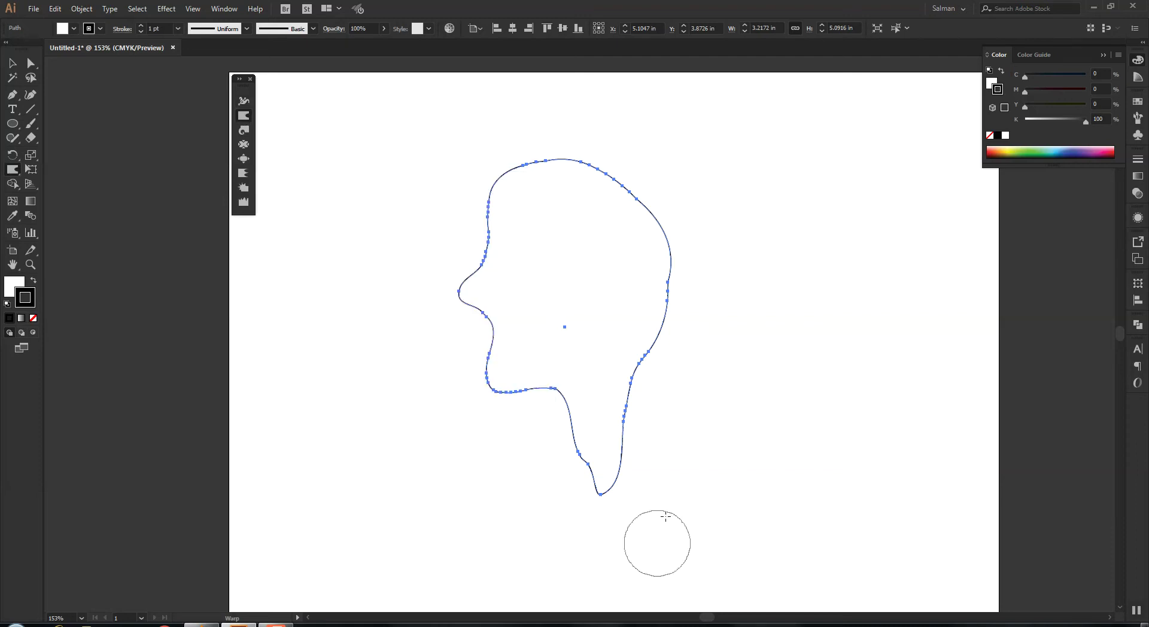
pyautogui.moveTo(609, 395)
pyautogui.mouseDown()
pyautogui.moveTo(595, 511)
pyautogui.moveTo(605, 523)
pyautogui.moveTo(592, 451)
pyautogui.moveTo(589, 530)
pyautogui.mouseUp()
# Set the Warp brush intensity to 75% and stretch the neck down to a long point near the artboard's lower part.
pyautogui.doubleClick(244, 116)
pyautogui.click(450, 276)
pyautogui.write('75')
pyautogui.press('Return')
pyautogui.moveTo(595, 401); pyautogui.dragTo(597, 587)
# Warp hair points out of the nape and the top of the forehead, and refine the forehead and chin curves.
pyautogui.moveTo(621, 353)
pyautogui.mouseDown()
pyautogui.moveTo(666, 367)
pyautogui.moveTo(705, 340)
pyautogui.mouseUp()
pyautogui.moveTo(533, 202)
pyautogui.mouseDown()
pyautogui.moveTo(484, 169)
pyautogui.moveTo(459, 128)
pyautogui.moveTo(472, 122)
pyautogui.mouseUp()
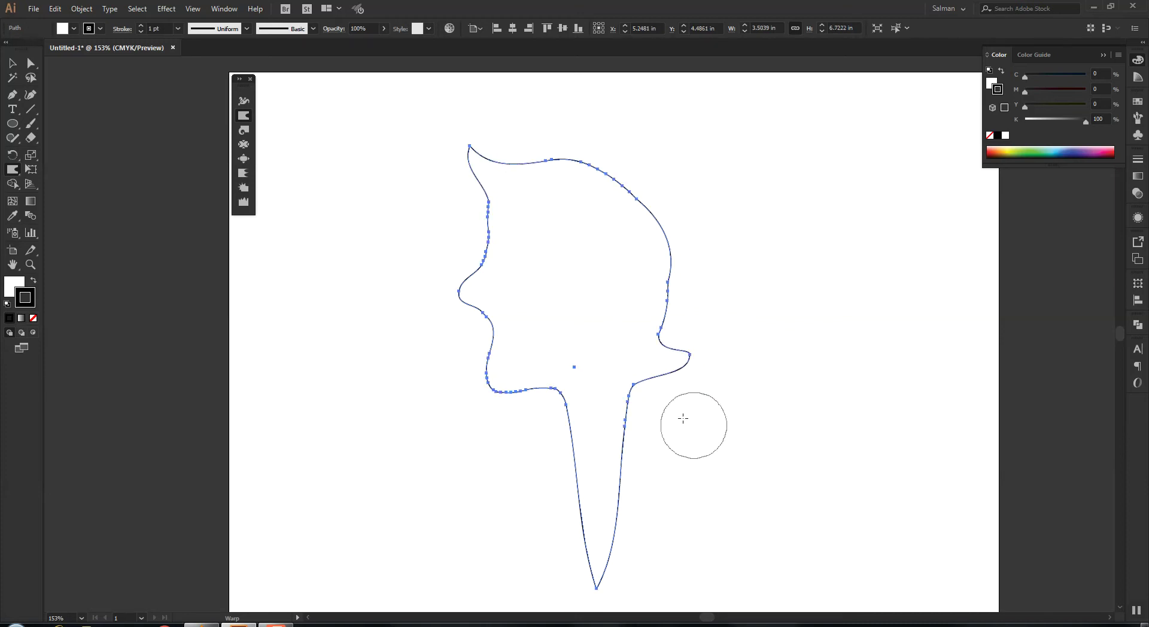
pyautogui.moveTo(504, 215)
pyautogui.mouseDown()
pyautogui.moveTo(475, 182)
pyautogui.moveTo(508, 205)
pyautogui.mouseUp()
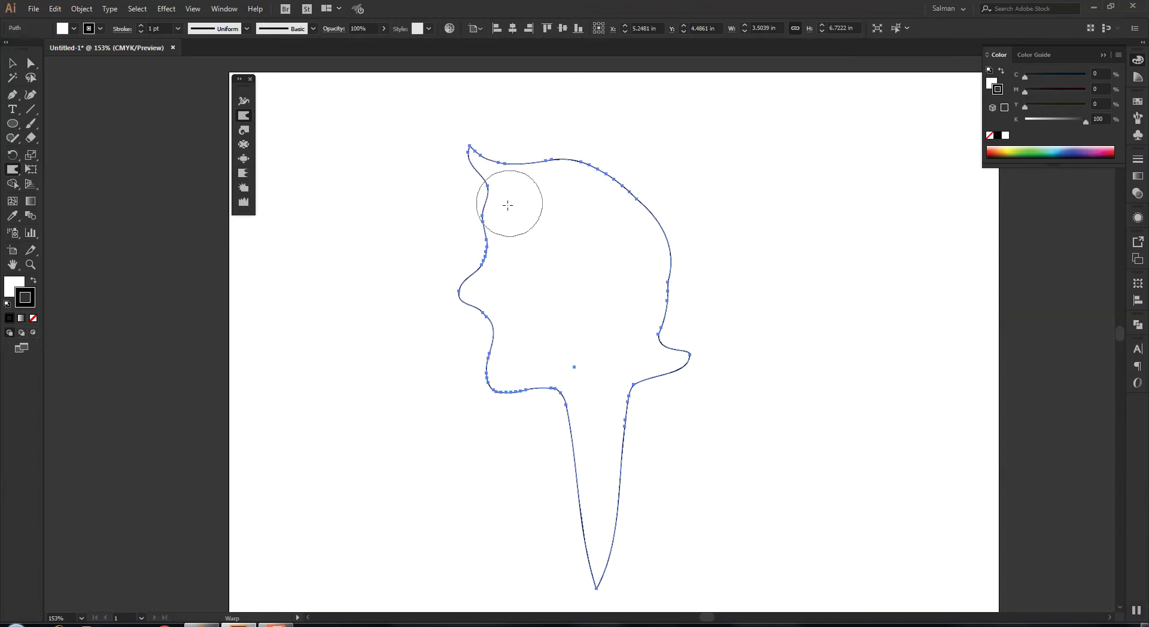
pyautogui.moveTo(508, 365)
pyautogui.mouseDown()
pyautogui.moveTo(508, 384)
pyautogui.moveTo(547, 371)
pyautogui.moveTo(495, 359)
pyautogui.mouseUp()
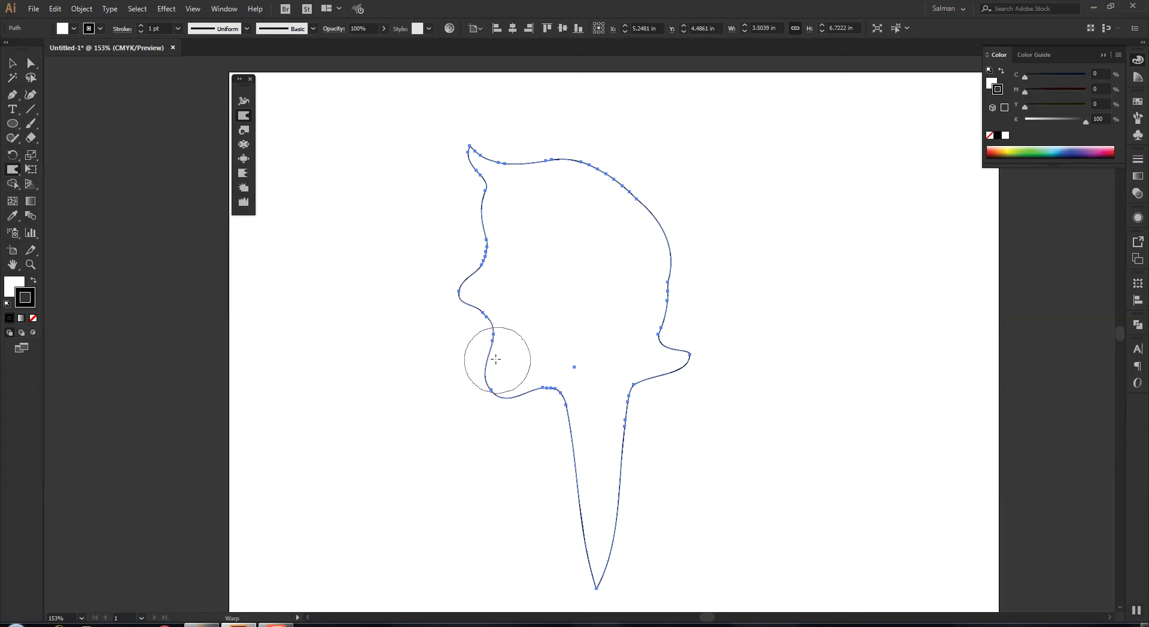
# Set the Warp brush to 0.25 in wide and high and shape the lips below the nose.
pyautogui.doubleClick(243, 116)
pyautogui.press('Tab')
pyautogui.press('Return')
pyautogui.press('z')
pyautogui.moveTo(451, 276); pyautogui.dragTo(554, 414)
pyautogui.moveTo(563, 311)
pyautogui.mouseDown()
pyautogui.moveTo(562, 295)
pyautogui.moveTo(518, 289)
pyautogui.moveTo(517, 319)
pyautogui.moveTo(566, 341)
pyautogui.moveTo(534, 336)
pyautogui.moveTo(485, 383)
pyautogui.moveTo(521, 402)
pyautogui.moveTo(513, 410)
pyautogui.moveTo(558, 452)
pyautogui.mouseUp()
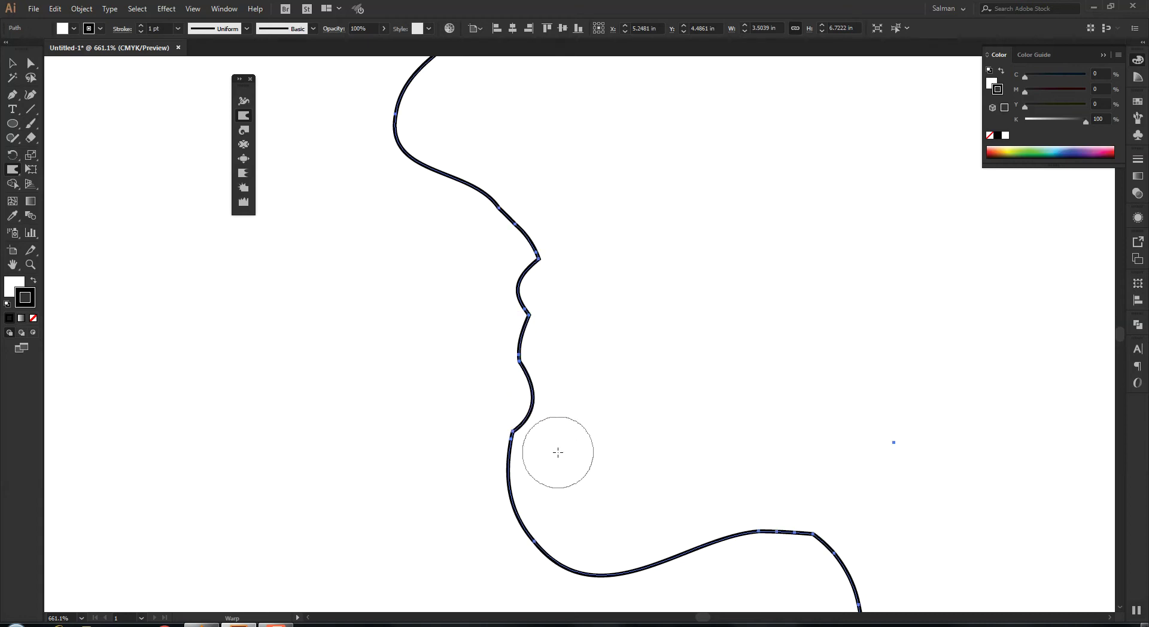
# Set the Warp brush to 1 in wide and high and smooth the chin and jawline into the neck.
pyautogui.doubleClick(245, 117)
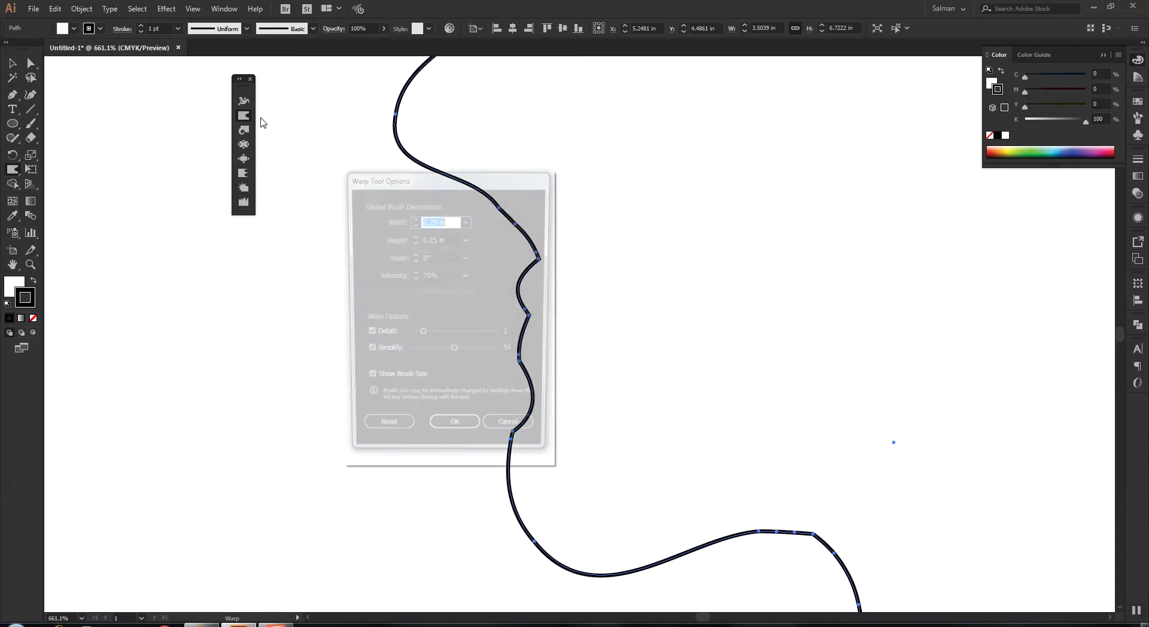
pyautogui.press('Return')
pyautogui.moveTo(629, 359)
pyautogui.mouseDown()
pyautogui.moveTo(595, 462)
pyautogui.moveTo(525, 519)
pyautogui.moveTo(537, 488)
pyautogui.moveTo(665, 528)
pyautogui.mouseUp()
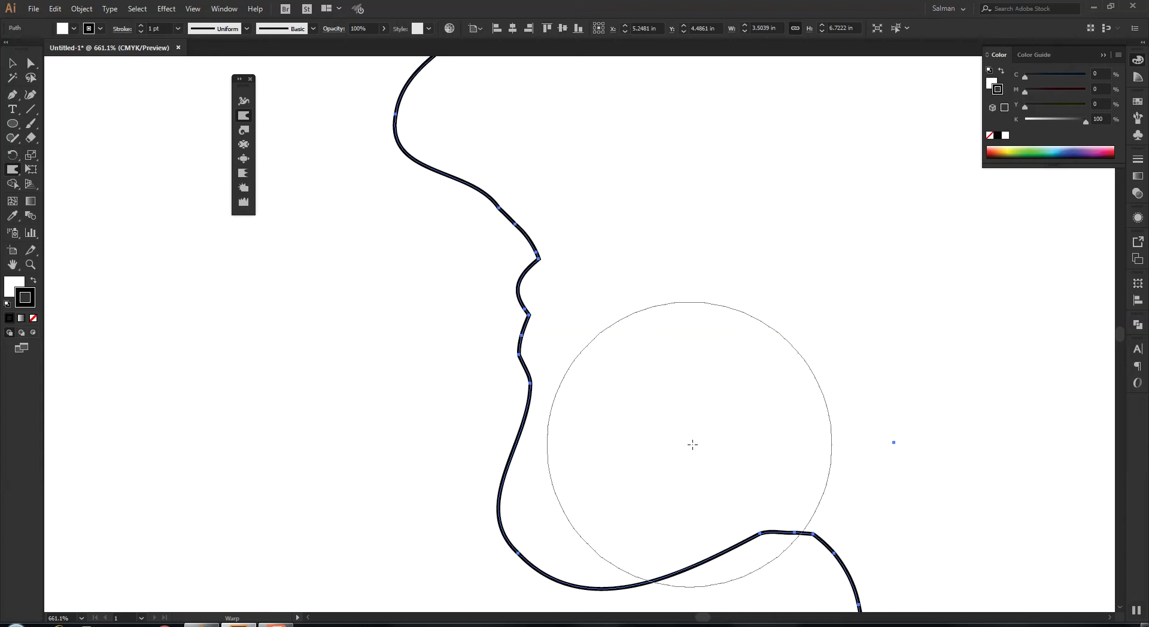
pyautogui.moveTo(787, 519); pyautogui.dragTo(801, 508)
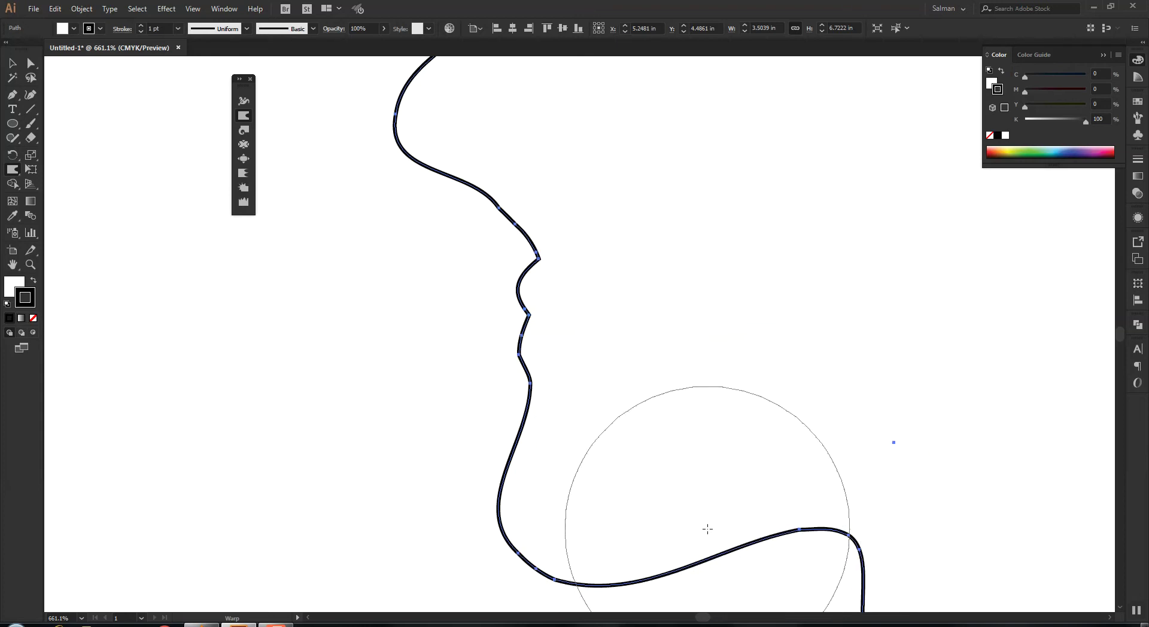
# Set the Warp brush to 0.25 in wide and high and round the outline between the nose and upper lip.
pyautogui.hotkey('ctrl', '0')
pyautogui.press('z')
pyautogui.moveTo(389, 200); pyautogui.dragTo(712, 541)
pyautogui.click(12, 64)
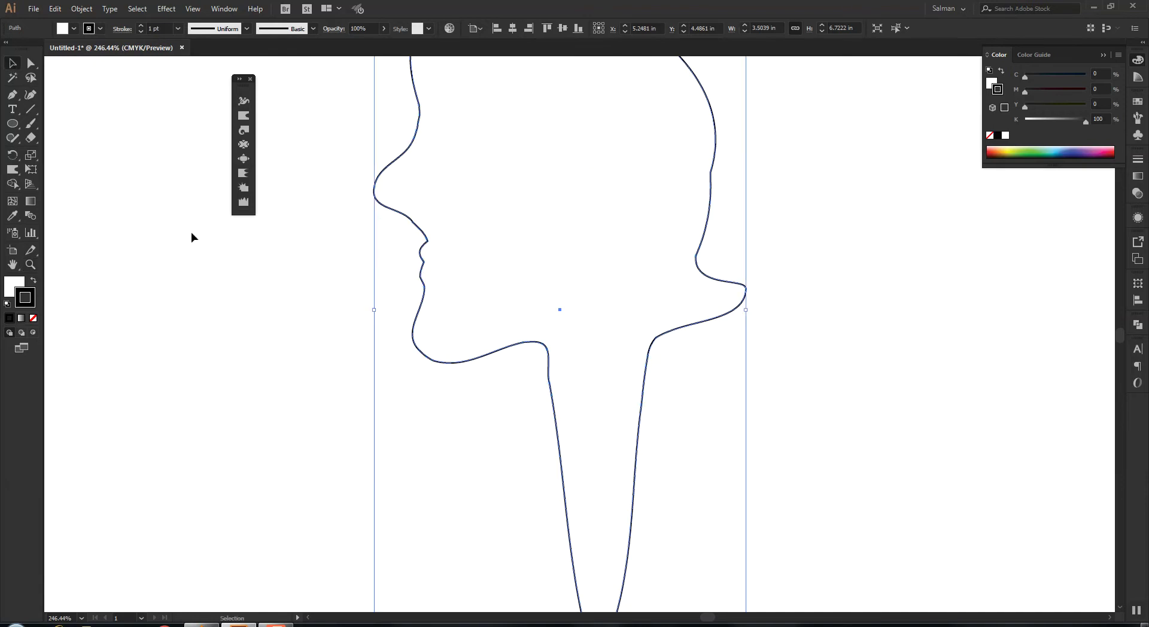
pyautogui.click(371, 253)
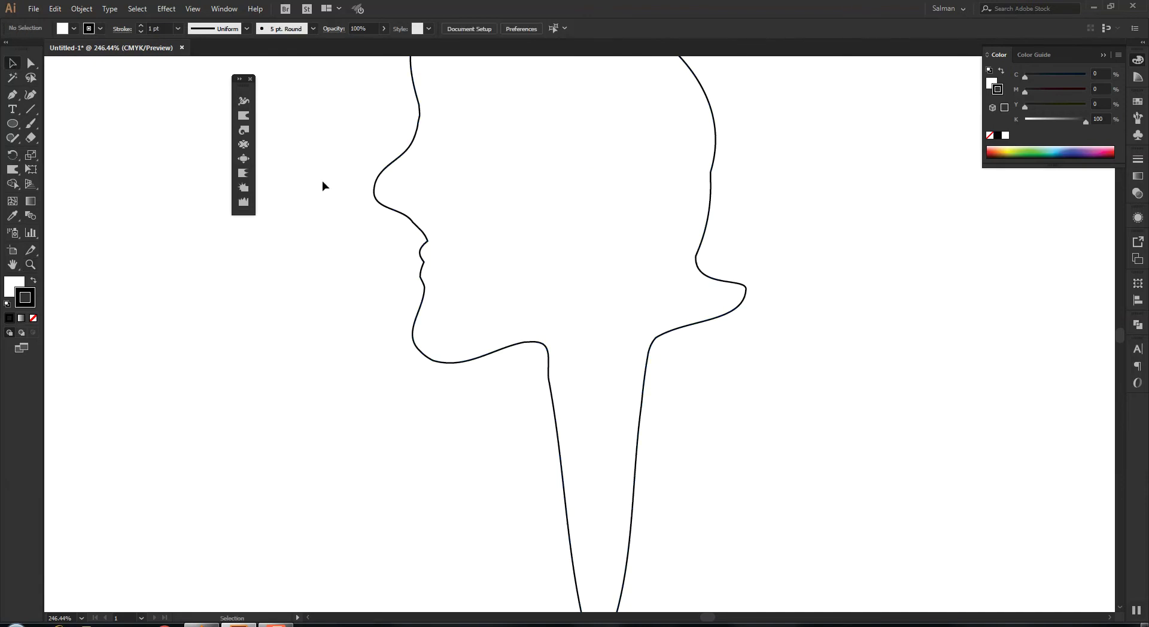
pyautogui.doubleClick(244, 117)
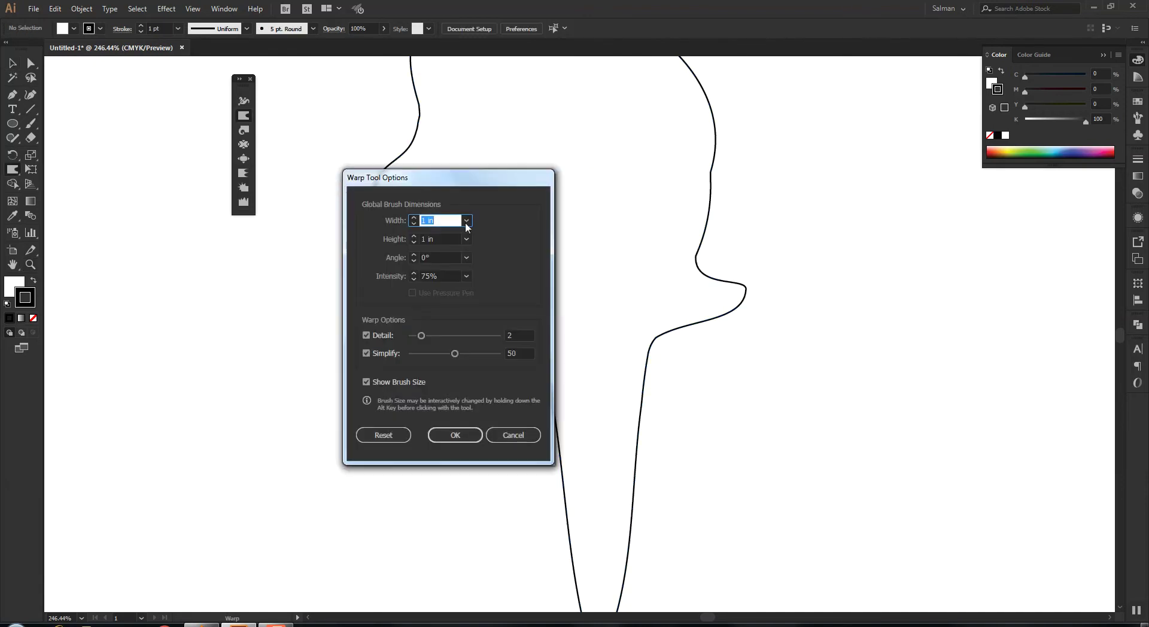
pyautogui.press('Tab')
pyautogui.press('Return')
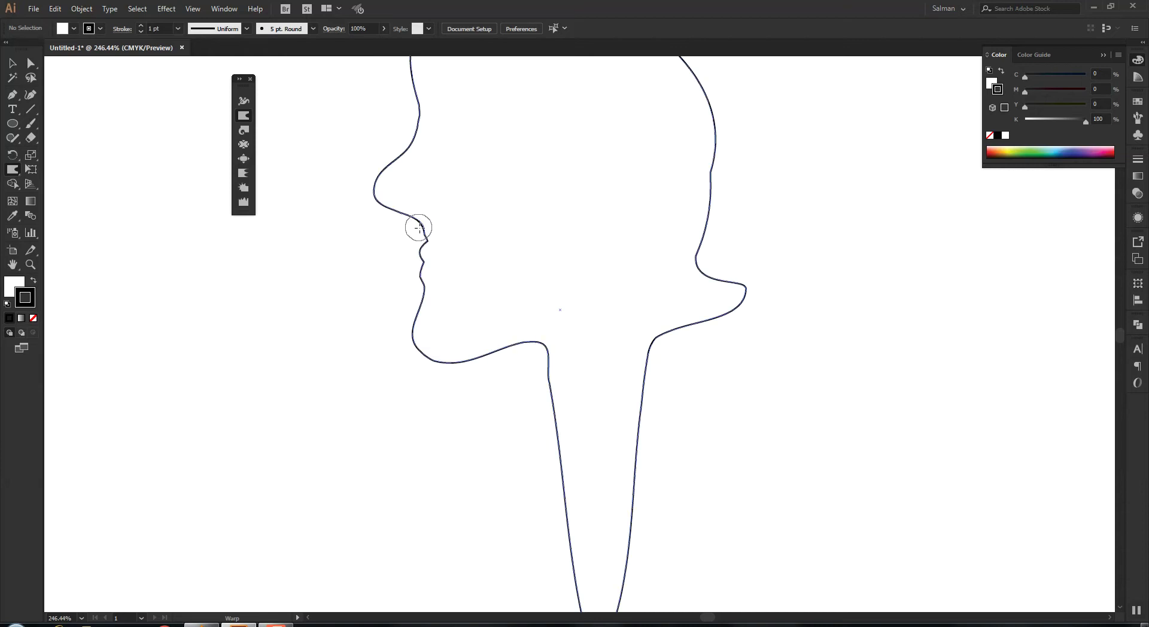
pyautogui.moveTo(410, 225)
pyautogui.mouseDown()
pyautogui.moveTo(423, 231)
pyautogui.moveTo(416, 223)
pyautogui.mouseUp()
# Set the Warp brush to 0.5 in wide and high and refine the underside of the nose, its bridge and the brow.
pyautogui.doubleClick(244, 115)
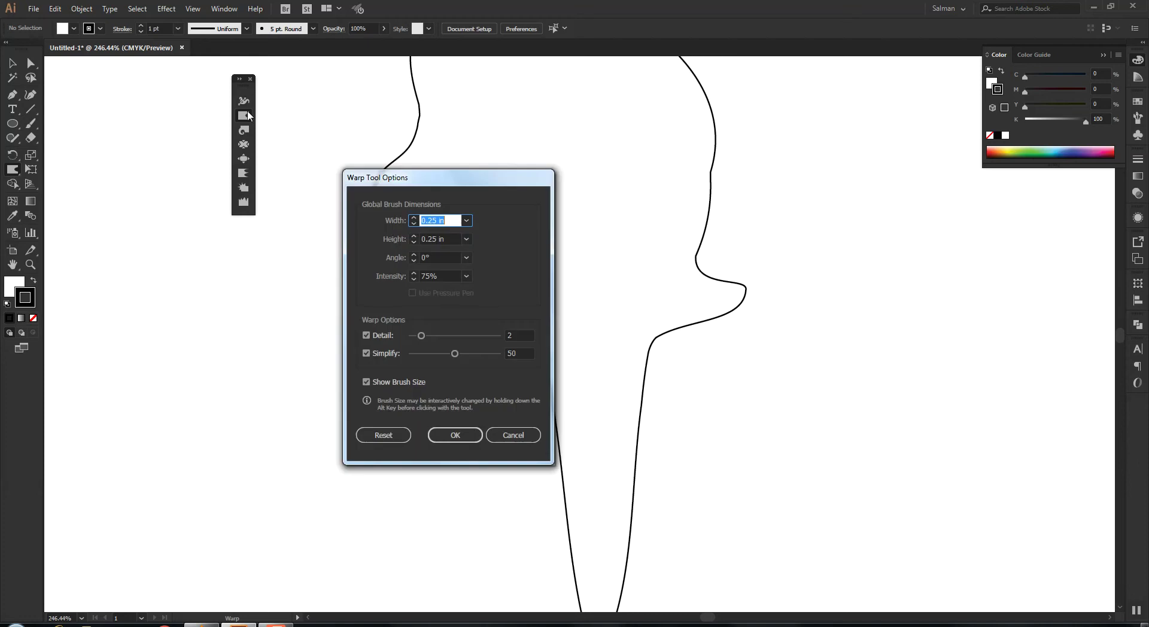
pyautogui.write('.5')
pyautogui.press('Return')
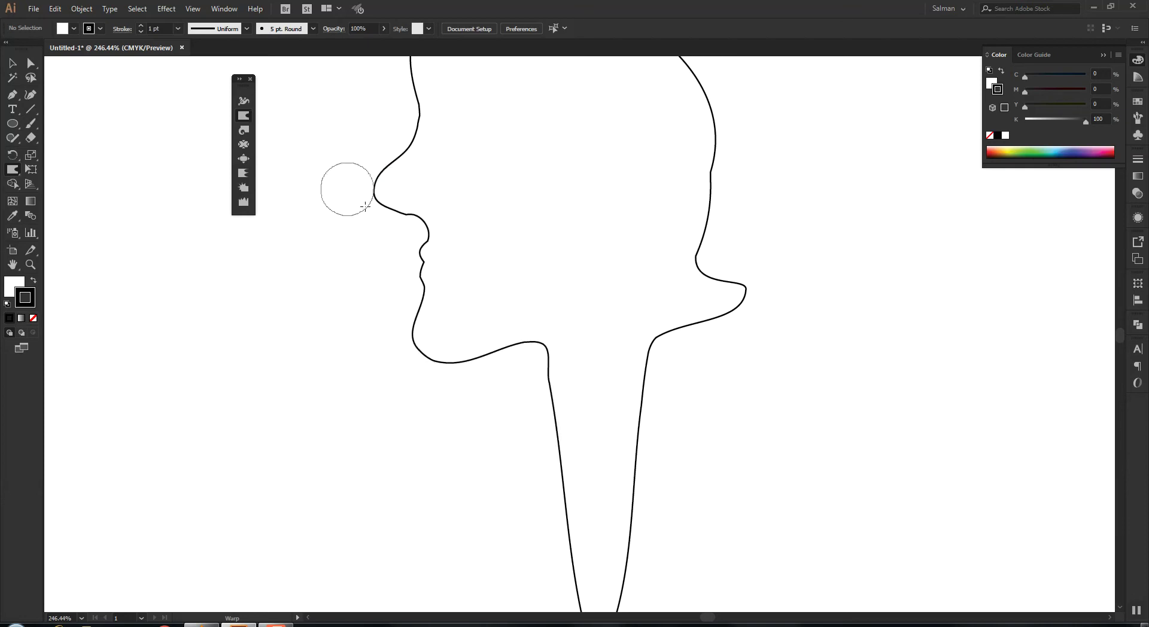
pyautogui.moveTo(398, 230)
pyautogui.mouseDown()
pyautogui.moveTo(411, 212)
pyautogui.moveTo(403, 220)
pyautogui.moveTo(389, 200)
pyautogui.mouseUp()
pyautogui.moveTo(369, 142)
pyautogui.mouseDown()
pyautogui.moveTo(372, 166)
pyautogui.moveTo(381, 159)
pyautogui.mouseUp()
pyautogui.moveTo(397, 118); pyautogui.dragTo(405, 114)
pyautogui.moveTo(408, 114)
pyautogui.mouseDown()
pyautogui.moveTo(363, 158)
pyautogui.moveTo(373, 144)
pyautogui.moveTo(398, 179)
pyautogui.mouseUp()
pyautogui.moveTo(611, 254); pyautogui.dragTo(570, 380)
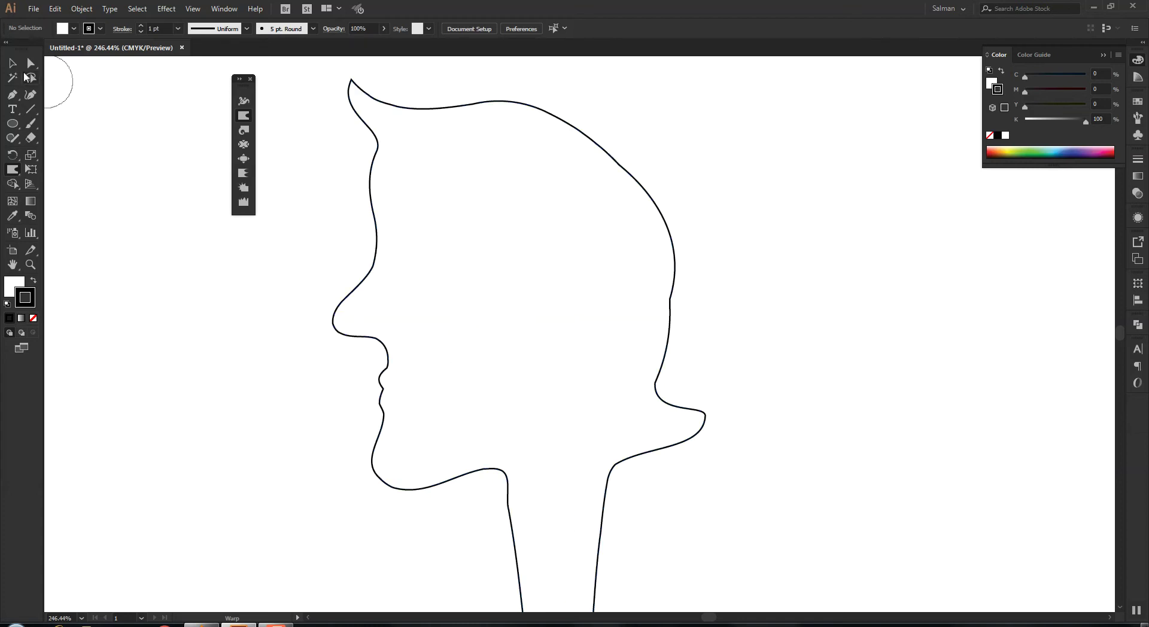
# Try the Twirl tool on the back of the head's outline and undo the twirl.
pyautogui.click(246, 136)
pyautogui.moveTo(662, 320); pyautogui.dragTo(663, 320)
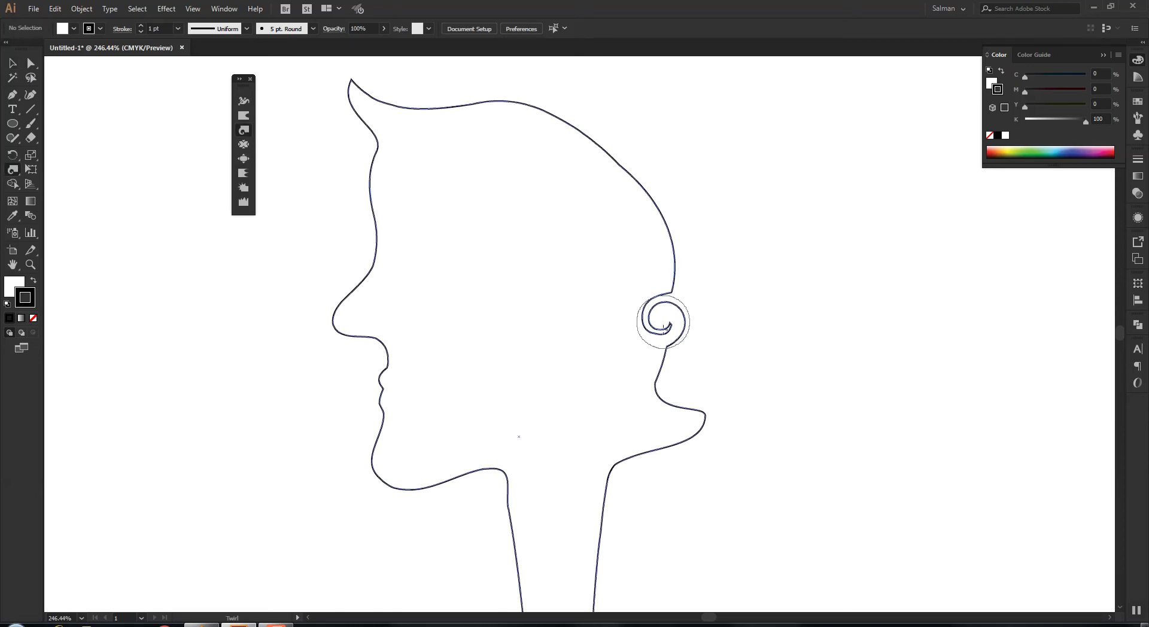
pyautogui.hotkey('ctrl', 'z')
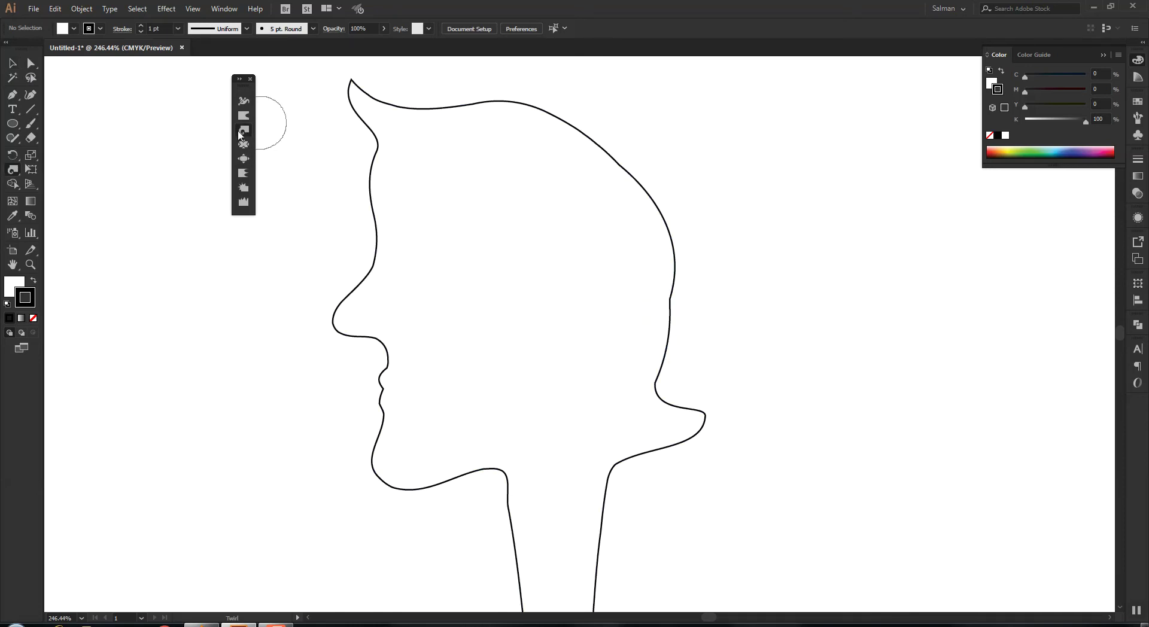
# Set the Twirl tool's intensity to 15%.
pyautogui.doubleClick(239, 135)
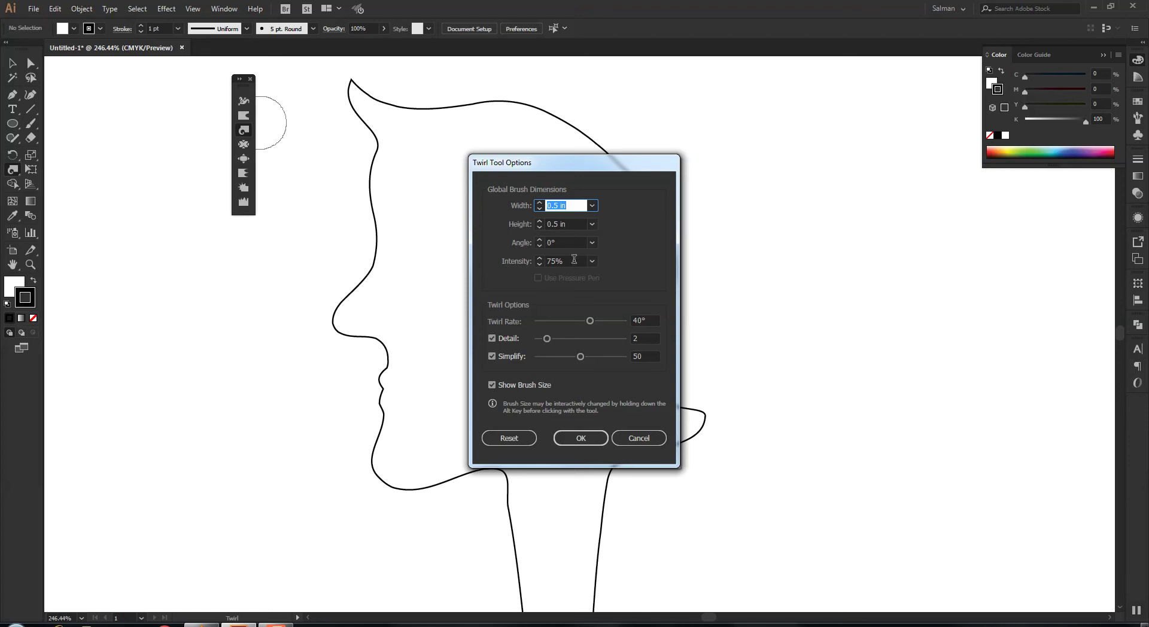
pyautogui.press('Tab')
pyautogui.press('Tab')
pyautogui.press('Tab')
pyautogui.press('Return')
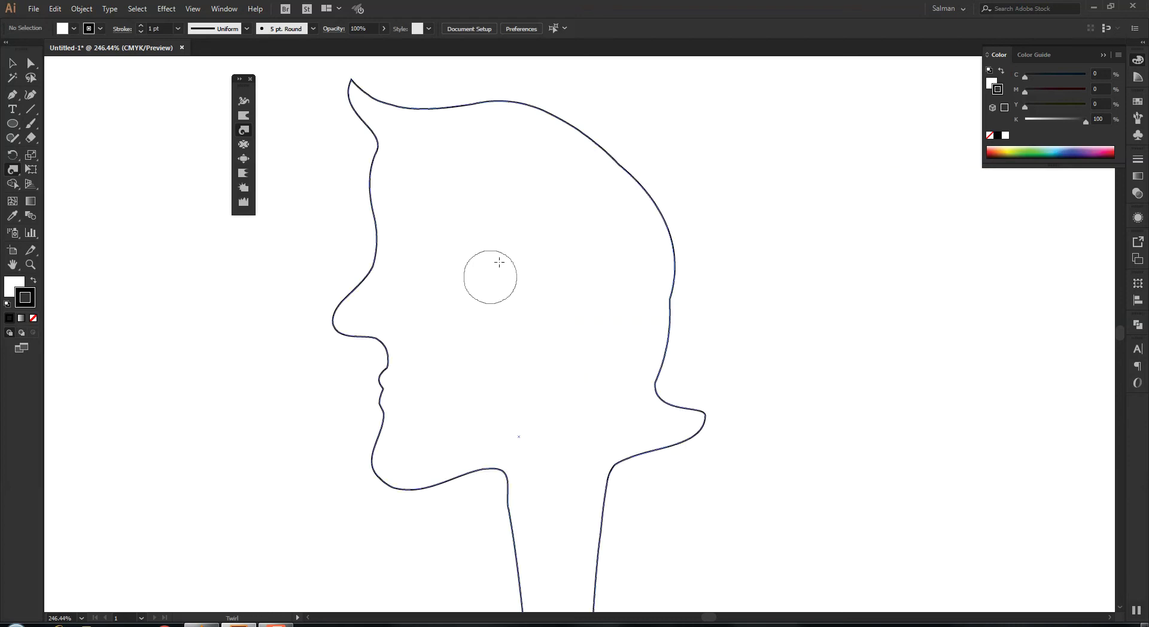
# Reverse the twirl rate to a negative angle and twirl small waves into the hair outline down the back of the head.
pyautogui.doubleClick(245, 133)
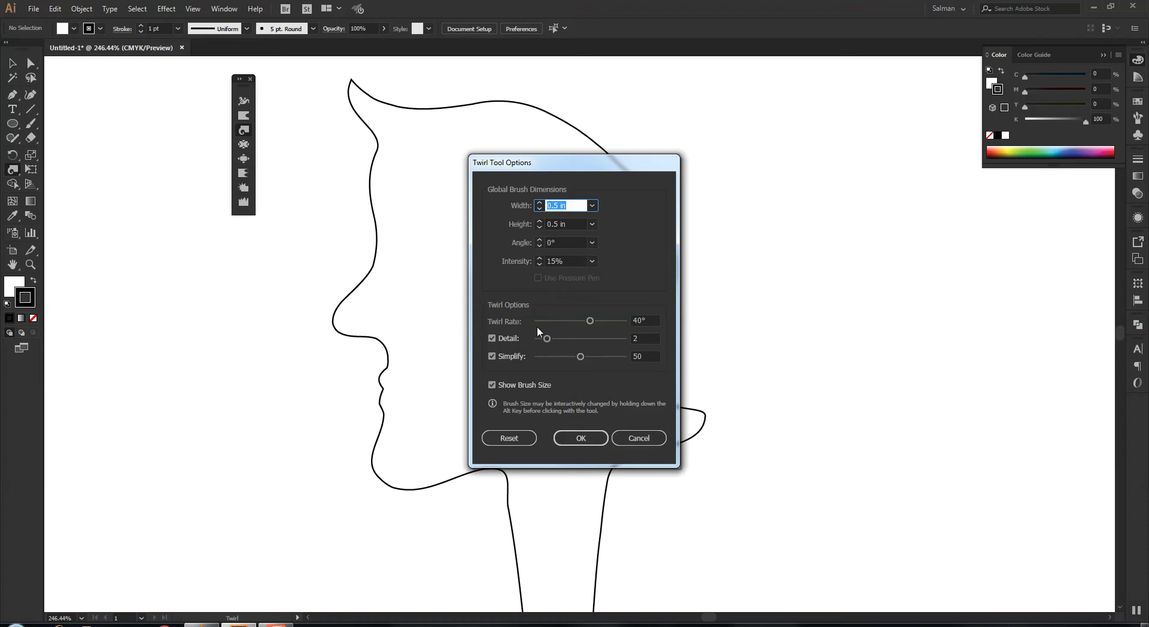
pyautogui.click(633, 321)
pyautogui.press('Return')
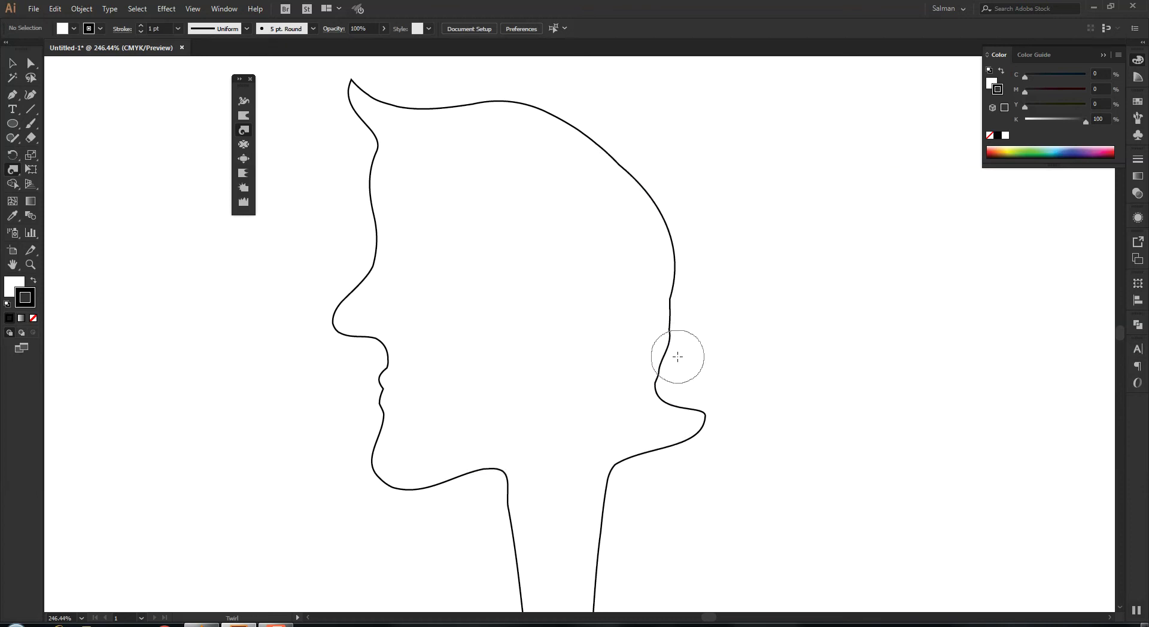
pyautogui.moveTo(682, 264); pyautogui.dragTo(685, 291)
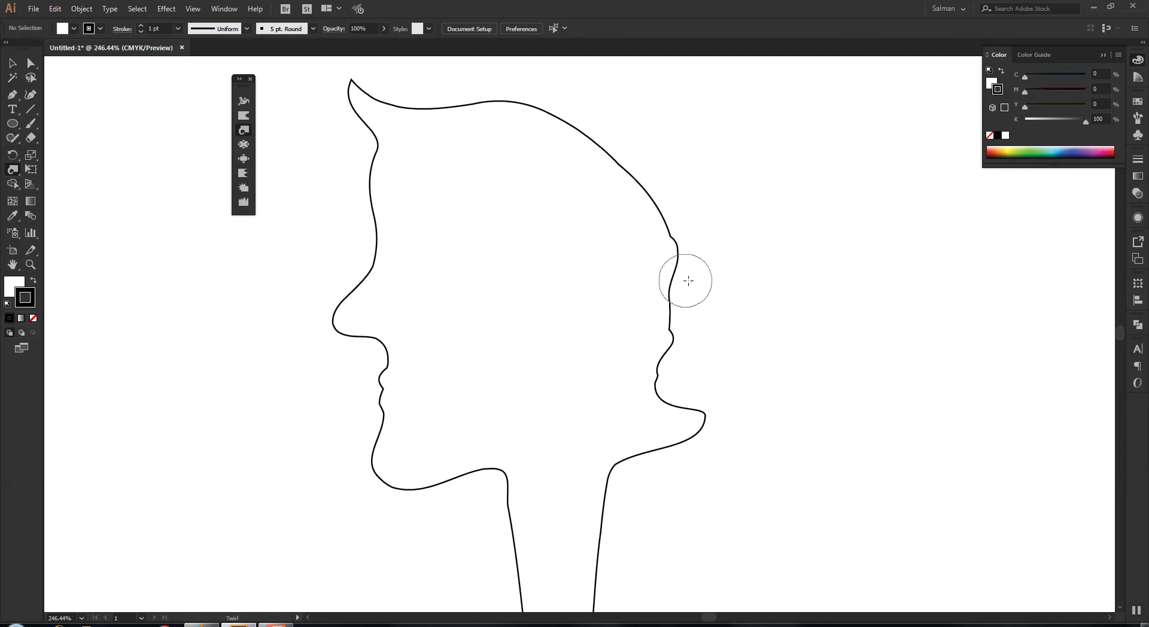
pyautogui.moveTo(662, 203); pyautogui.dragTo(665, 206)
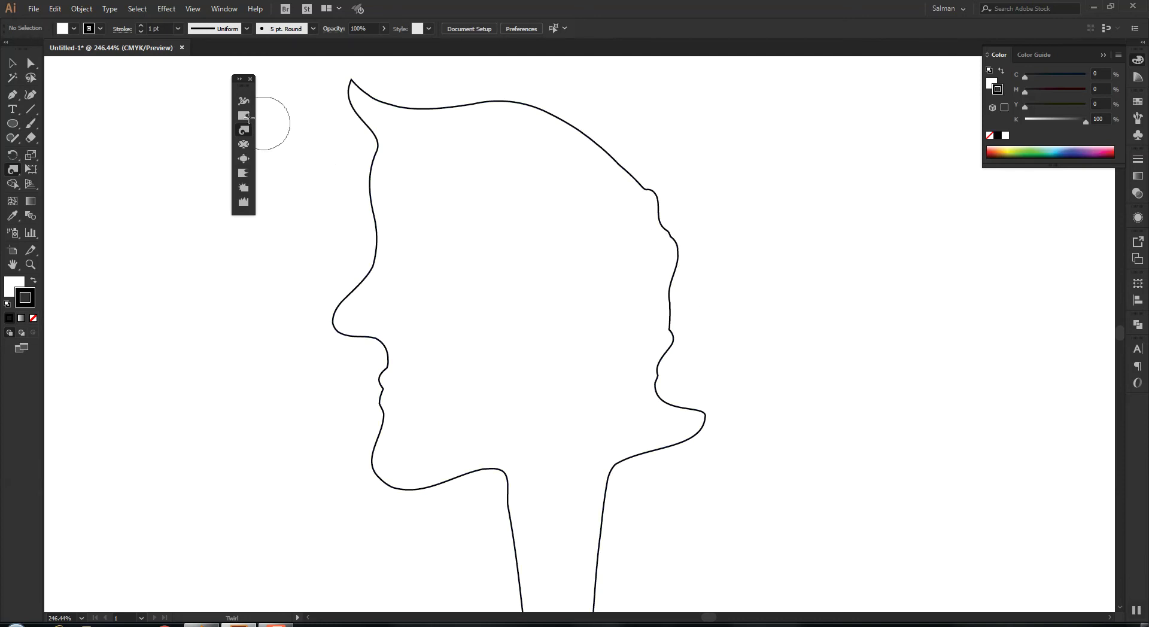
# Change the twirl rate again and twirl waves into the hair outline along the crown and top of the head.
pyautogui.doubleClick(244, 131)
pyautogui.click(636, 320)
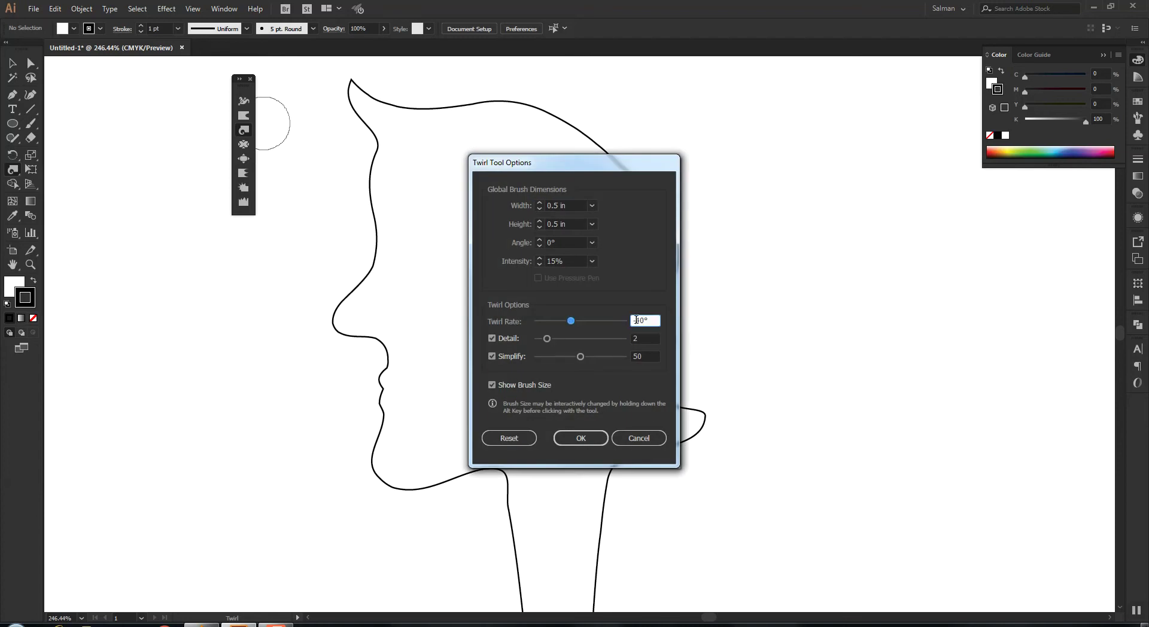
pyautogui.press('Return')
pyautogui.moveTo(629, 160); pyautogui.dragTo(627, 155)
pyautogui.moveTo(545, 112)
pyautogui.mouseDown()
pyautogui.moveTo(523, 98)
pyautogui.moveTo(429, 108)
pyautogui.moveTo(463, 99)
pyautogui.mouseUp()
pyautogui.click(14, 64)
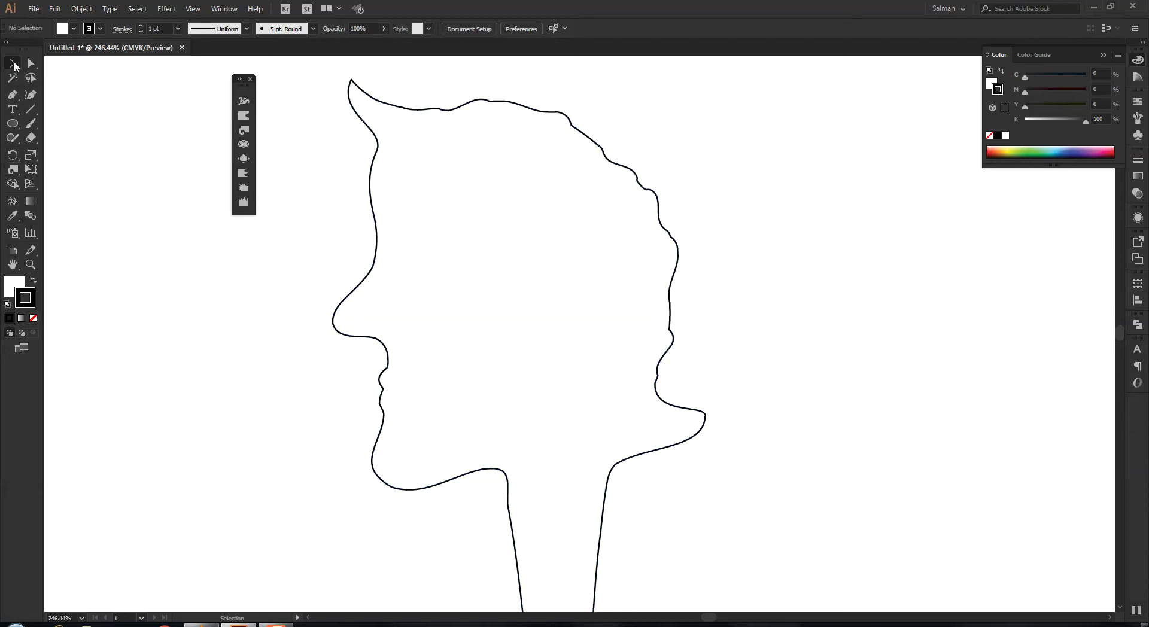
# Draw a curved hairline with the Pen tool from the upper forehead down to a flat-ended sideburn in front of the ear.
pyautogui.click(13, 96)
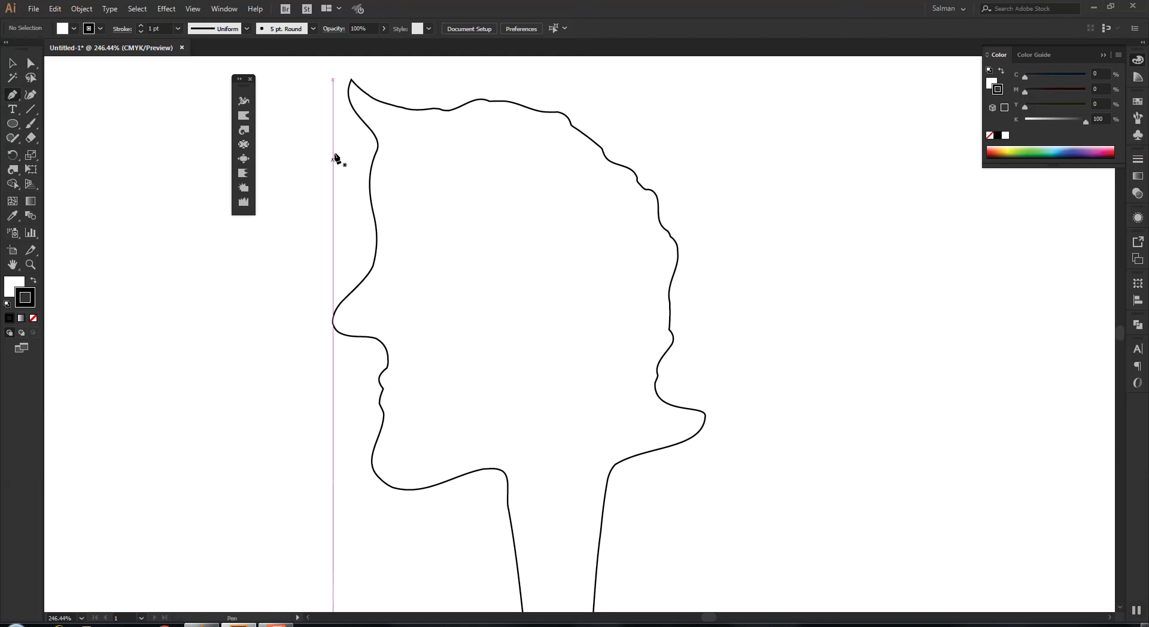
pyautogui.click(359, 131)
pyautogui.moveTo(412, 179); pyautogui.dragTo(457, 197)
pyautogui.moveTo(519, 257); pyautogui.dragTo(524, 324)
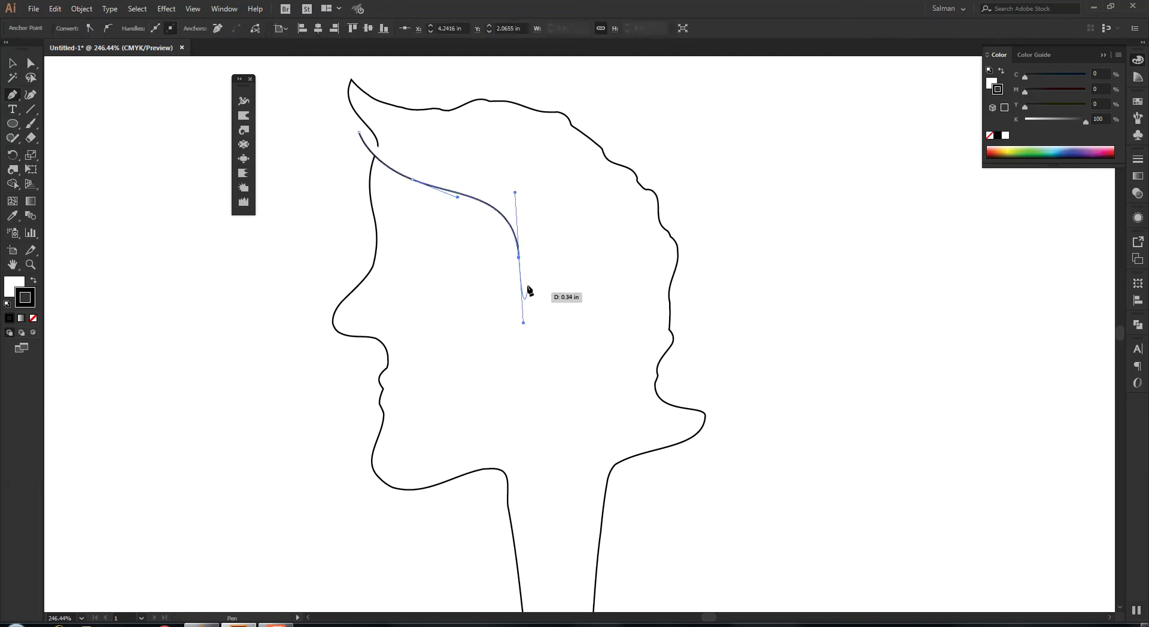
pyautogui.click(519, 257)
pyautogui.click(535, 258)
# Continue the hairline path in an arch over the ear and down past the nape, and leave the path open.
pyautogui.moveTo(549, 220); pyautogui.dragTo(562, 219)
pyautogui.moveTo(573, 279); pyautogui.dragTo(573, 285)
pyautogui.moveTo(559, 330); pyautogui.dragTo(558, 331)
pyautogui.moveTo(578, 410); pyautogui.dragTo(672, 476)
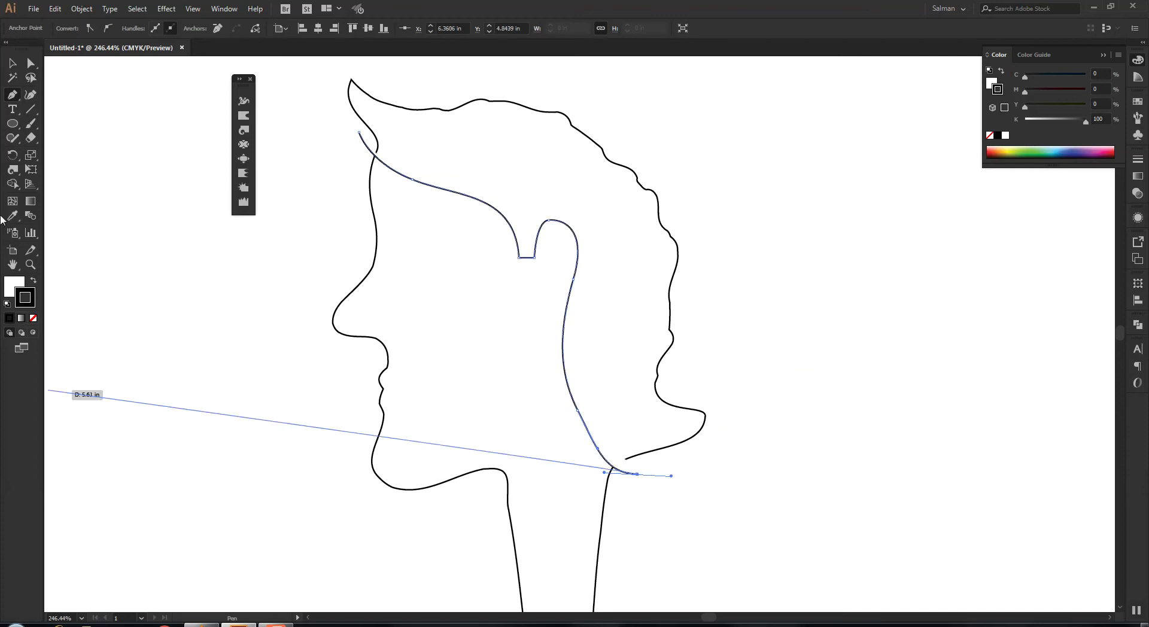
pyautogui.click(14, 65)
pyautogui.click(688, 505)
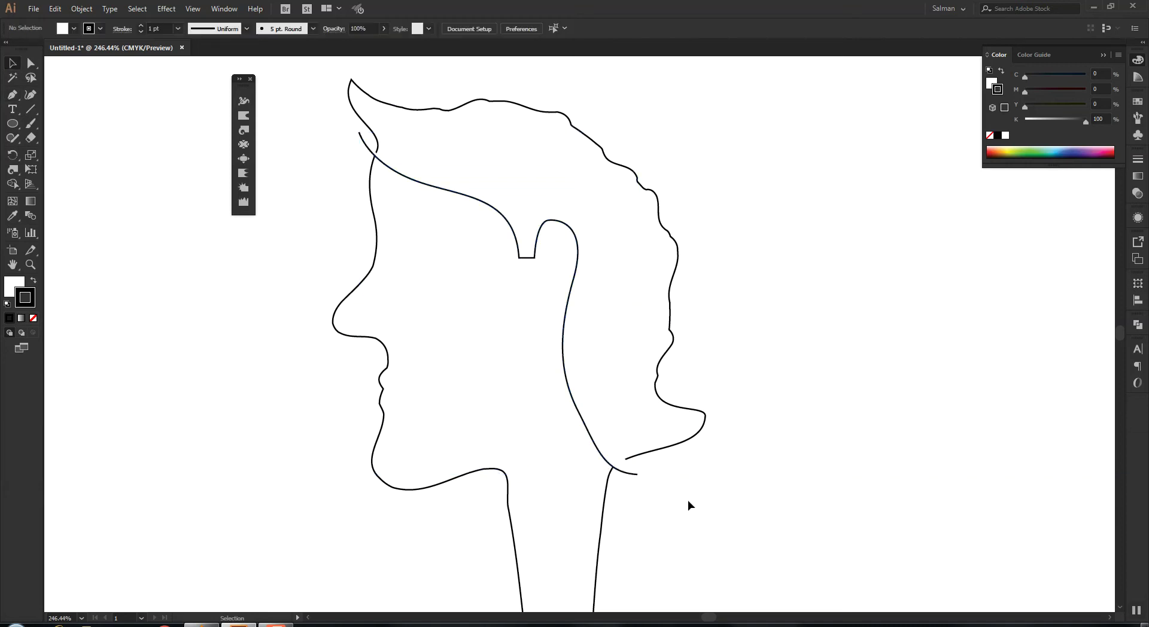
# Remove the hairline path's fill and divide the whole head along it with Pathfinder Divide.
pyautogui.click(411, 183)
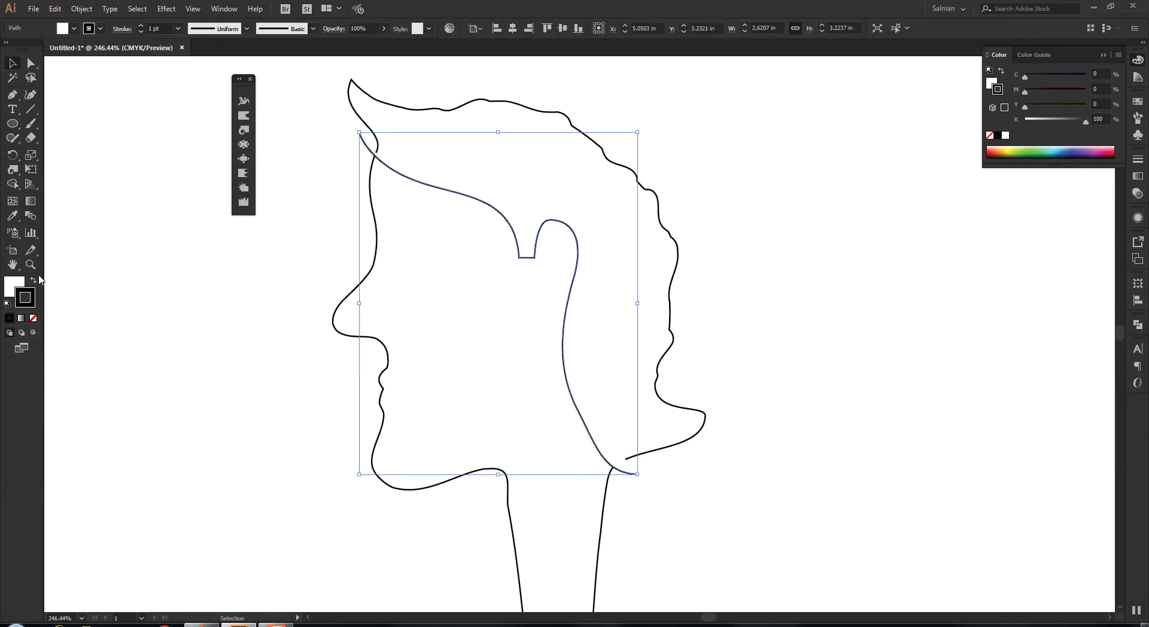
pyautogui.click(34, 317)
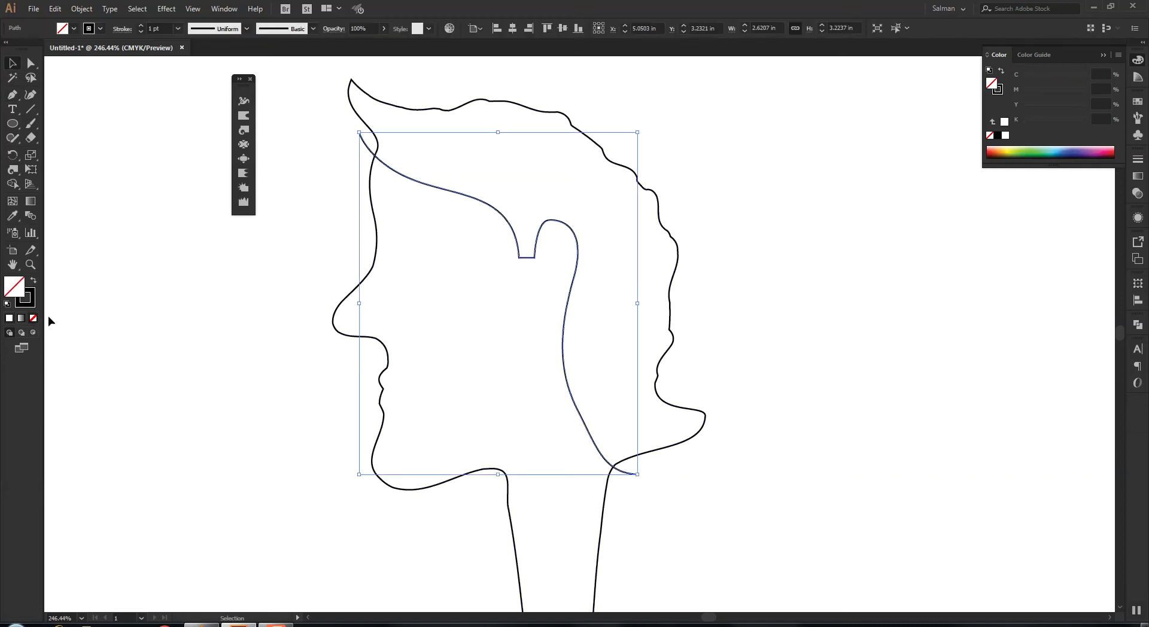
pyautogui.click(167, 323)
pyautogui.hotkey('ctrl', 'a')
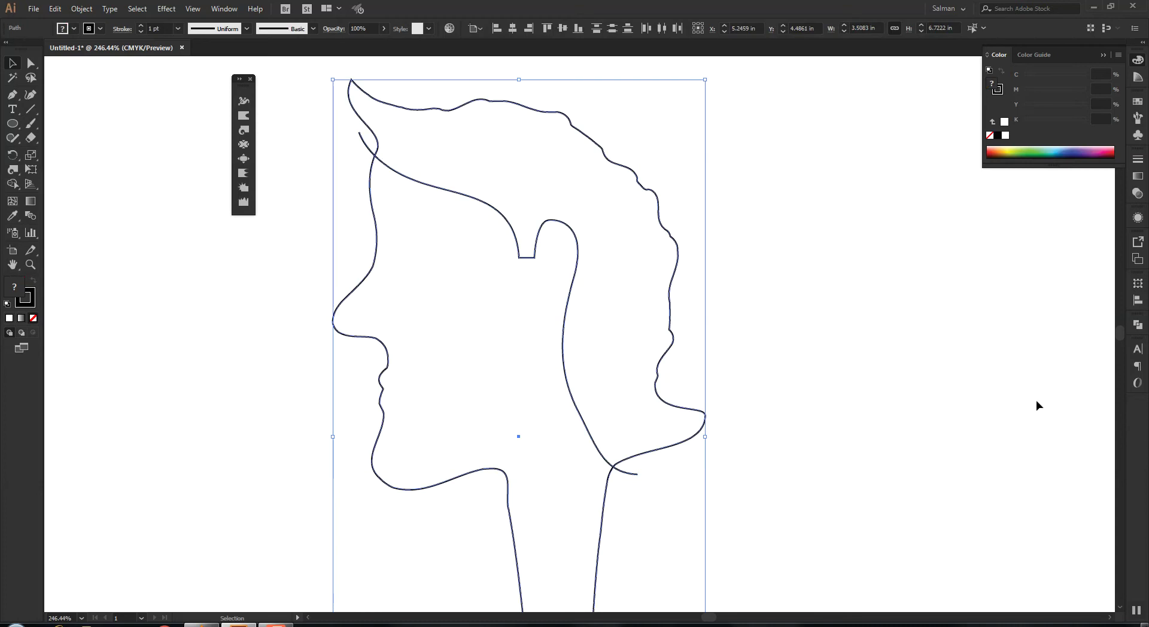
pyautogui.click(1138, 324)
pyautogui.click(1000, 379)
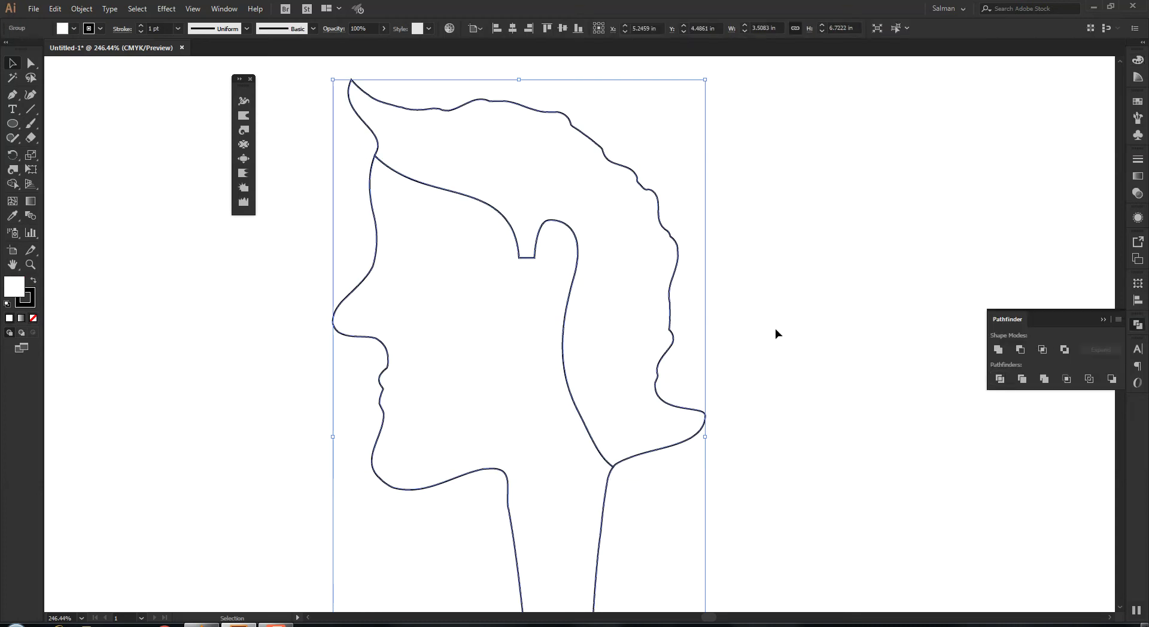
# Ungroup the divided pieces and swap the hair piece's fill and stroke to make it solid black.
pyautogui.rightClick(634, 338)
pyautogui.click(655, 422)
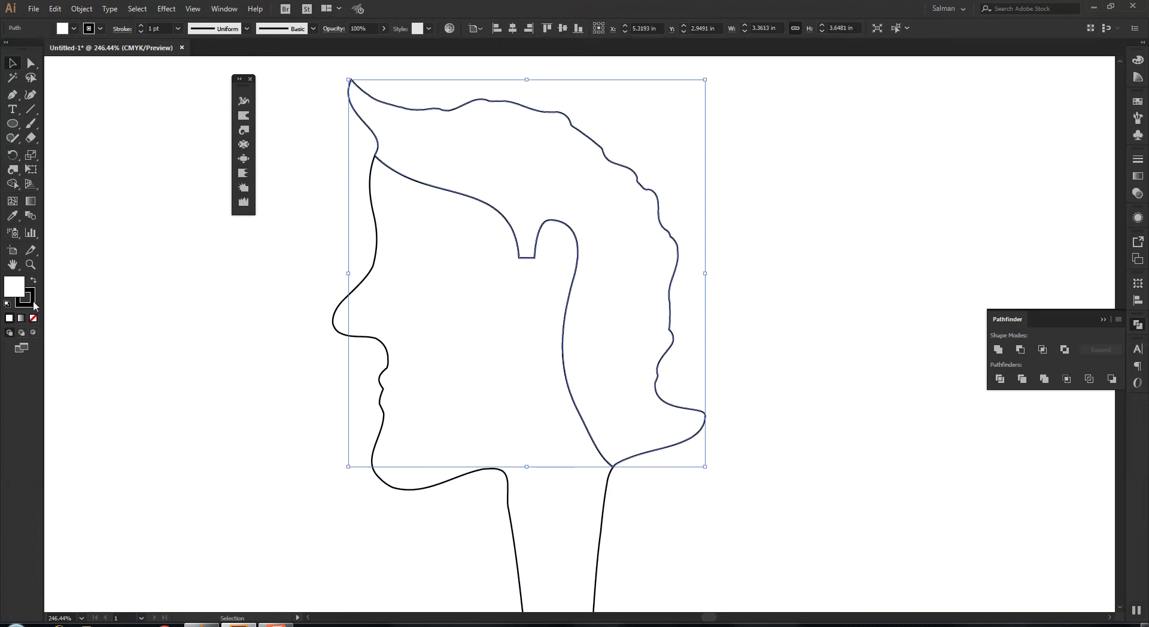
pyautogui.hotkey('shift', 'x')
pyautogui.click(127, 430)
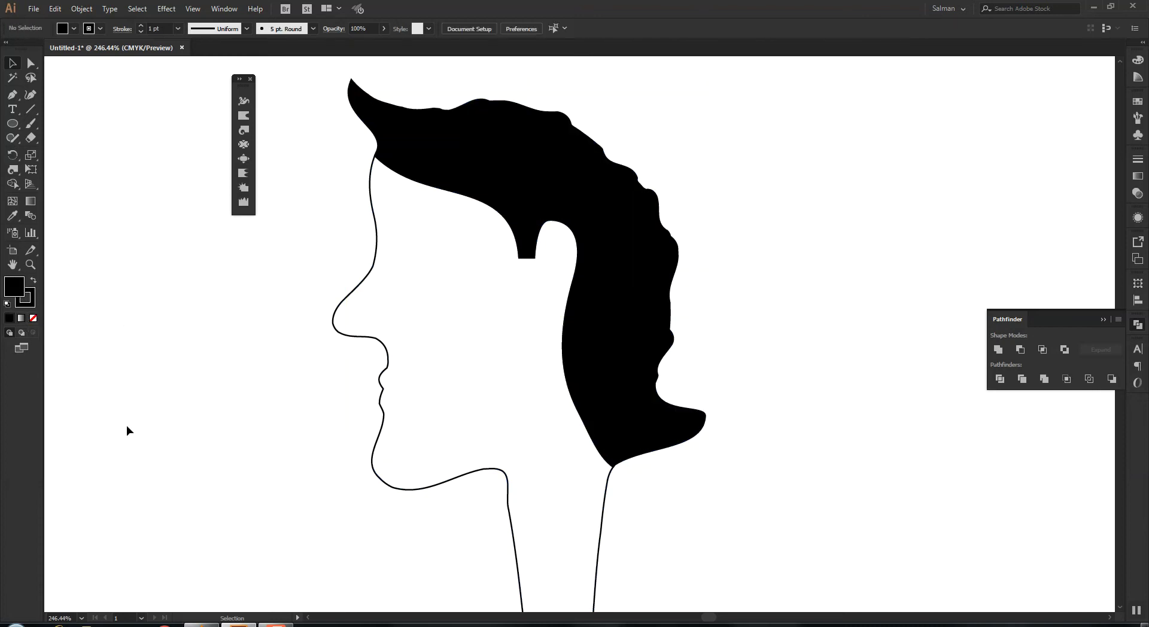
# Warp the front of the hair into a taller pointed quiff, raise the dip behind it and reshape the front hairline.
pyautogui.moveTo(495, 167); pyautogui.dragTo(462, 277)
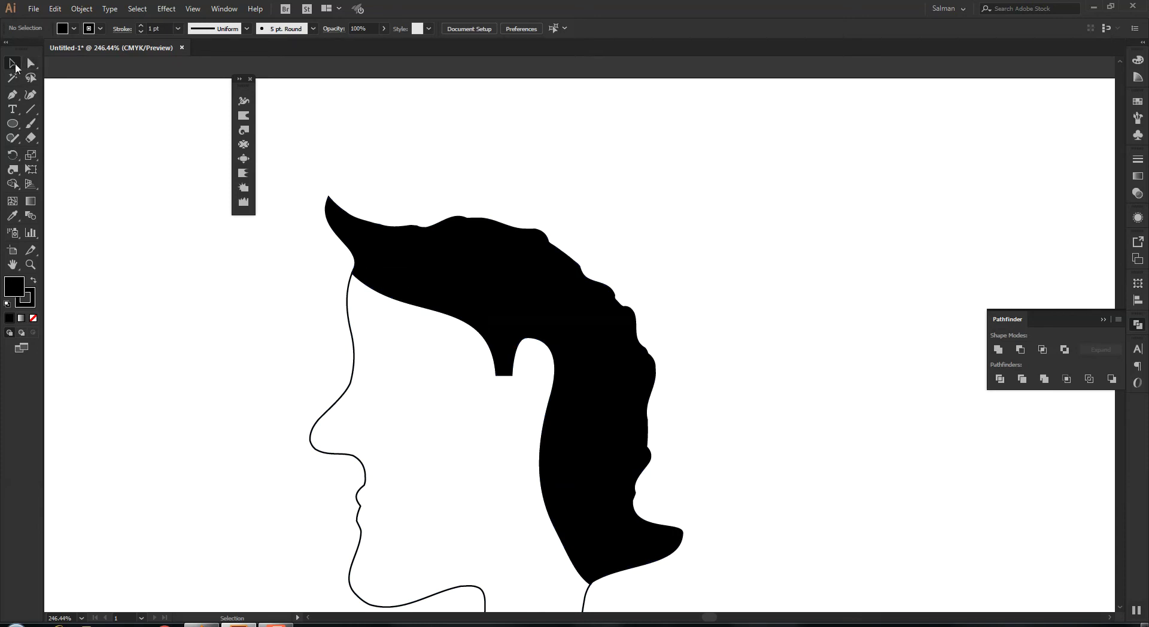
pyautogui.click(244, 117)
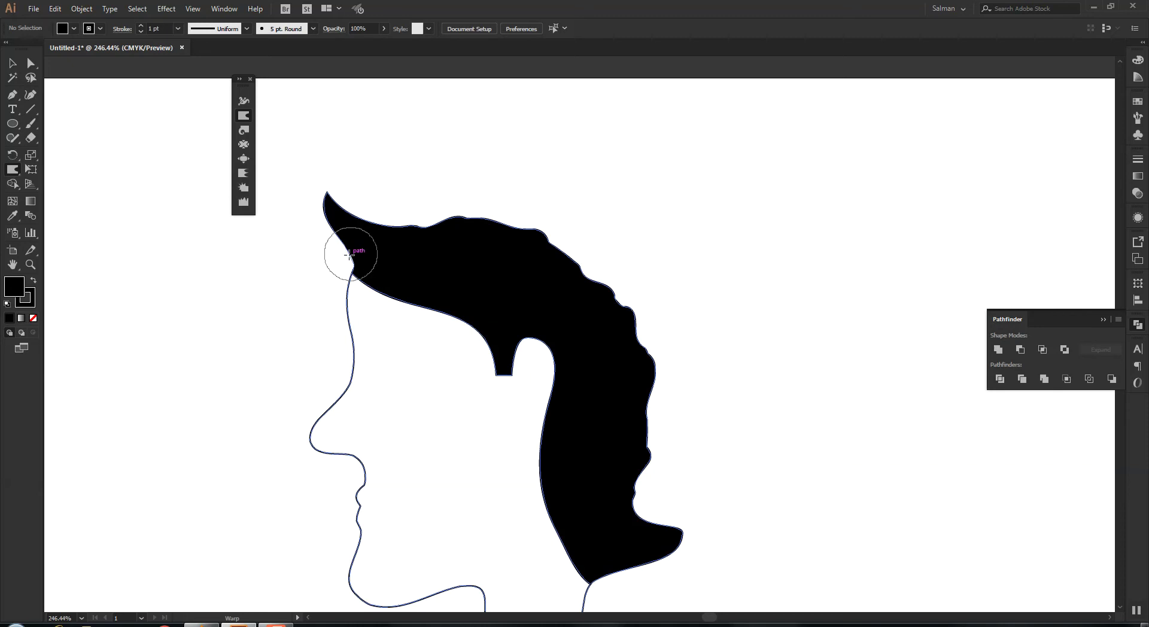
pyautogui.moveTo(338, 244)
pyautogui.mouseDown()
pyautogui.moveTo(326, 256)
pyautogui.moveTo(352, 261)
pyautogui.moveTo(313, 226)
pyautogui.moveTo(311, 184)
pyautogui.mouseUp()
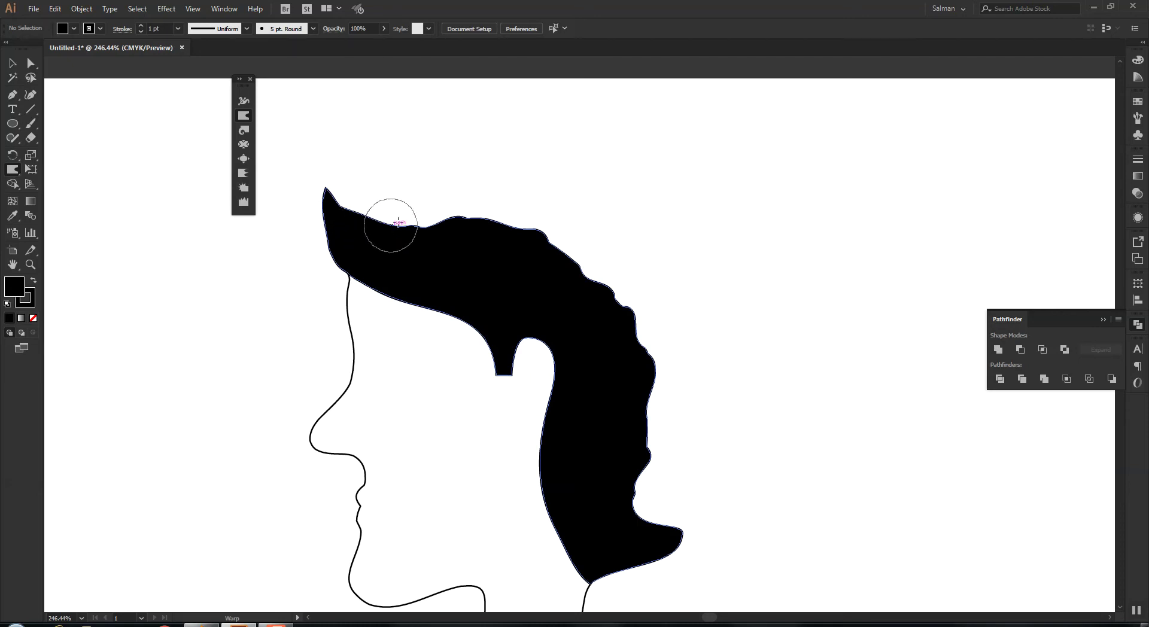
pyautogui.moveTo(398, 238)
pyautogui.mouseDown()
pyautogui.moveTo(333, 205)
pyautogui.moveTo(326, 187)
pyautogui.mouseUp()
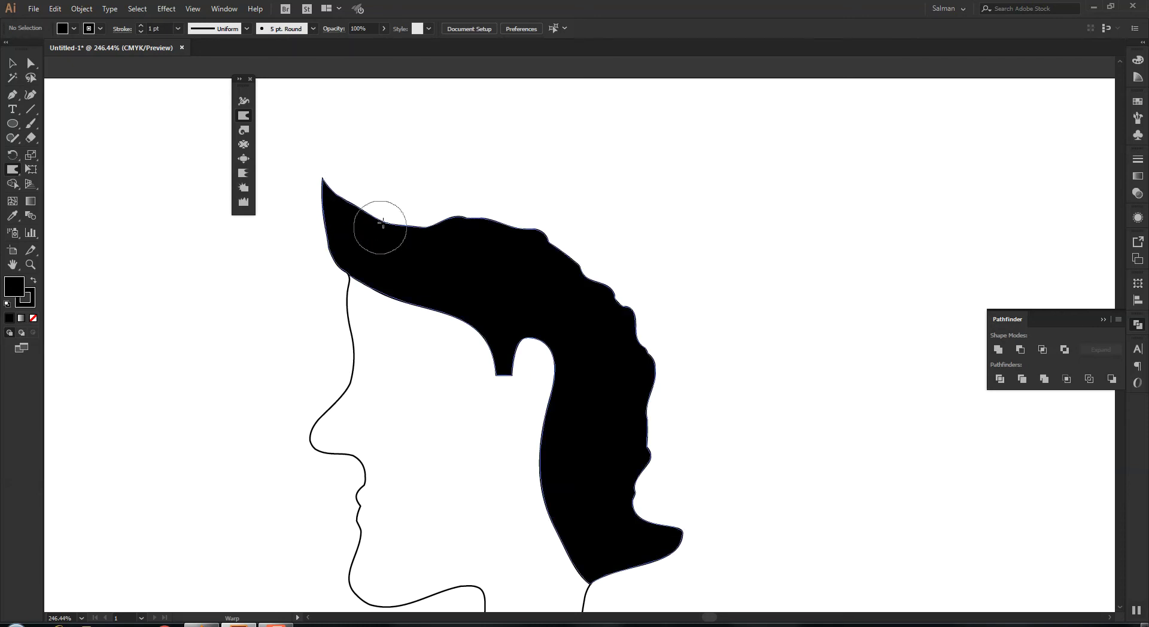
pyautogui.moveTo(407, 230)
pyautogui.mouseDown()
pyautogui.moveTo(429, 236)
pyautogui.moveTo(405, 216)
pyautogui.moveTo(412, 225)
pyautogui.mouseUp()
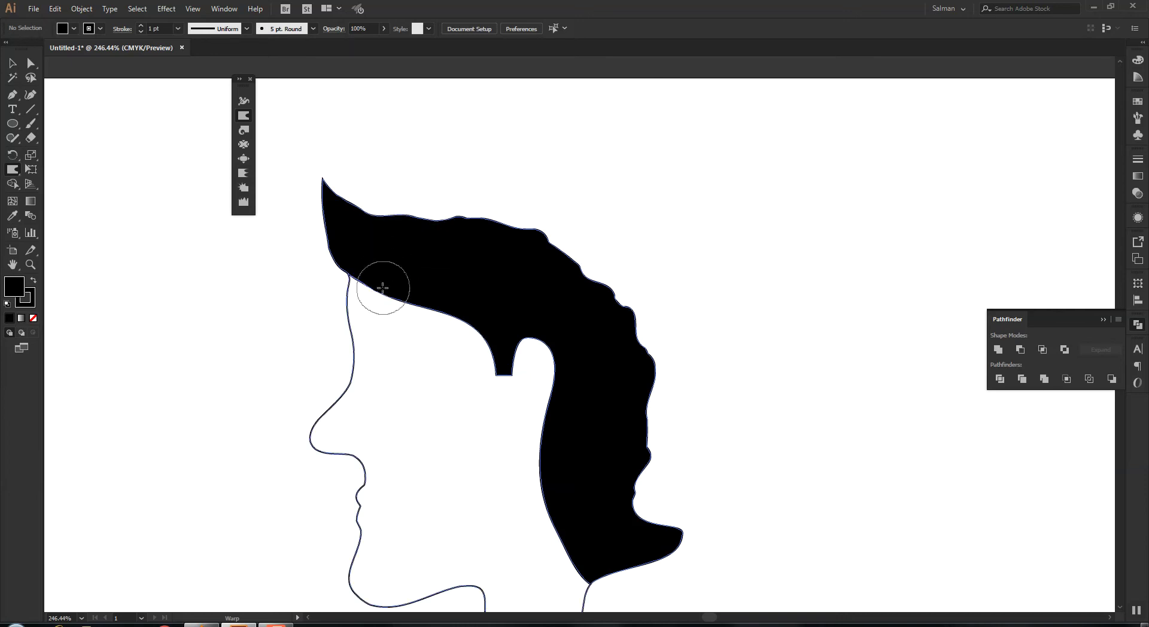
pyautogui.moveTo(371, 282)
pyautogui.mouseDown()
pyautogui.moveTo(412, 298)
pyautogui.moveTo(449, 336)
pyautogui.mouseUp()
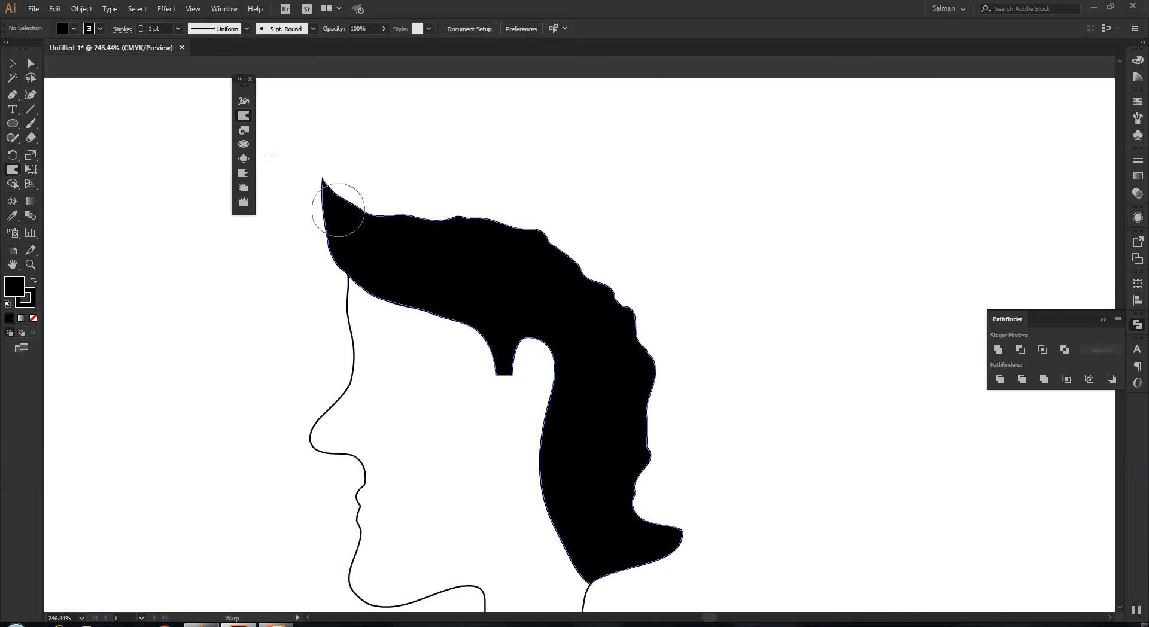
# Pucker a curled lock out of the front hairline and raise the crown behind the quiff, undoing the extra spike in front of it.
pyautogui.moveTo(387, 259)
pyautogui.mouseDown()
pyautogui.moveTo(444, 354)
pyautogui.moveTo(423, 326)
pyautogui.moveTo(438, 312)
pyautogui.mouseUp()
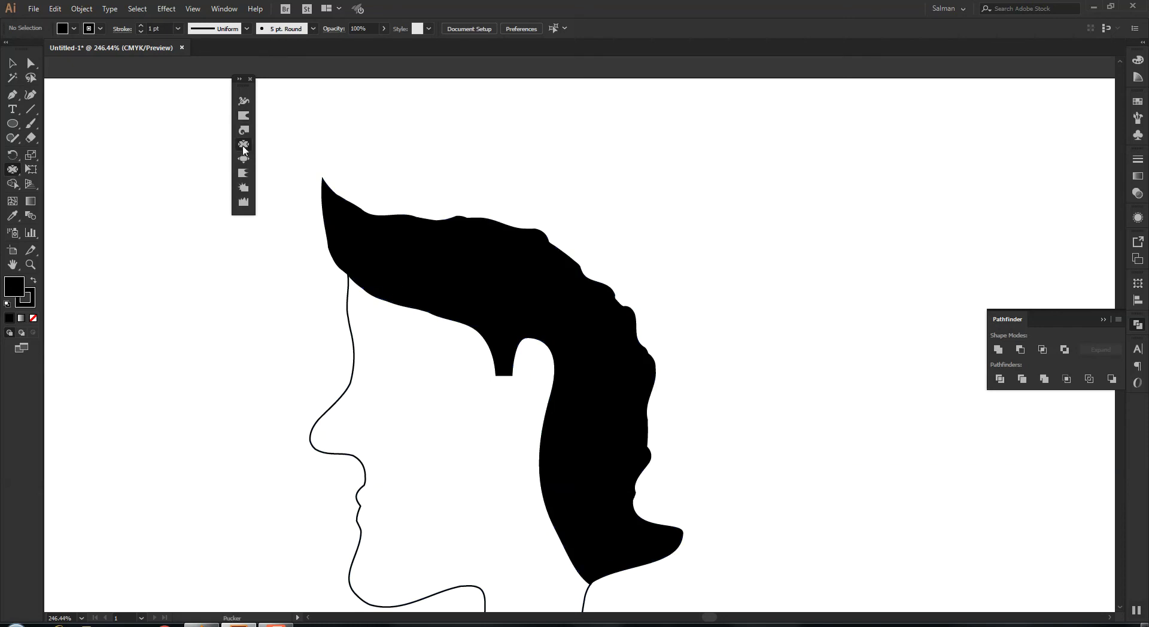
pyautogui.moveTo(337, 303)
pyautogui.mouseDown()
pyautogui.moveTo(384, 321)
pyautogui.moveTo(418, 375)
pyautogui.moveTo(389, 318)
pyautogui.moveTo(400, 345)
pyautogui.moveTo(422, 332)
pyautogui.mouseUp()
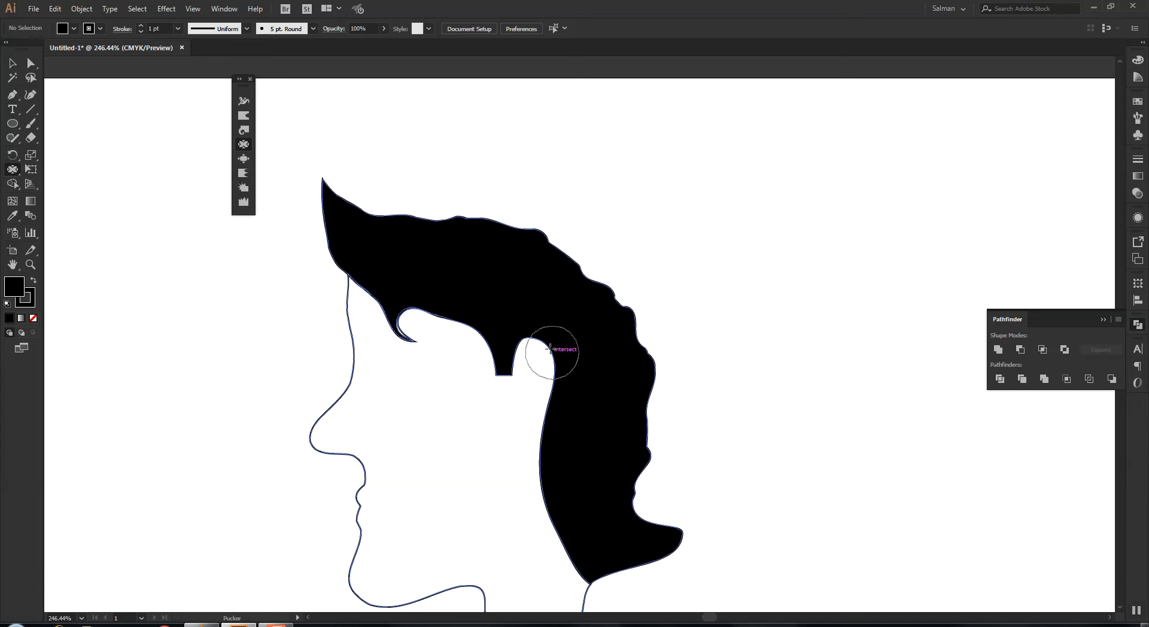
pyautogui.moveTo(462, 227)
pyautogui.mouseDown()
pyautogui.moveTo(469, 200)
pyautogui.moveTo(516, 202)
pyautogui.moveTo(457, 253)
pyautogui.moveTo(421, 192)
pyautogui.moveTo(470, 164)
pyautogui.moveTo(514, 163)
pyautogui.mouseUp()
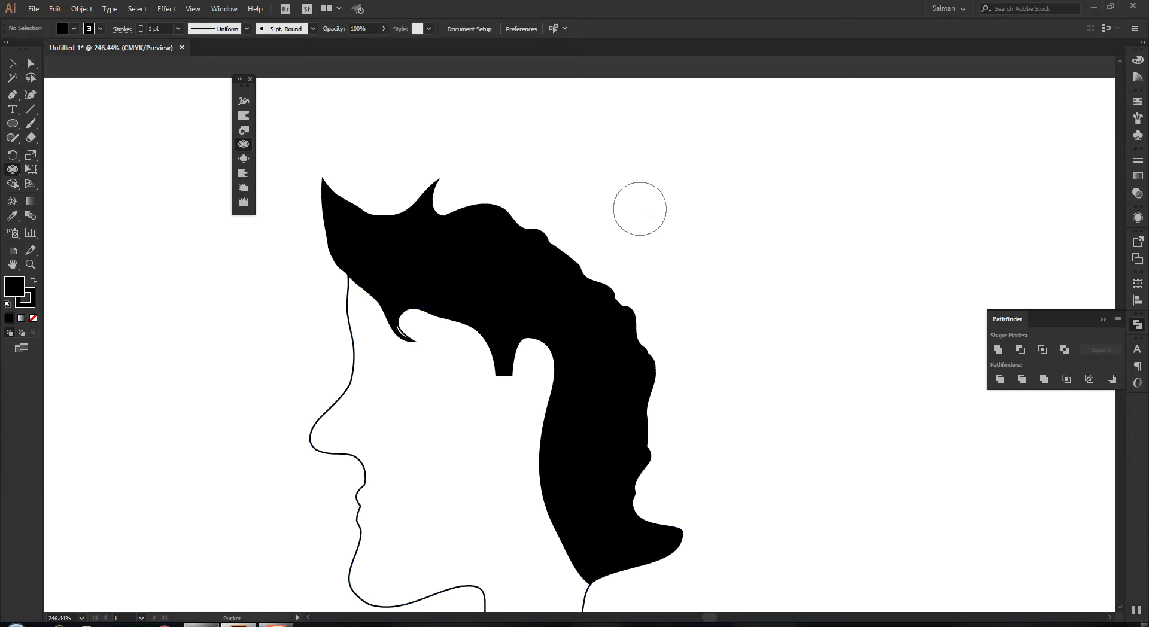
pyautogui.hotkey('ctrl', 'z')
# Pucker a pointed tuft outward from the back of the hair, and undo the spike tried on the end below it.
pyautogui.moveTo(646, 377)
pyautogui.mouseDown()
pyautogui.moveTo(644, 475)
pyautogui.moveTo(672, 478)
pyautogui.moveTo(689, 461)
pyautogui.moveTo(682, 437)
pyautogui.mouseUp()
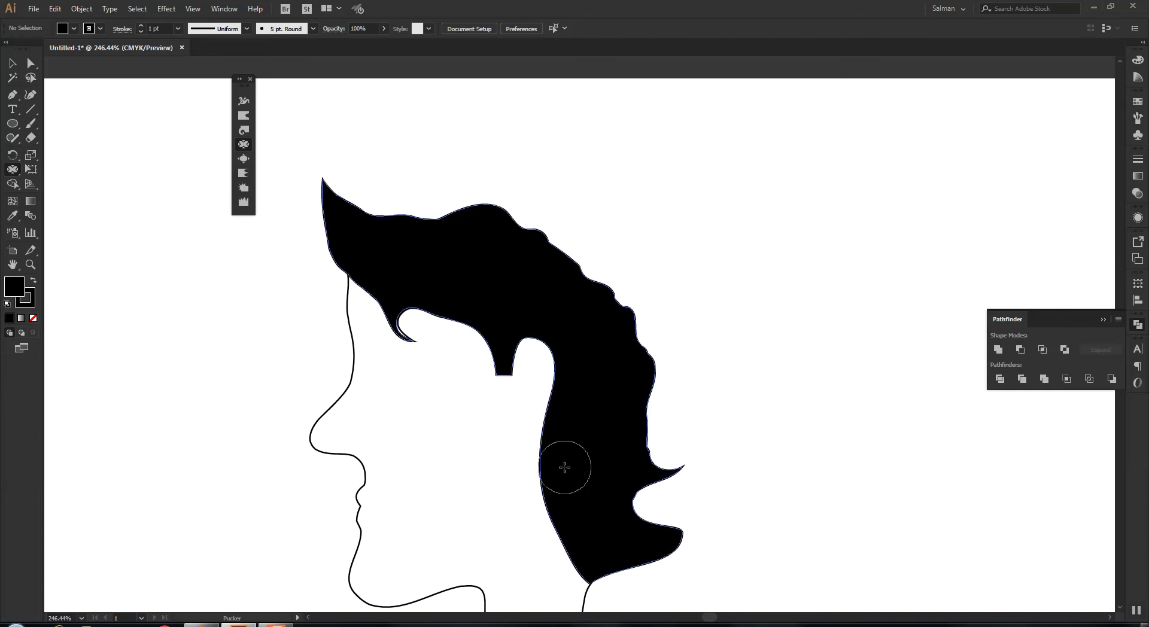
pyautogui.moveTo(656, 546); pyautogui.dragTo(715, 530)
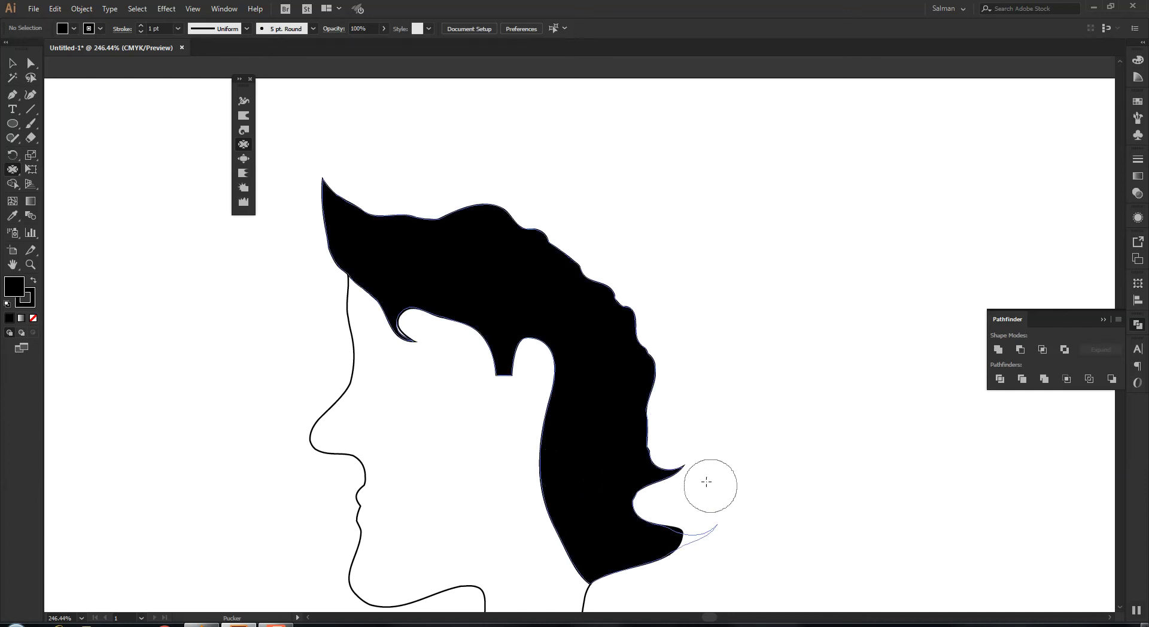
pyautogui.hotkey('ctrl', 'z')
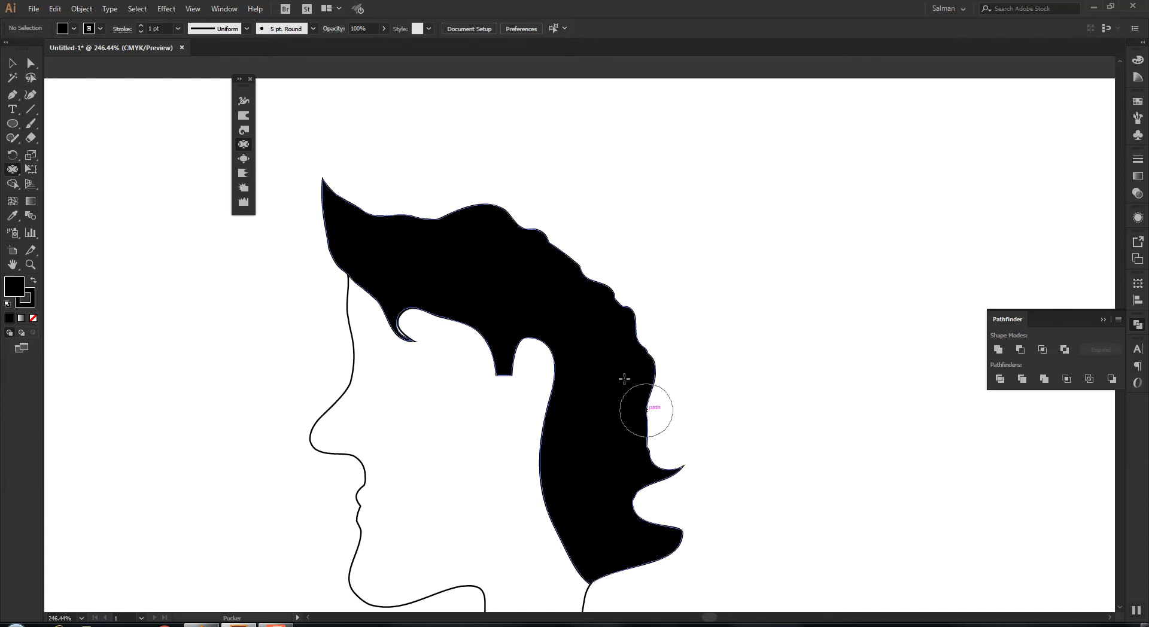
# Pucker the sideburn into a sharp downward point, and try pulling another strand from the inner hairline near the nape.
pyautogui.moveTo(502, 388)
pyautogui.mouseDown()
pyautogui.moveTo(488, 394)
pyautogui.moveTo(513, 417)
pyautogui.mouseUp()
pyautogui.hotkey('ctrl', 'z')
pyautogui.moveTo(503, 390); pyautogui.dragTo(506, 404)
pyautogui.moveTo(518, 500)
pyautogui.mouseDown()
pyautogui.moveTo(526, 495)
pyautogui.moveTo(533, 569)
pyautogui.moveTo(549, 585)
pyautogui.mouseUp()
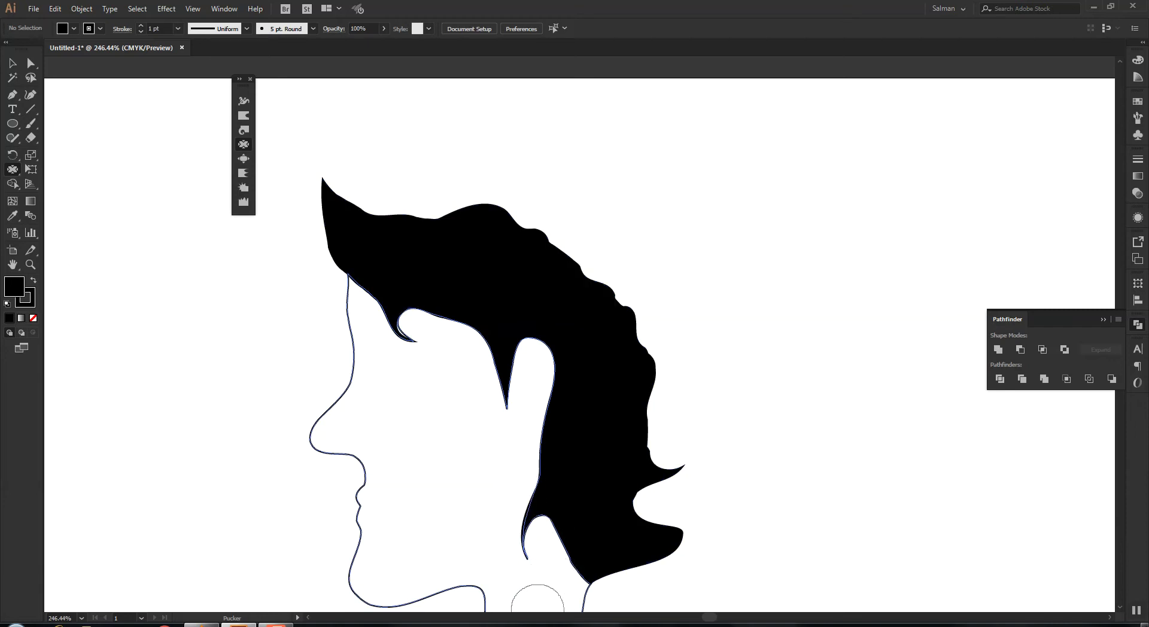
pyautogui.press('v')
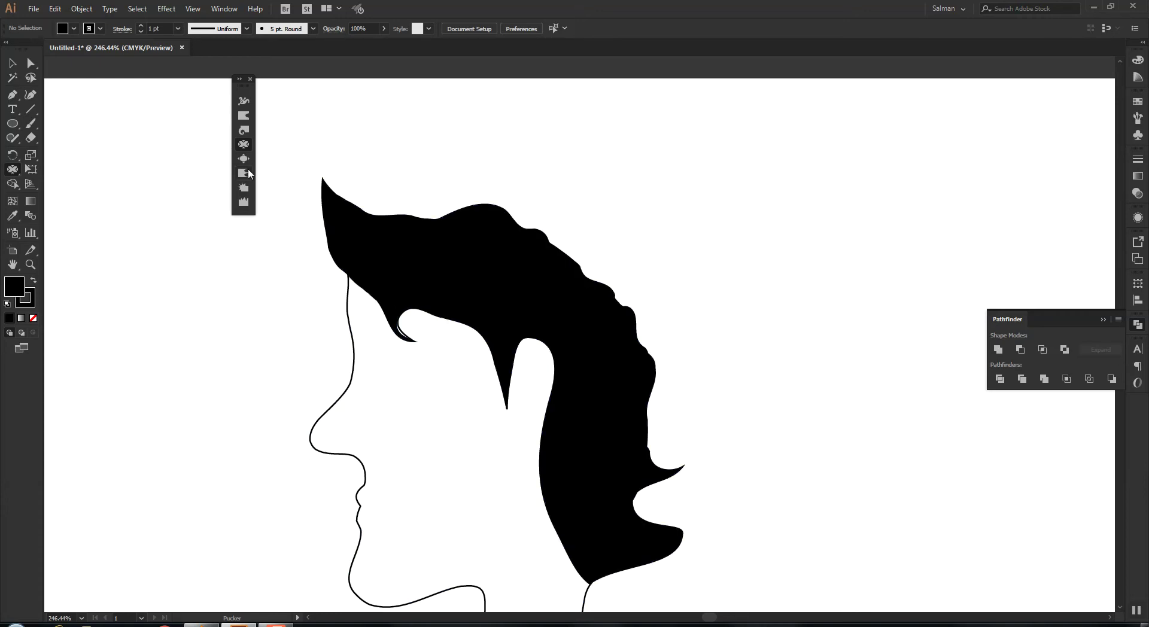
# Bloat the face outline inward at the bridge of the nose and round the corner where the jaw meets the neck.
pyautogui.click(244, 159)
pyautogui.moveTo(340, 366)
pyautogui.mouseDown()
pyautogui.moveTo(329, 375)
pyautogui.moveTo(377, 377)
pyautogui.moveTo(336, 360)
pyautogui.mouseUp()
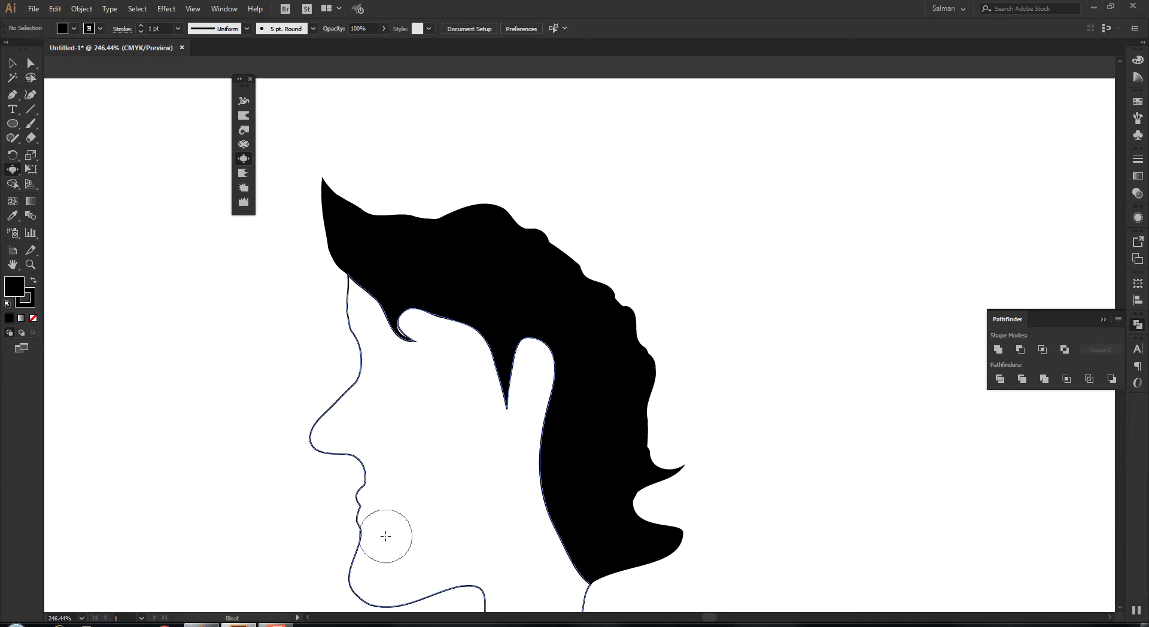
pyautogui.moveTo(445, 562)
pyautogui.mouseDown()
pyautogui.moveTo(457, 441)
pyautogui.moveTo(411, 387)
pyautogui.moveTo(342, 414)
pyautogui.mouseUp()
pyautogui.moveTo(519, 448)
pyautogui.mouseDown()
pyautogui.moveTo(461, 457)
pyautogui.moveTo(426, 442)
pyautogui.mouseUp()
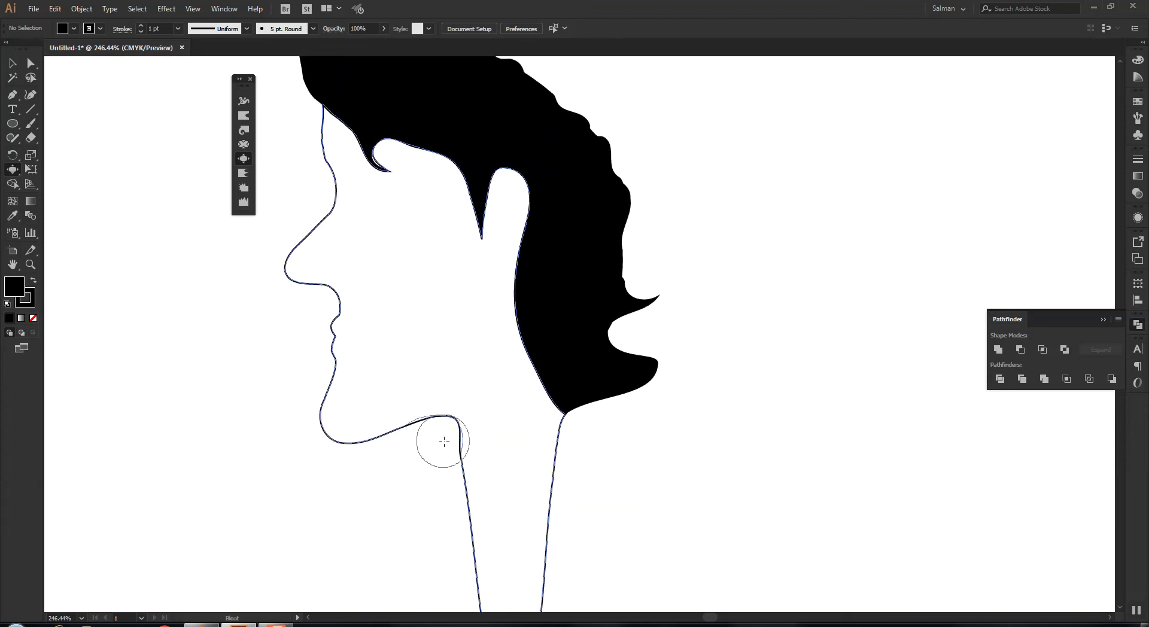
# Bloat the hair's lower end at the nape and the top edge just behind the quiff into fuller, rounder contours.
pyautogui.moveTo(583, 398)
pyautogui.mouseDown()
pyautogui.moveTo(600, 382)
pyautogui.moveTo(680, 392)
pyautogui.moveTo(665, 400)
pyautogui.mouseUp()
pyautogui.moveTo(597, 378)
pyautogui.mouseDown()
pyautogui.moveTo(655, 426)
pyautogui.moveTo(580, 398)
pyautogui.mouseUp()
pyautogui.scroll(5, 602, 244)
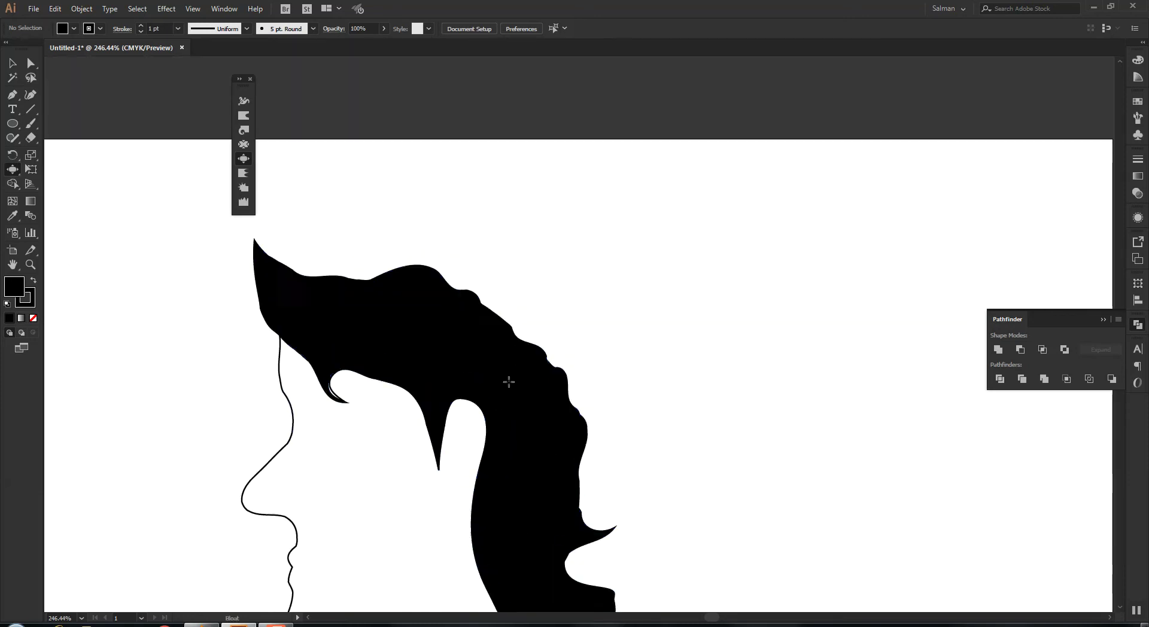
pyautogui.moveTo(405, 315)
pyautogui.mouseDown()
pyautogui.moveTo(325, 282)
pyautogui.moveTo(322, 304)
pyautogui.mouseUp()
pyautogui.moveTo(308, 289); pyautogui.dragTo(301, 272)
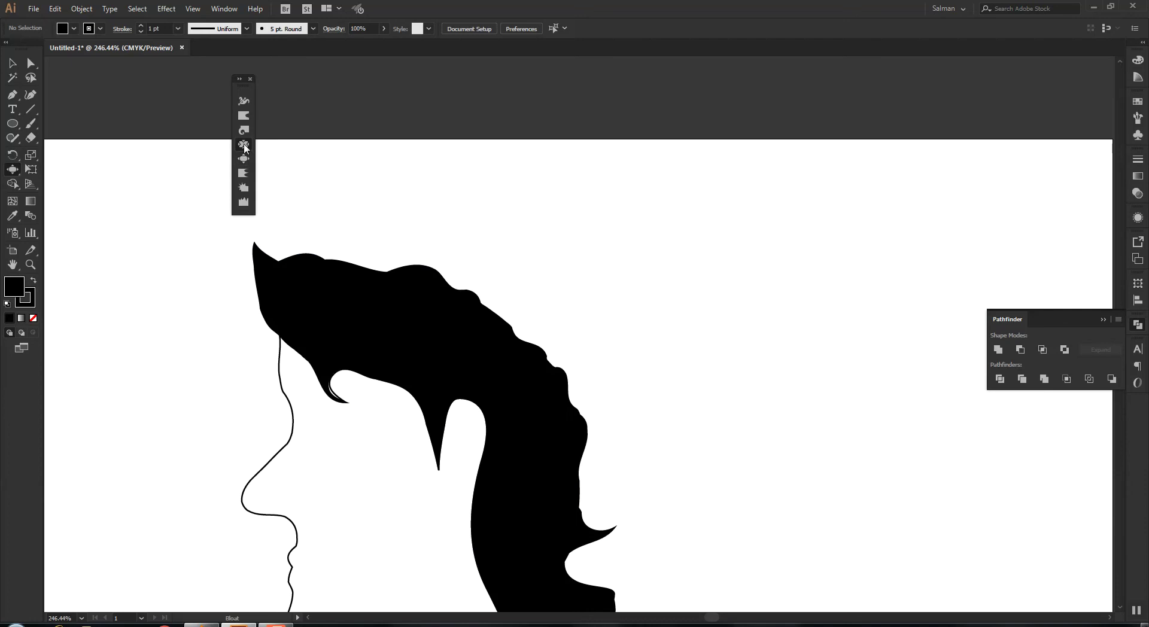
# Pucker the tip of the quiff into a longer, thinner point extending up and forward.
pyautogui.moveTo(277, 244)
pyautogui.mouseDown()
pyautogui.moveTo(233, 201)
pyautogui.moveTo(271, 195)
pyautogui.moveTo(270, 268)
pyautogui.moveTo(216, 187)
pyautogui.mouseUp()
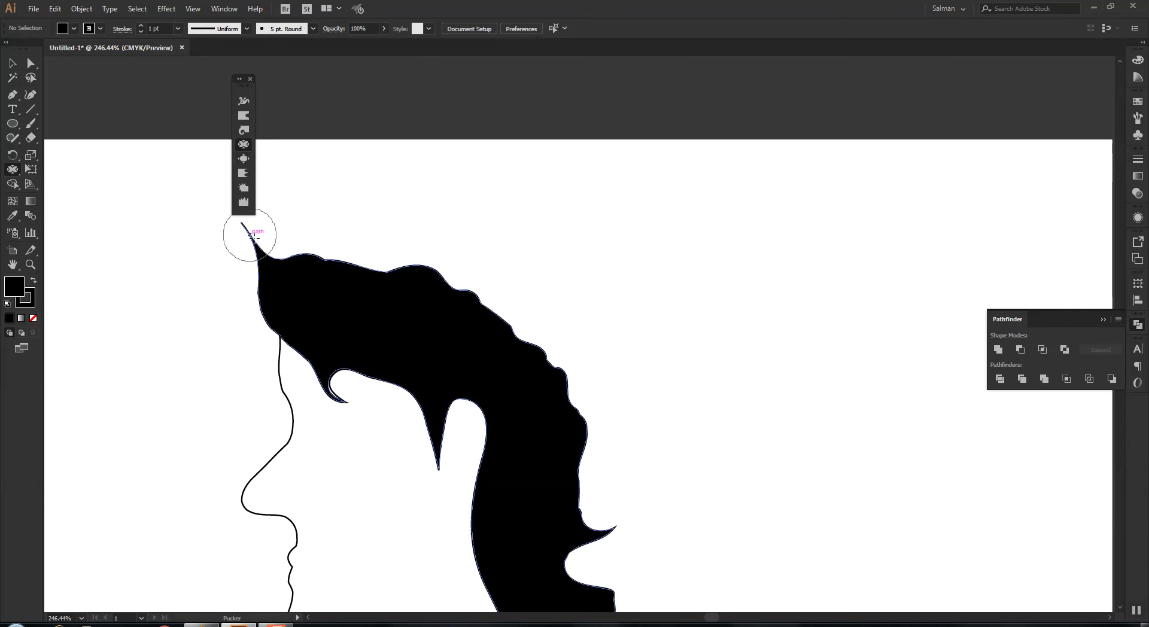
pyautogui.hotkey('ctrl', 'z')
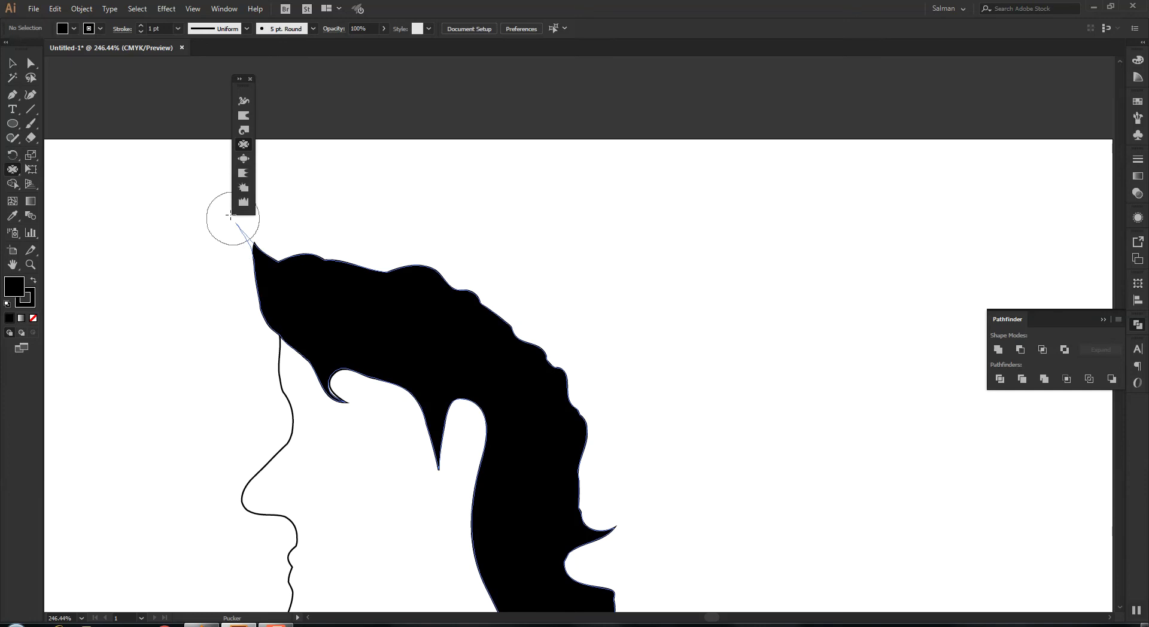
pyautogui.hotkey('ctrl', 'shift', 'z')
pyautogui.moveTo(345, 251); pyautogui.dragTo(461, 216)
# Apply the Scallop tool at two heights on both the back and front lines of the neck.
pyautogui.moveTo(513, 431); pyautogui.dragTo(514, 323)
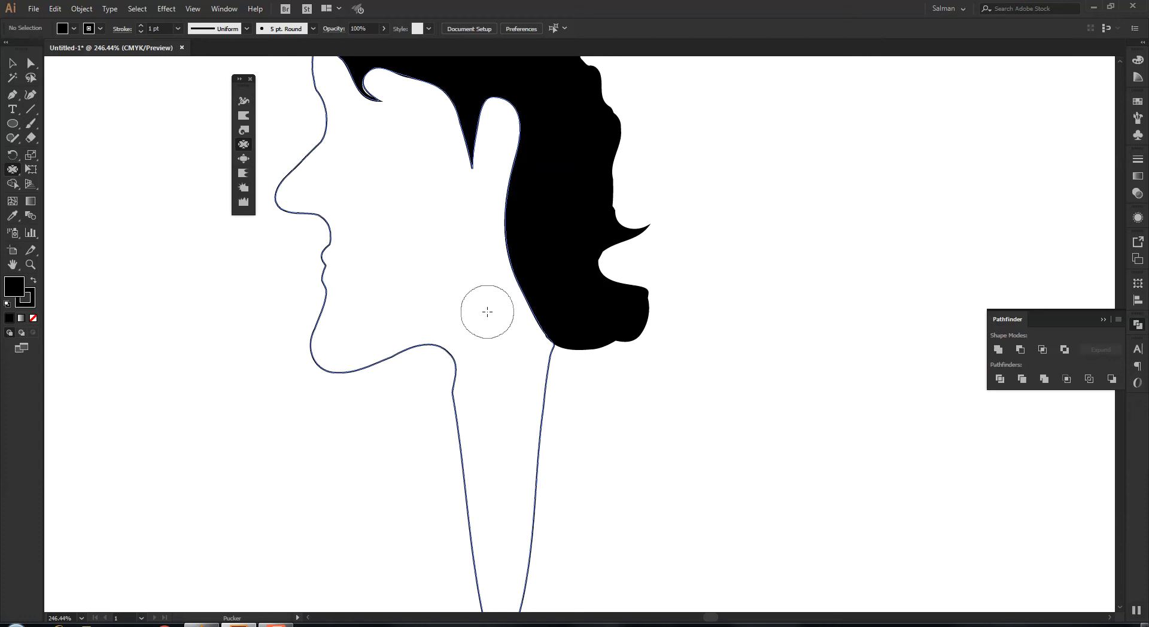
pyautogui.hotkey('ctrl', 'shift', 'a')
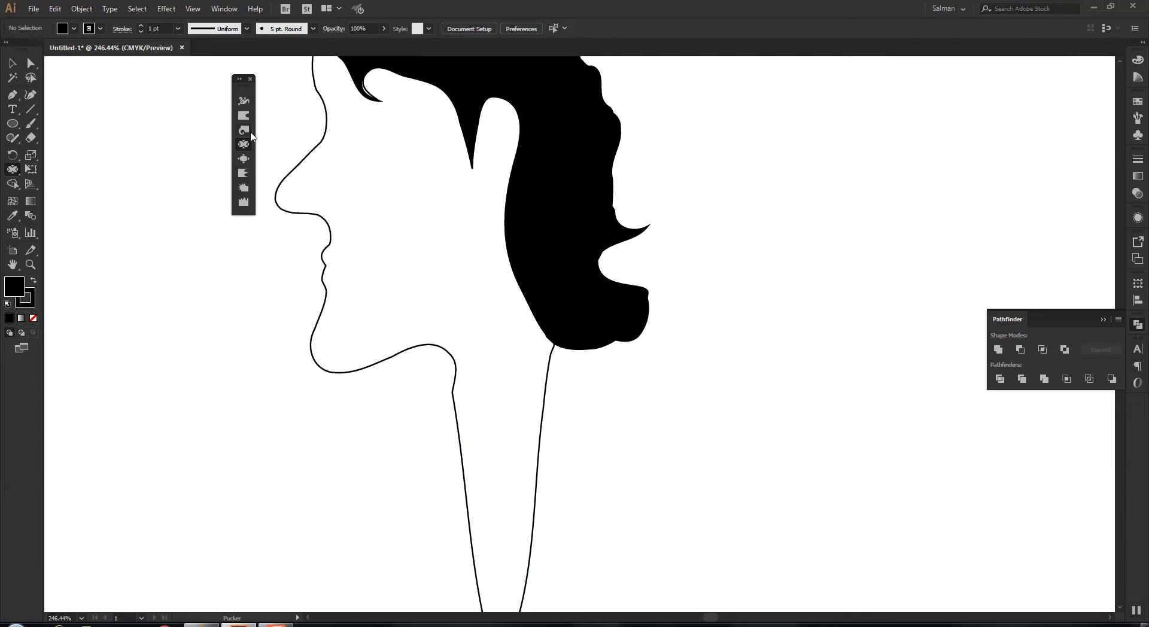
pyautogui.click(249, 175)
pyautogui.moveTo(526, 377); pyautogui.dragTo(535, 381)
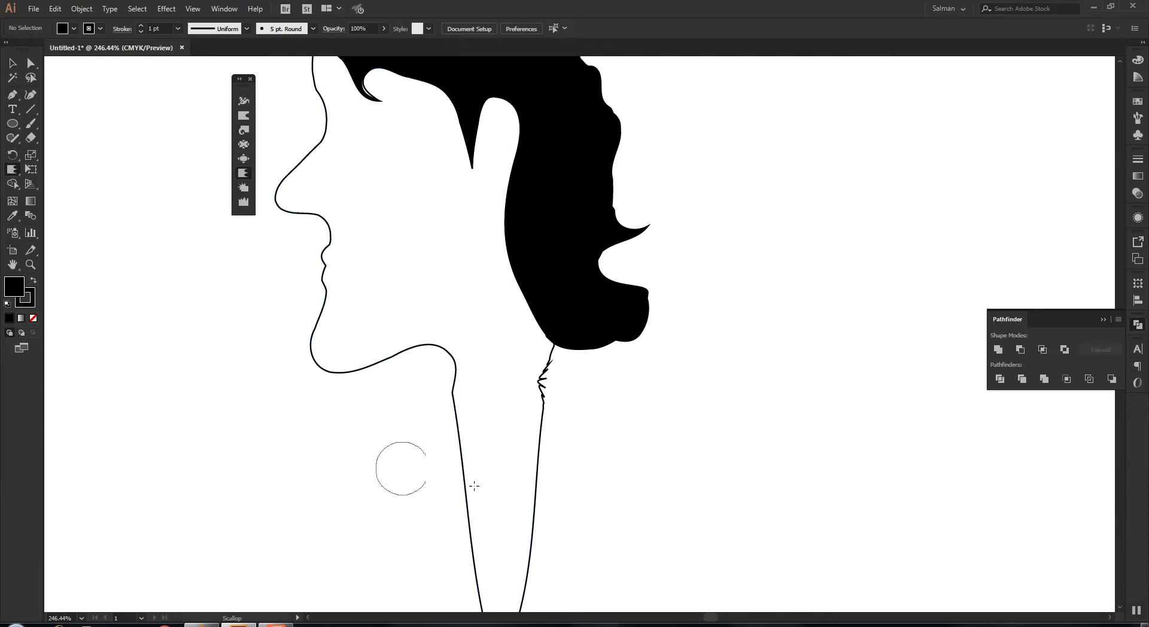
pyautogui.moveTo(552, 479); pyautogui.dragTo(554, 480)
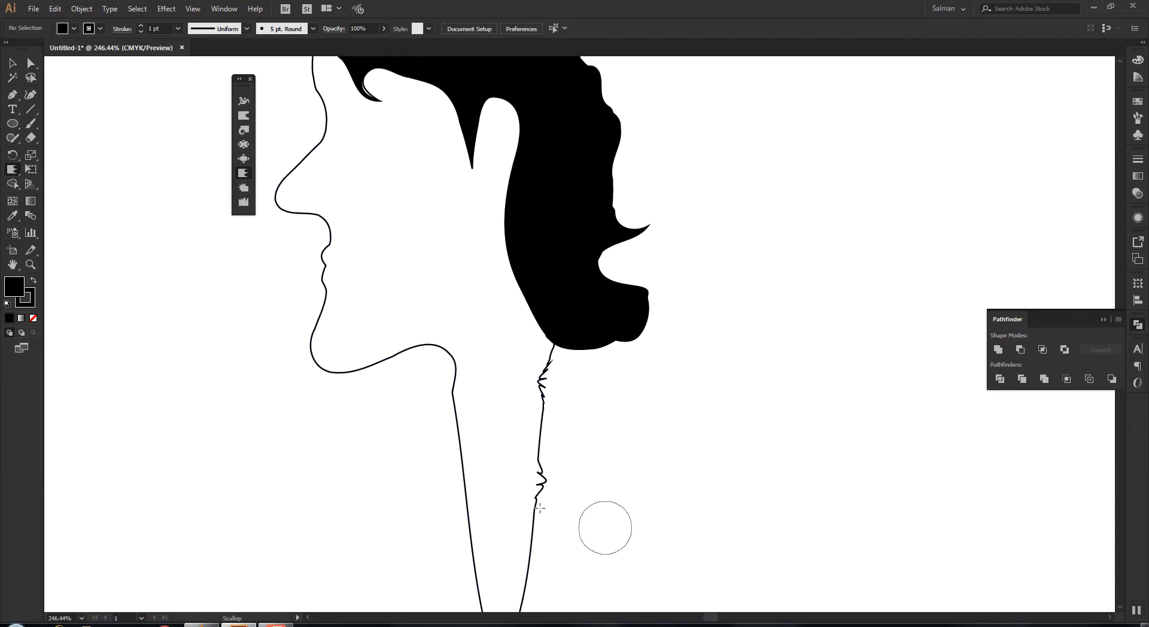
pyautogui.moveTo(451, 477); pyautogui.dragTo(443, 476)
pyautogui.moveTo(451, 434); pyautogui.dragTo(441, 440)
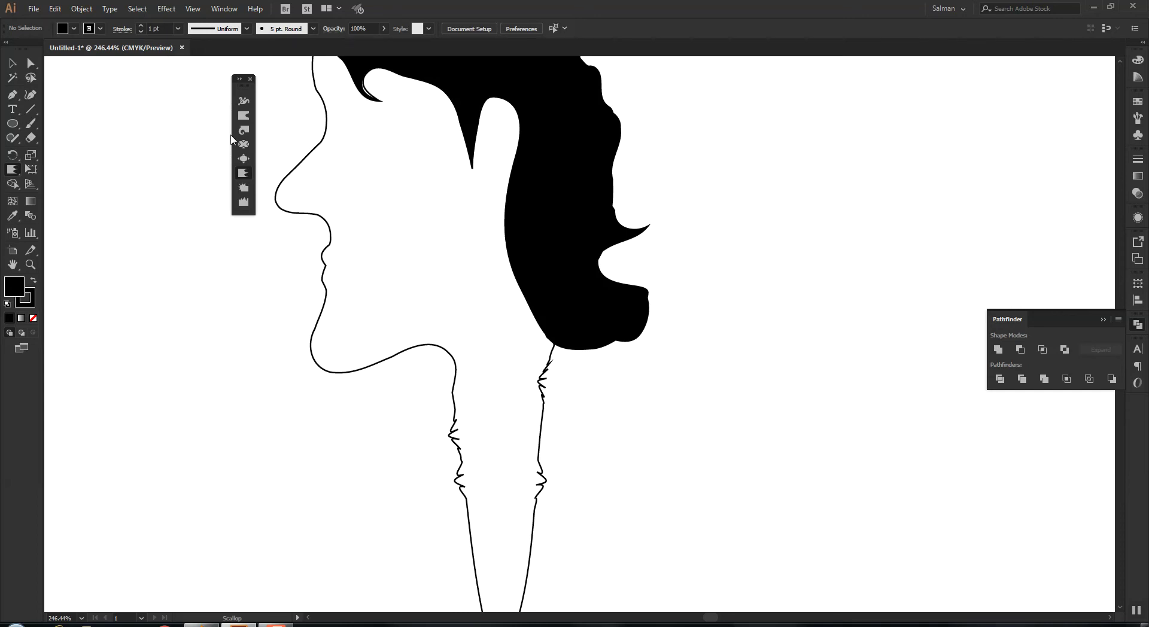
# Set the Scallop tool's Detail to 4 and scallop the back neck line between the two existing distortions.
pyautogui.doubleClick(249, 177)
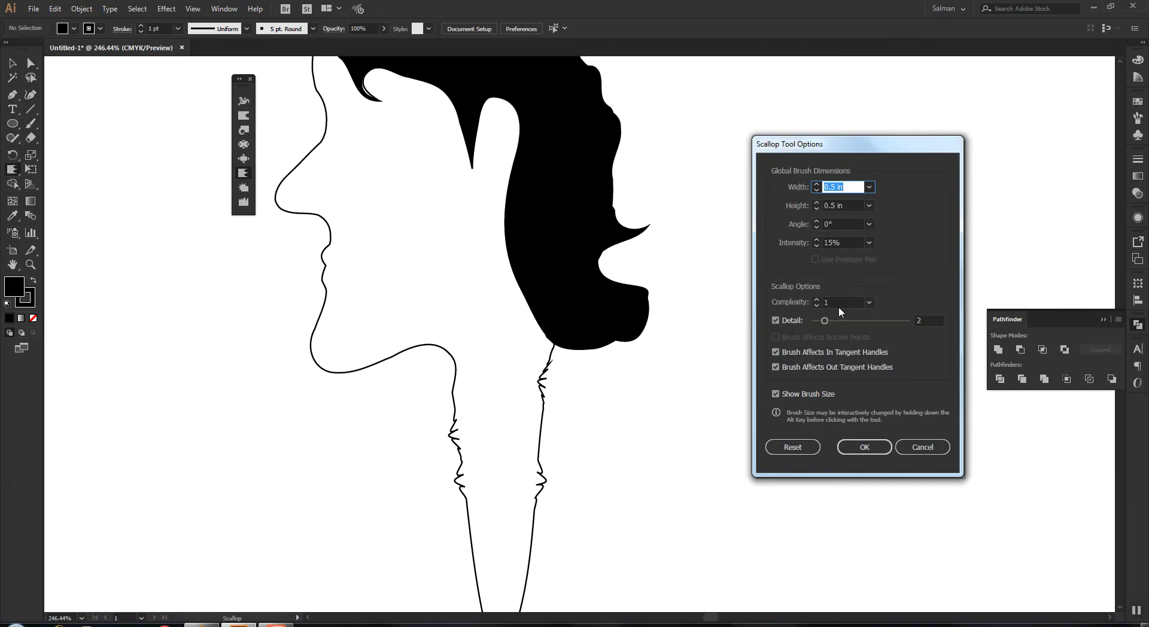
pyautogui.click(856, 320)
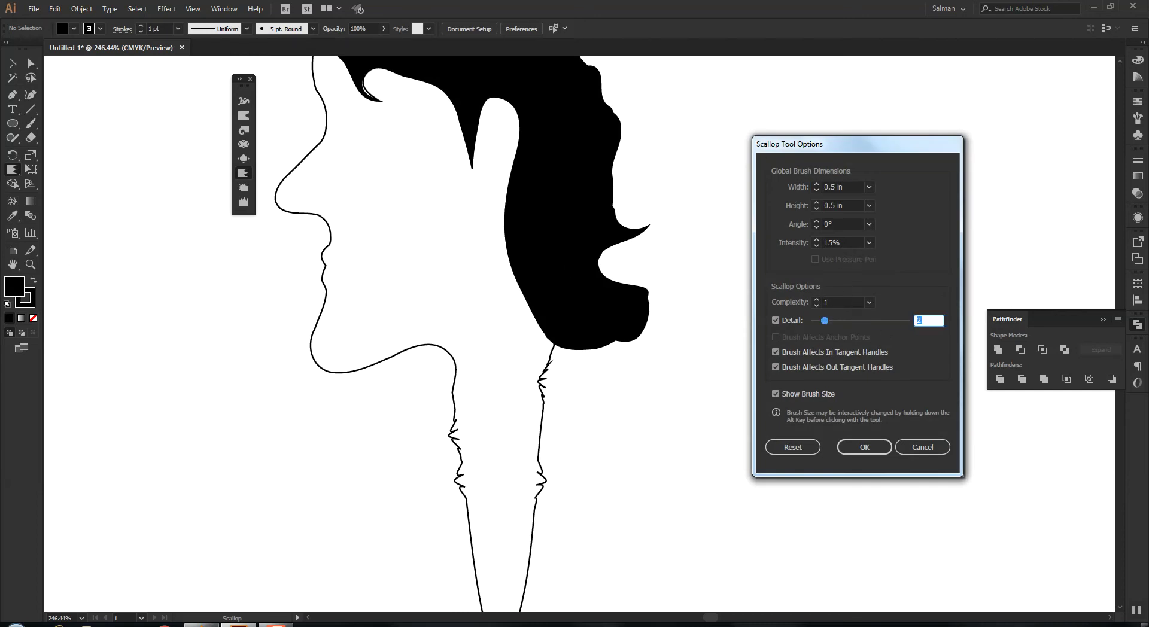
pyautogui.click(857, 319)
pyautogui.press('Return')
pyautogui.moveTo(548, 435); pyautogui.dragTo(558, 437)
pyautogui.moveTo(541, 482)
pyautogui.mouseDown()
pyautogui.moveTo(496, 489)
pyautogui.moveTo(487, 477)
pyautogui.mouseUp()
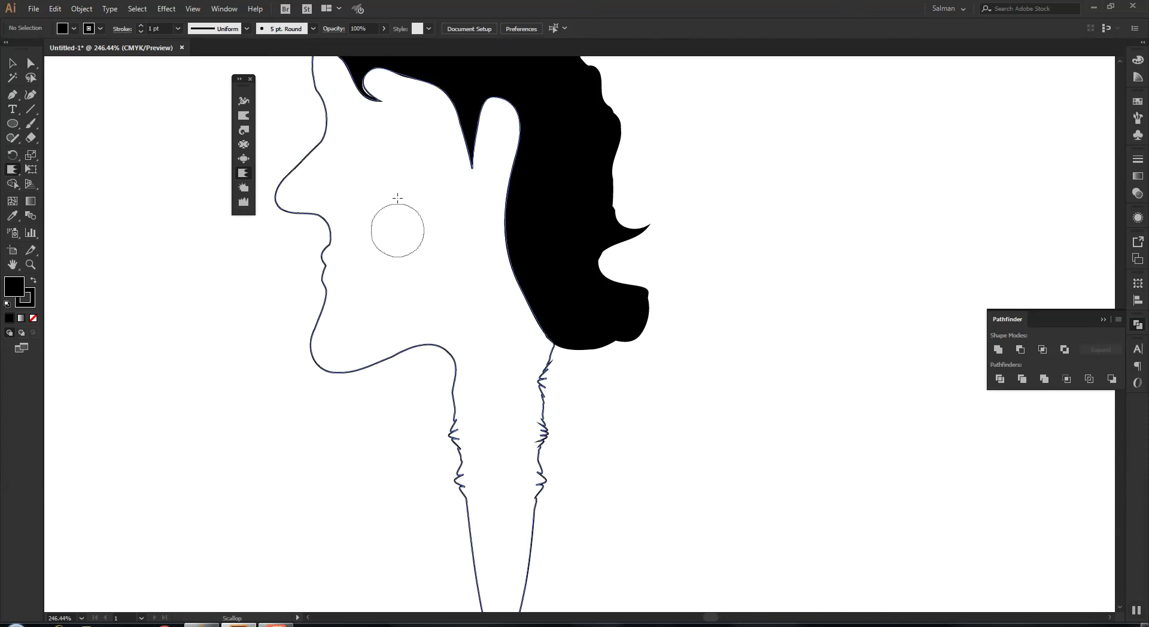
# Set the Scallop tool's Complexity to 2, try it lower on the back neck line, and undo that stroke.
pyautogui.doubleClick(244, 176)
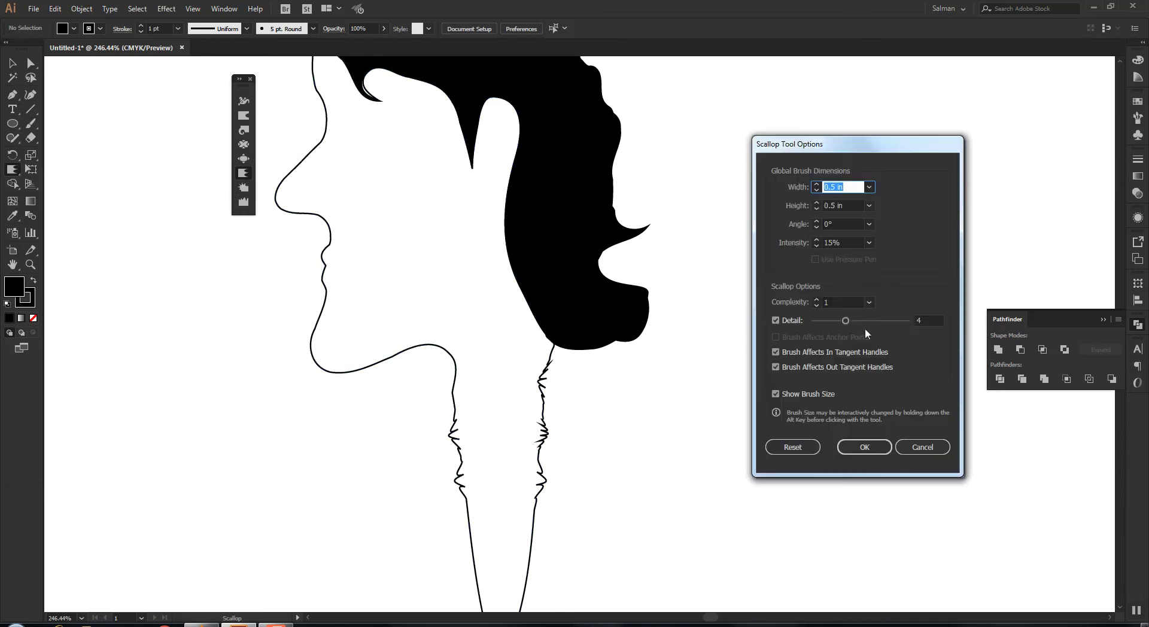
pyautogui.press('Return')
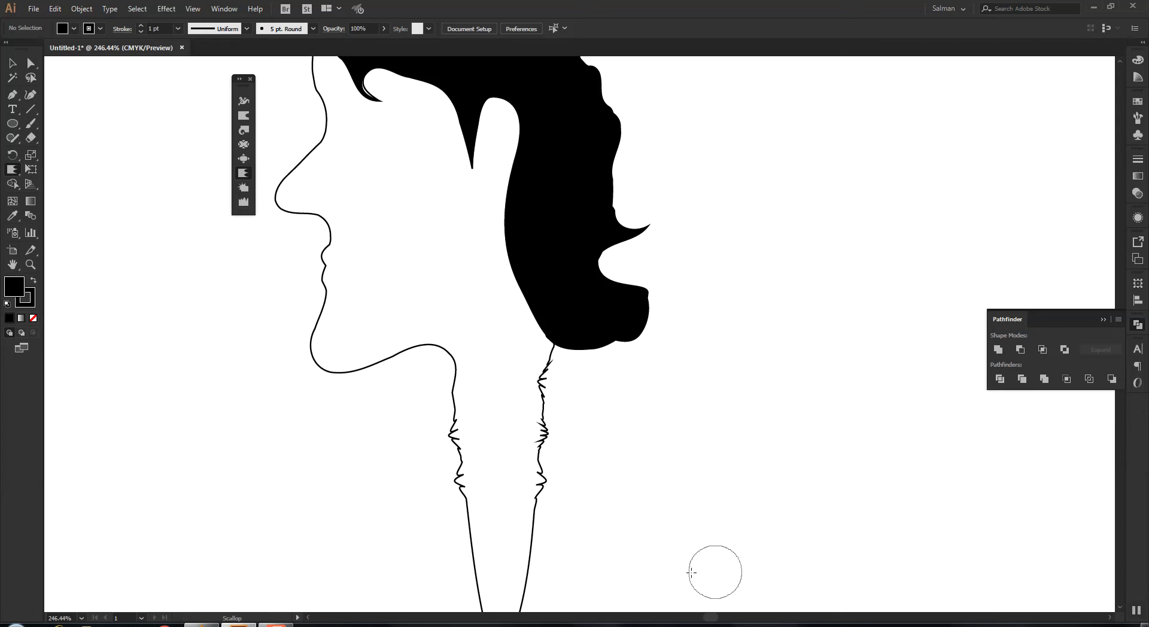
pyautogui.moveTo(551, 559)
pyautogui.mouseDown()
pyautogui.moveTo(573, 575)
pyautogui.moveTo(539, 552)
pyautogui.mouseUp()
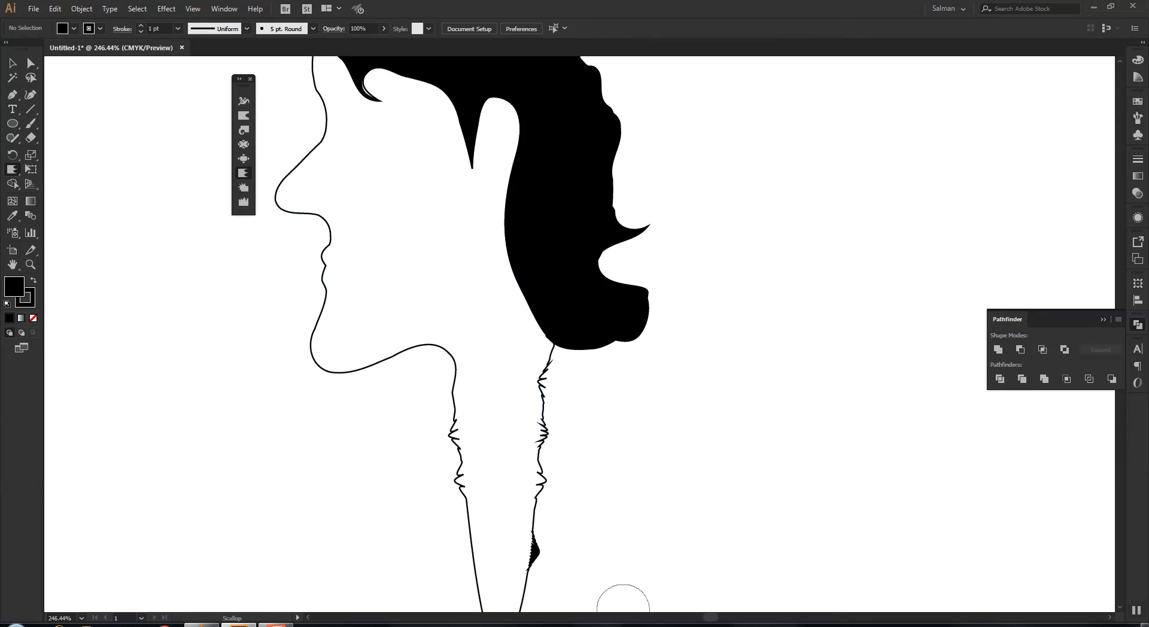
pyautogui.hotkey('ctrl', 'z')
# Adjust the Detail in the Scallop tool options and scallop the lower part of the back neck line again.
pyautogui.doubleClick(244, 174)
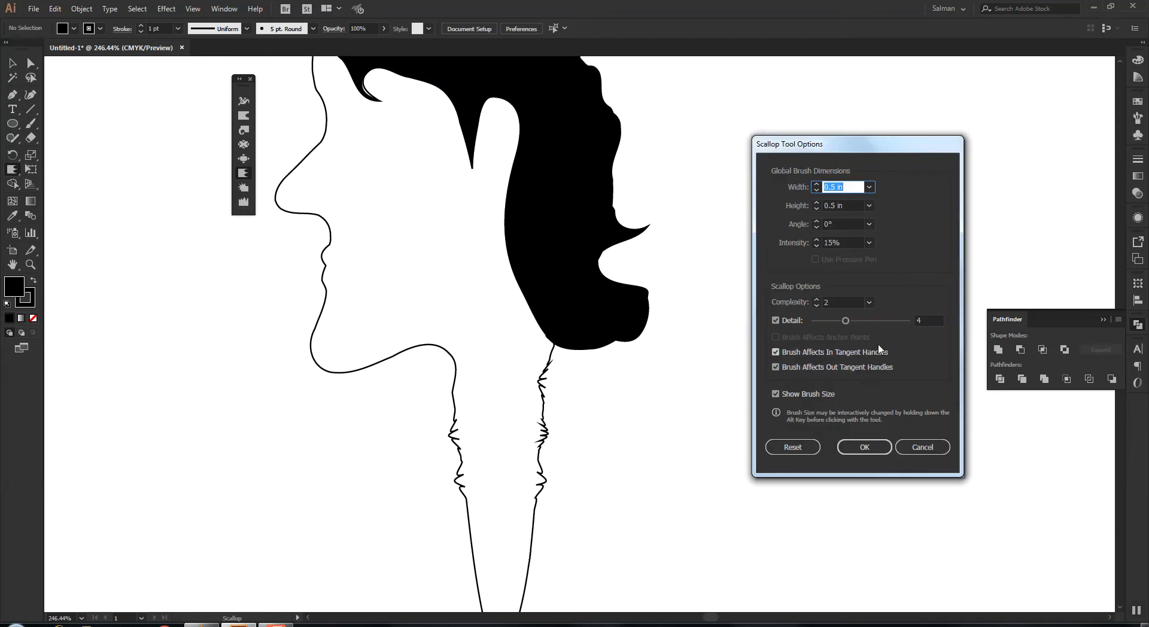
pyautogui.click(919, 320)
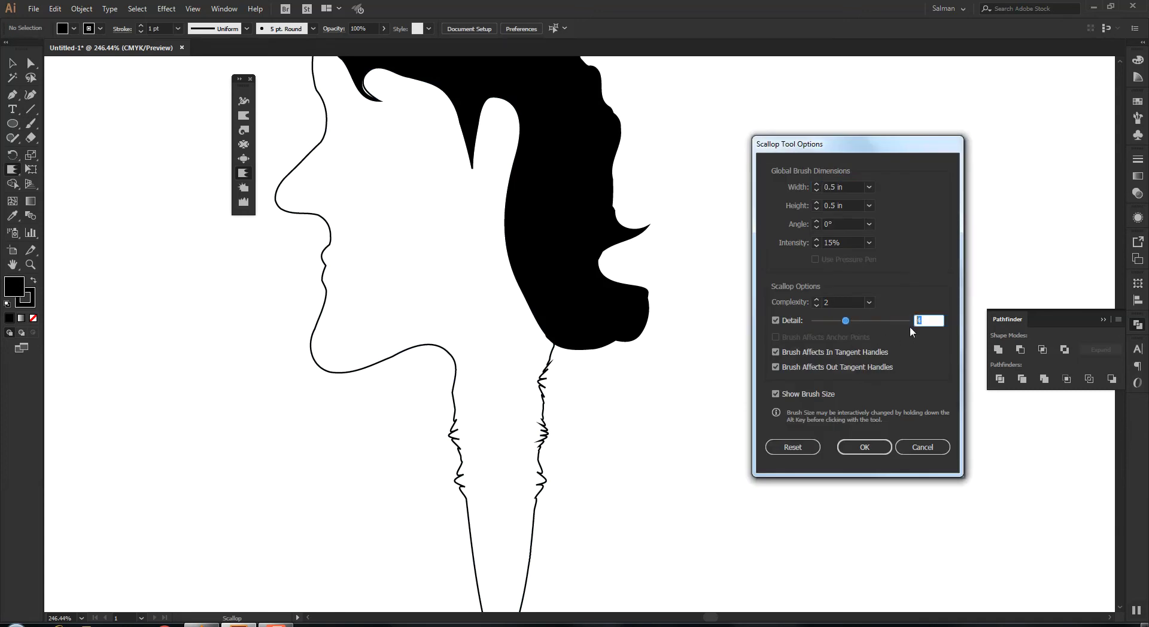
pyautogui.press('Return')
pyautogui.moveTo(549, 552); pyautogui.dragTo(558, 547)
pyautogui.moveTo(550, 439)
pyautogui.mouseDown()
pyautogui.moveTo(533, 398)
pyautogui.moveTo(546, 436)
pyautogui.mouseUp()
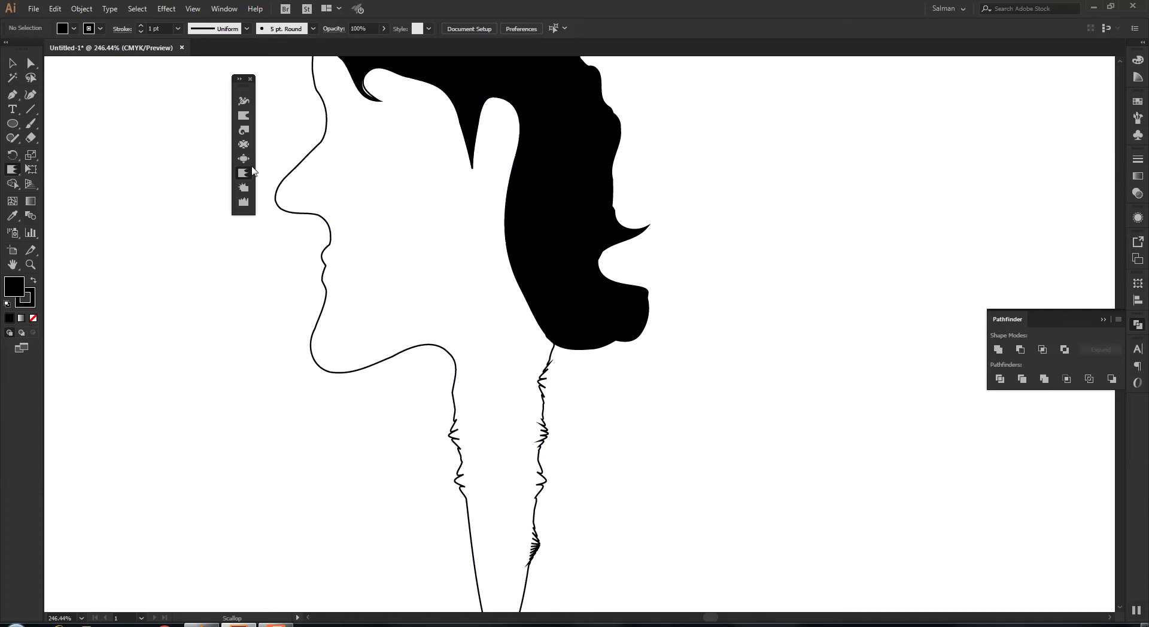
# Try the Crystallize tool on the lower front and back lines of the neck.
pyautogui.click(244, 187)
pyautogui.moveTo(441, 490); pyautogui.dragTo(423, 344)
pyautogui.moveTo(444, 389)
pyautogui.mouseDown()
pyautogui.moveTo(426, 395)
pyautogui.moveTo(444, 395)
pyautogui.mouseUp()
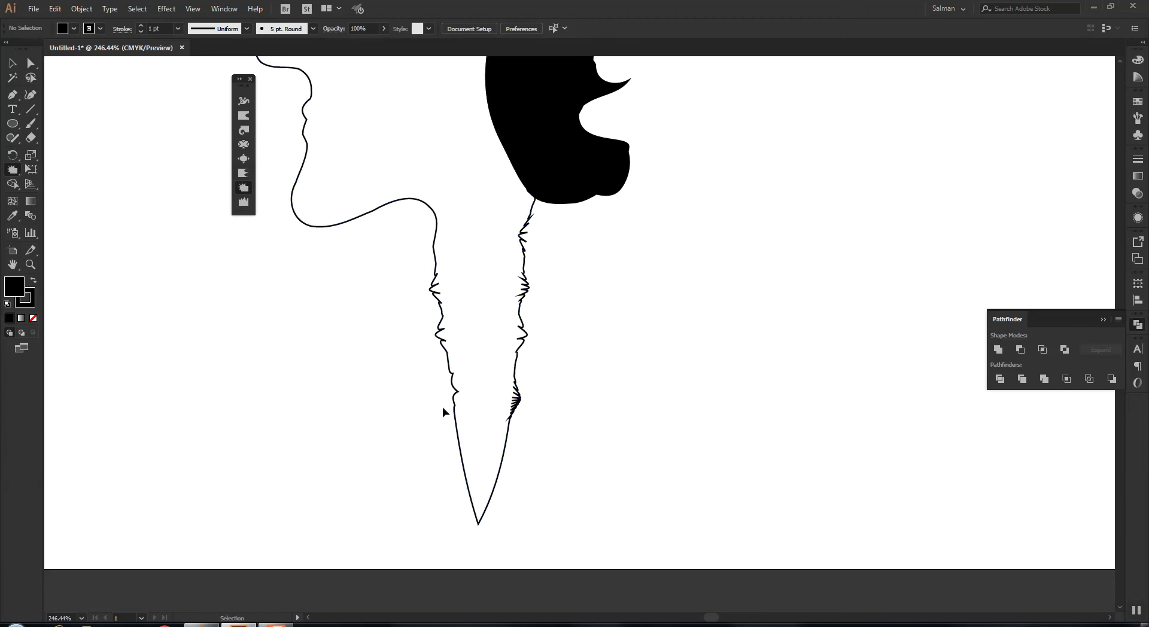
pyautogui.moveTo(445, 392); pyautogui.dragTo(446, 391)
pyautogui.moveTo(513, 468); pyautogui.dragTo(512, 455)
# Undo all the Scallop and Crystallize distortions on both lines of the neck.
pyautogui.hotkey('ctrl', 'z')
pyautogui.hotkey('ctrl', 'z')
pyautogui.hotkey('ctrl', 'z')
pyautogui.hotkey('ctrl', 'z')
pyautogui.hotkey('ctrl', 'z')
pyautogui.hotkey('ctrl', 'z')
pyautogui.hotkey('ctrl', 'z')
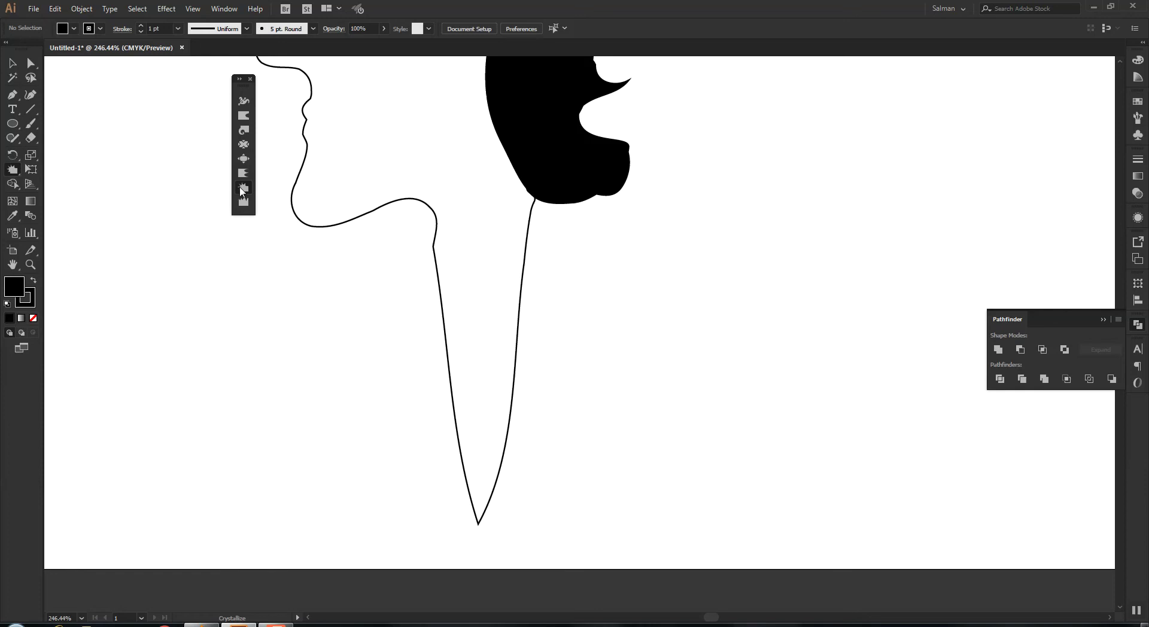
# Set the Crystallize tool's Complexity to 2.
pyautogui.doubleClick(242, 188)
pyautogui.click(536, 306)
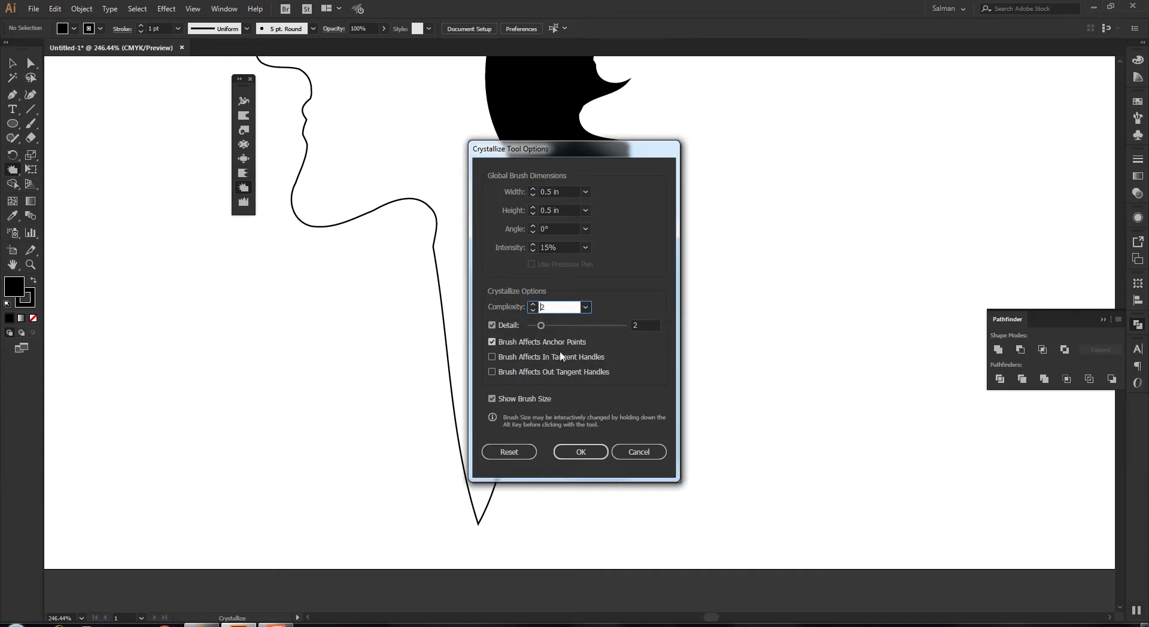
pyautogui.click(579, 452)
# Try the Crystallize tool with the new Complexity on both lower neck lines, and undo the strokes.
pyautogui.moveTo(472, 403); pyautogui.dragTo(418, 396)
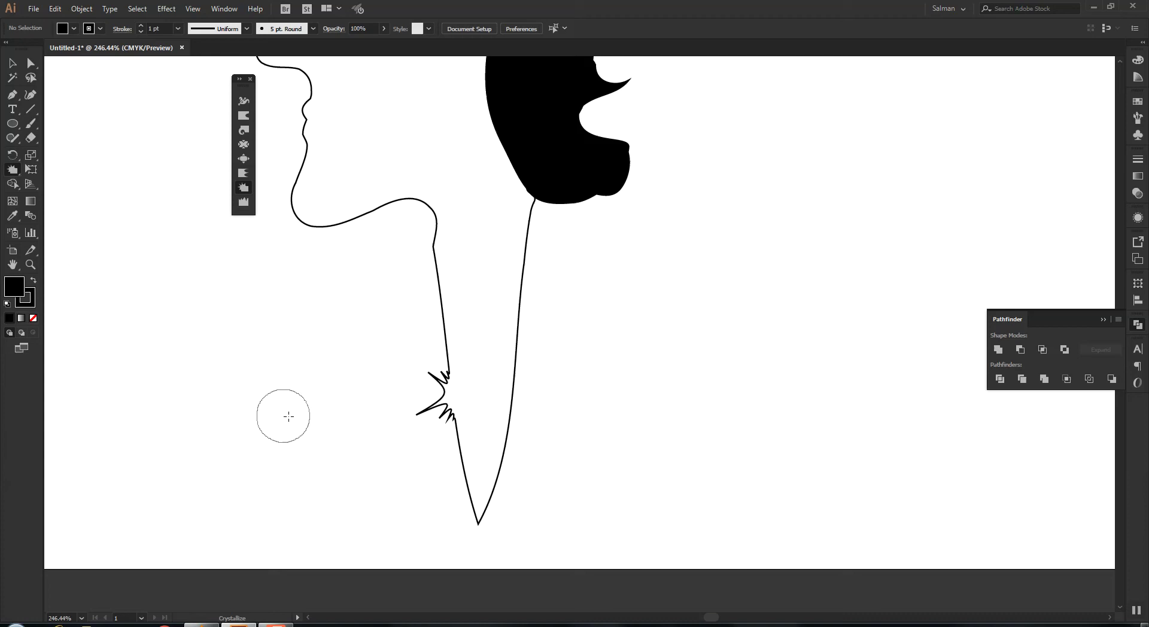
pyautogui.moveTo(528, 403); pyautogui.dragTo(472, 392)
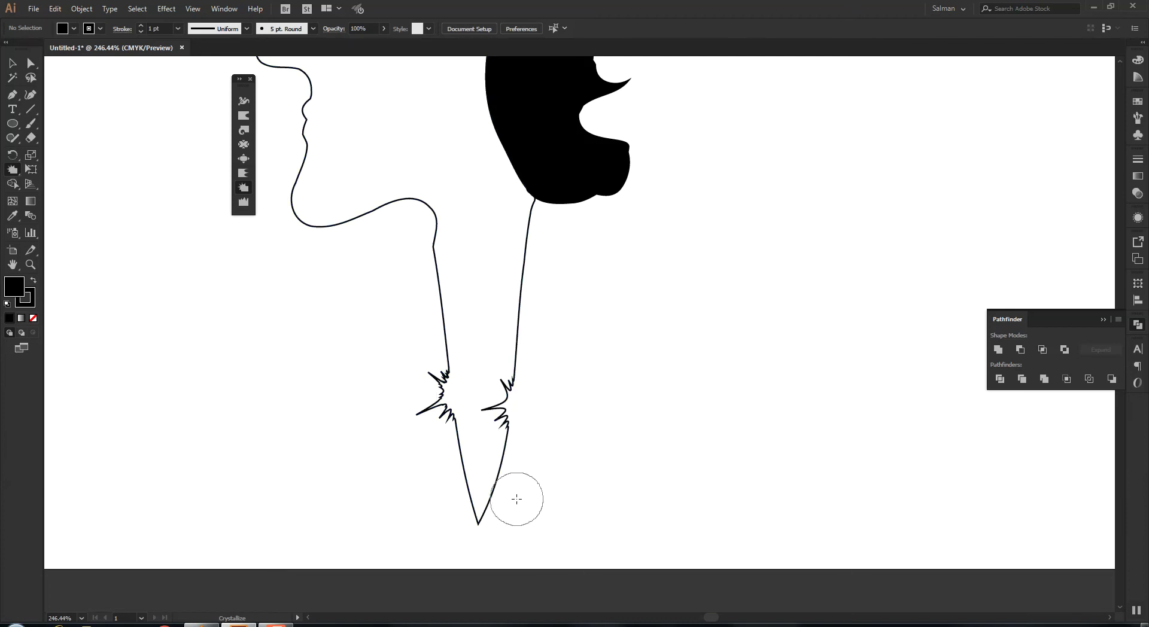
pyautogui.hotkey('ctrl', 'z')
pyautogui.hotkey('ctrl', 'z')
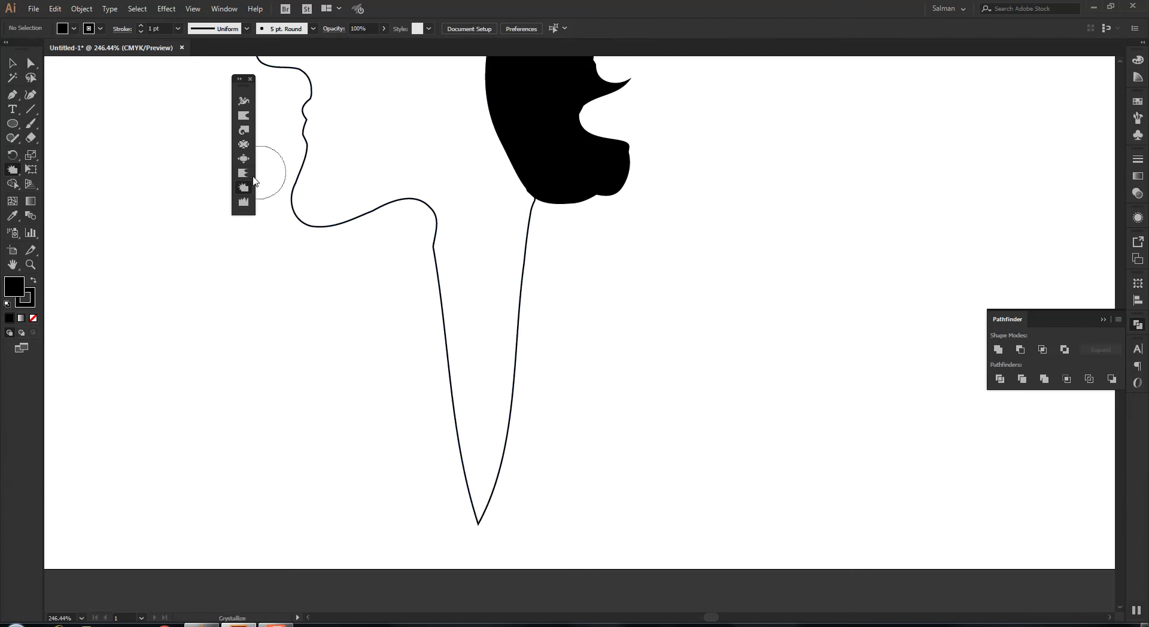
# Set the Crystallize tool's Detail to 3.
pyautogui.doubleClick(243, 189)
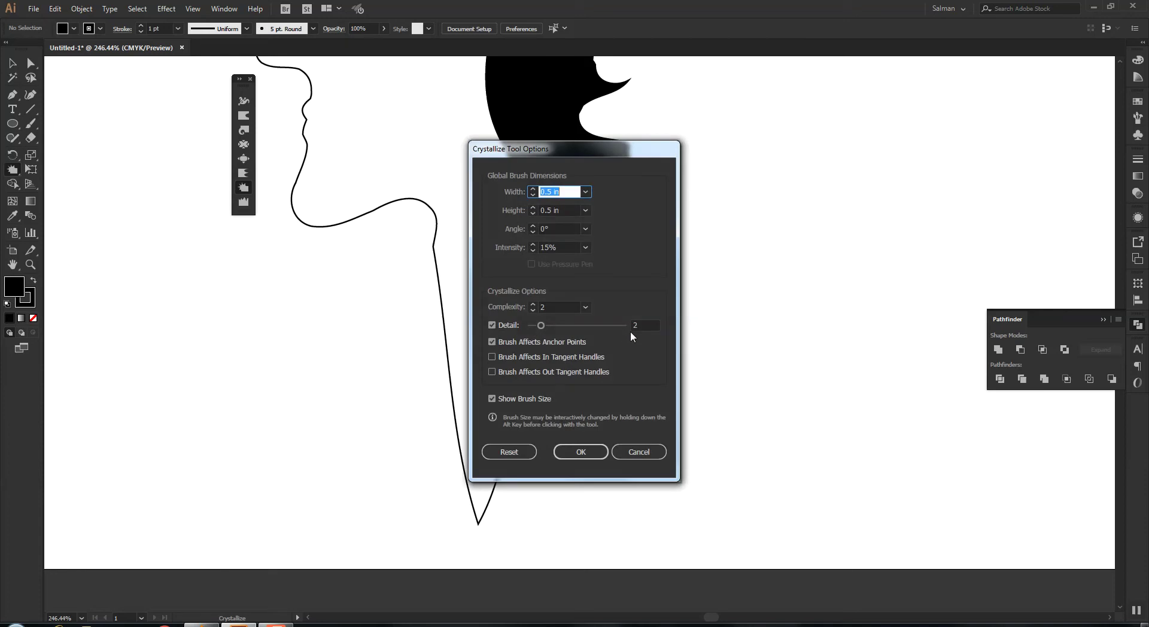
pyautogui.click(635, 326)
pyautogui.write('3')
pyautogui.press('Return')
# Try the Crystallize tool with the new Detail on both lower neck lines, and undo the strokes.
pyautogui.moveTo(495, 303); pyautogui.dragTo(578, 316)
pyautogui.moveTo(543, 382)
pyautogui.mouseDown()
pyautogui.moveTo(377, 377)
pyautogui.moveTo(465, 375)
pyautogui.moveTo(441, 382)
pyautogui.moveTo(531, 397)
pyautogui.moveTo(437, 440)
pyautogui.mouseUp()
pyautogui.moveTo(475, 329)
pyautogui.mouseDown()
pyautogui.moveTo(463, 308)
pyautogui.moveTo(404, 314)
pyautogui.mouseUp()
pyautogui.moveTo(476, 434)
pyautogui.mouseDown()
pyautogui.moveTo(510, 486)
pyautogui.moveTo(545, 518)
pyautogui.mouseUp()
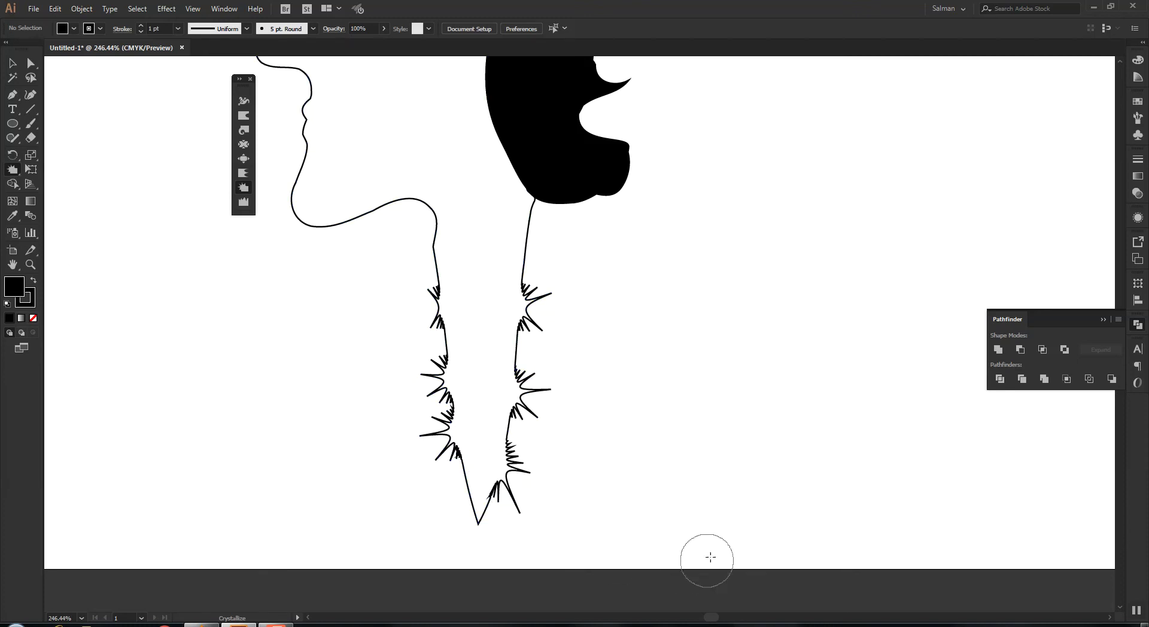
pyautogui.hotkey('ctrl', 'z')
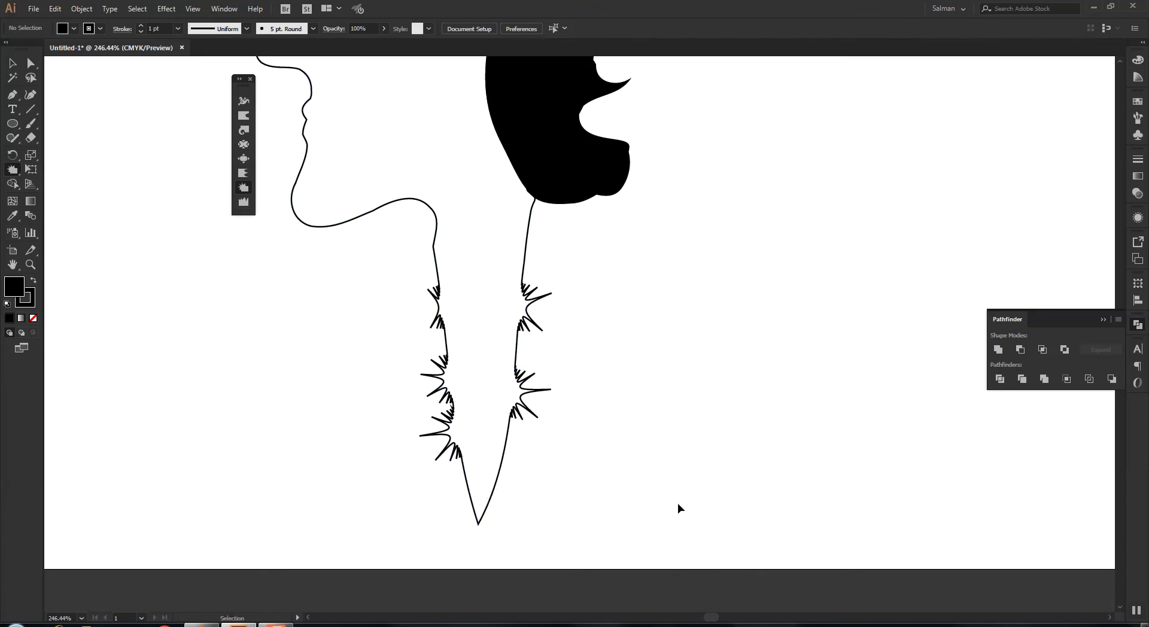
pyautogui.hotkey('ctrl', 'z')
pyautogui.hotkey('ctrl', 'z')
pyautogui.hotkey('ctrl', 'z')
pyautogui.hotkey('ctrl', 'z')
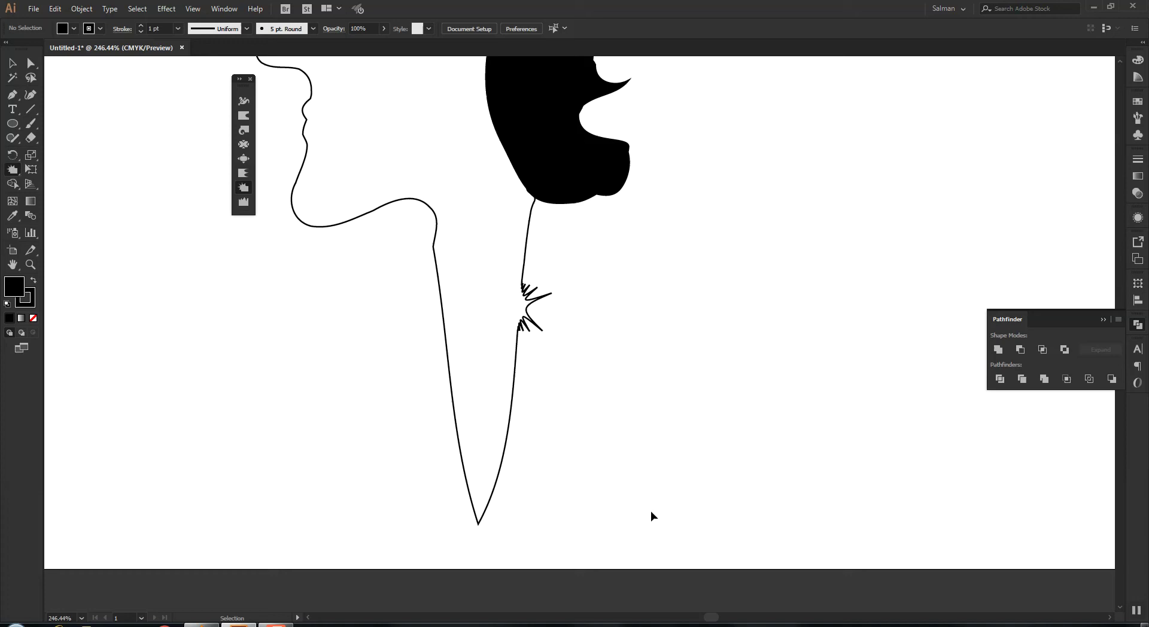
# Move the whole head, face and hair together, off the artboard to its left side.
pyautogui.scroll(3, 648, 510)
pyautogui.hscroll(5, 648, 510)
pyautogui.hotkey('ctrl', '1')
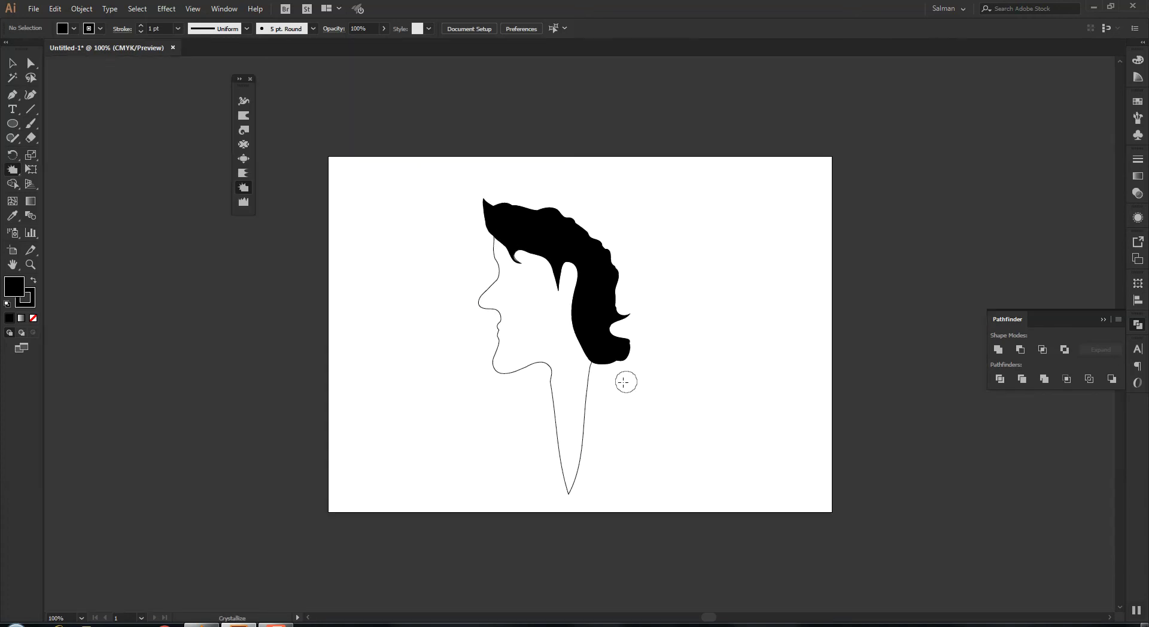
pyautogui.press('v')
pyautogui.moveTo(400, 186); pyautogui.dragTo(646, 418)
pyautogui.moveTo(578, 285); pyautogui.dragTo(182, 349)
pyautogui.moveTo(12, 131); pyautogui.dragTo(66, 139)
pyautogui.moveTo(328, 402); pyautogui.dragTo(756, 497)
pyautogui.hotkey('ctrl', 'z')
# Draw a rectangle about 11.69 by 2.83 in across the artboard's lower part, with a black fill and no stroke.
pyautogui.moveTo(12, 127); pyautogui.dragTo(47, 122)
pyautogui.moveTo(328, 390); pyautogui.dragTo(832, 511)
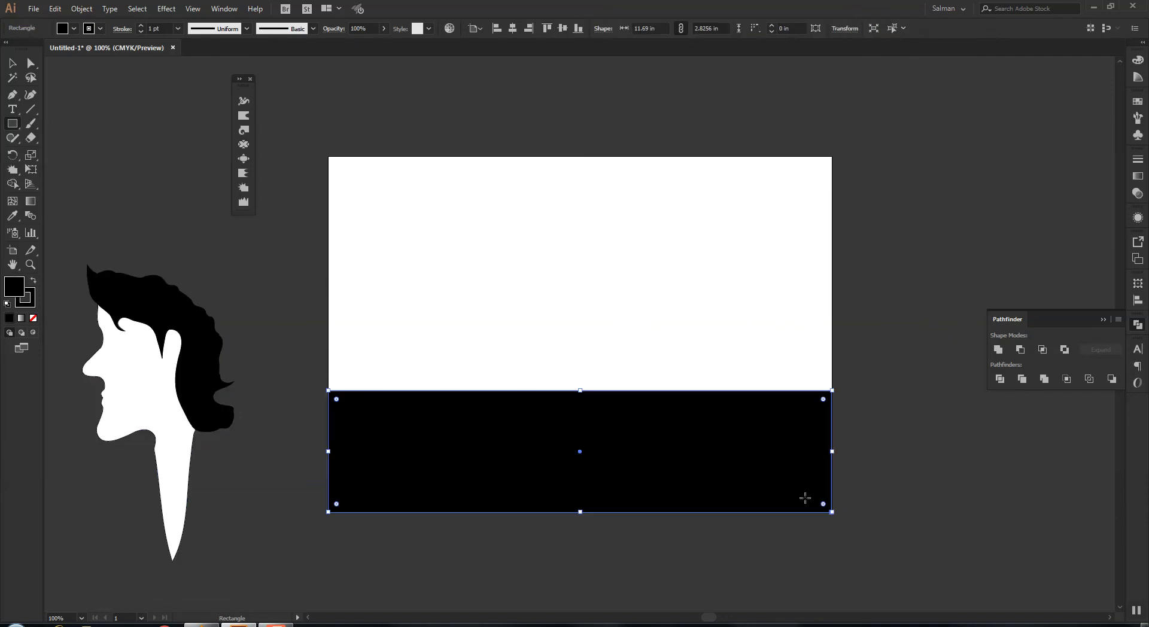
pyautogui.click(34, 318)
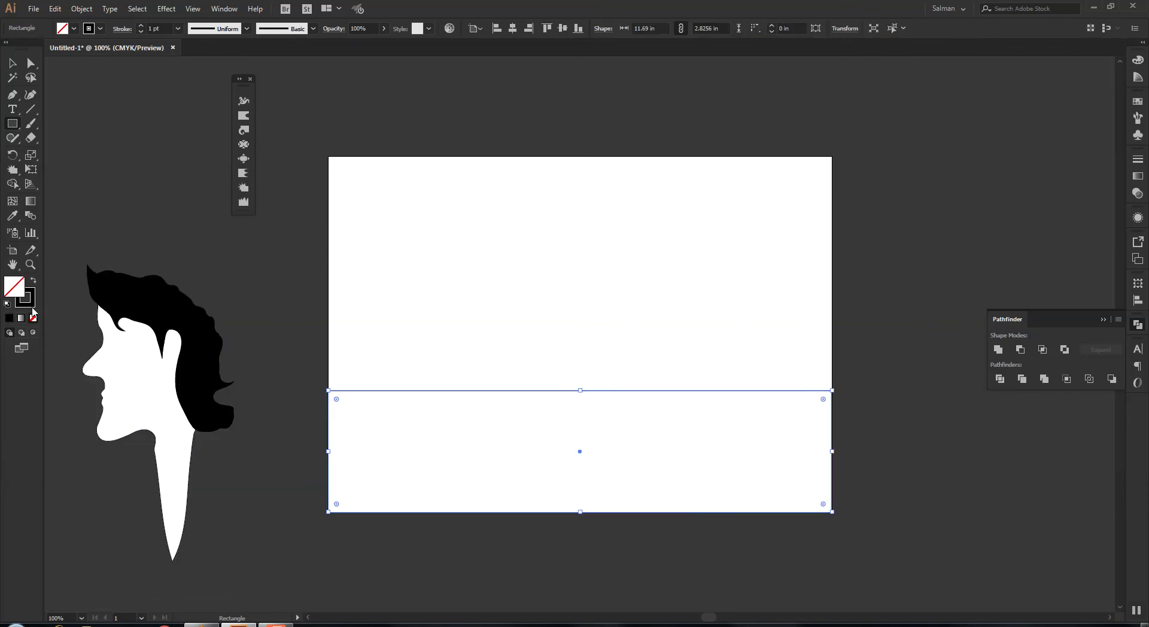
pyautogui.press(',')
pyautogui.click(34, 319)
pyautogui.press('x')
# Set the Warp tool's brush width and height to 2 in.
pyautogui.doubleClick(243, 117)
pyautogui.write('2')
pyautogui.press('Tab')
pyautogui.write('2')
pyautogui.press('Tab')
pyautogui.press('Tab')
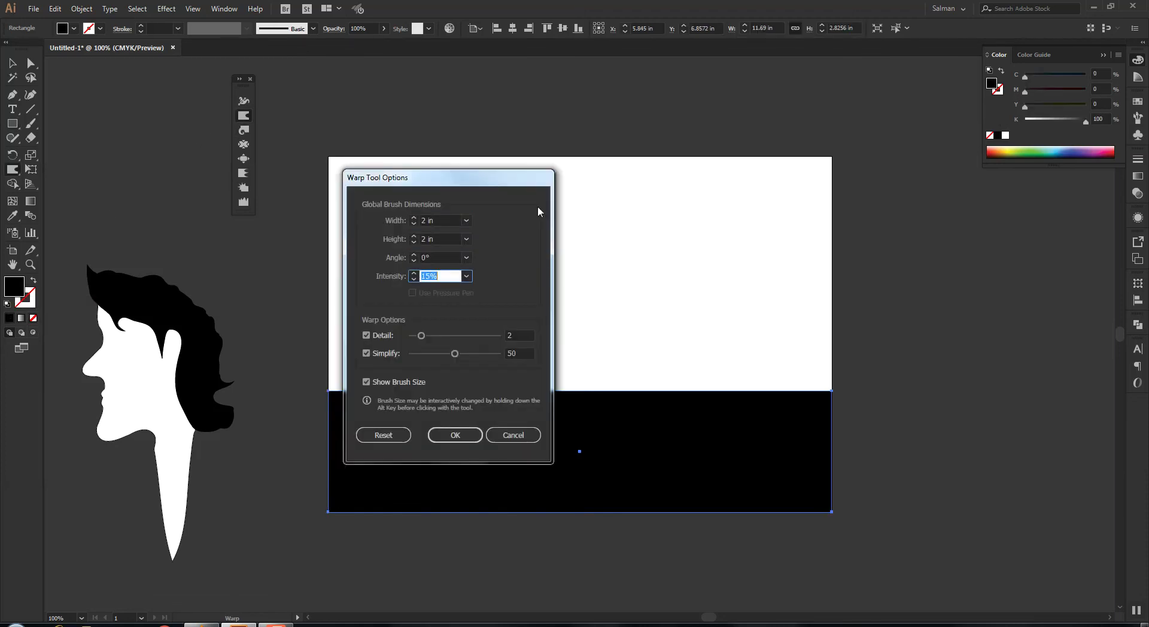
pyautogui.press('Return')
# Warp the black rectangle's upper edge into a hilly ridge with a tall peak at the left and a lower one at the right.
pyautogui.moveTo(448, 397); pyautogui.dragTo(437, 360)
pyautogui.moveTo(416, 421)
pyautogui.mouseDown()
pyautogui.moveTo(415, 339)
pyautogui.moveTo(431, 379)
pyautogui.moveTo(443, 382)
pyautogui.moveTo(457, 343)
pyautogui.moveTo(482, 389)
pyautogui.moveTo(503, 392)
pyautogui.moveTo(551, 374)
pyautogui.moveTo(590, 372)
pyautogui.moveTo(618, 389)
pyautogui.moveTo(641, 372)
pyautogui.moveTo(682, 376)
pyautogui.mouseUp()
pyautogui.moveTo(442, 298)
pyautogui.mouseDown()
pyautogui.moveTo(409, 368)
pyautogui.moveTo(399, 365)
pyautogui.moveTo(396, 390)
pyautogui.moveTo(375, 374)
pyautogui.mouseUp()
pyautogui.moveTo(634, 405)
pyautogui.mouseDown()
pyautogui.moveTo(734, 355)
pyautogui.moveTo(727, 371)
pyautogui.moveTo(721, 359)
pyautogui.moveTo(781, 402)
pyautogui.moveTo(796, 398)
pyautogui.moveTo(784, 375)
pyautogui.mouseUp()
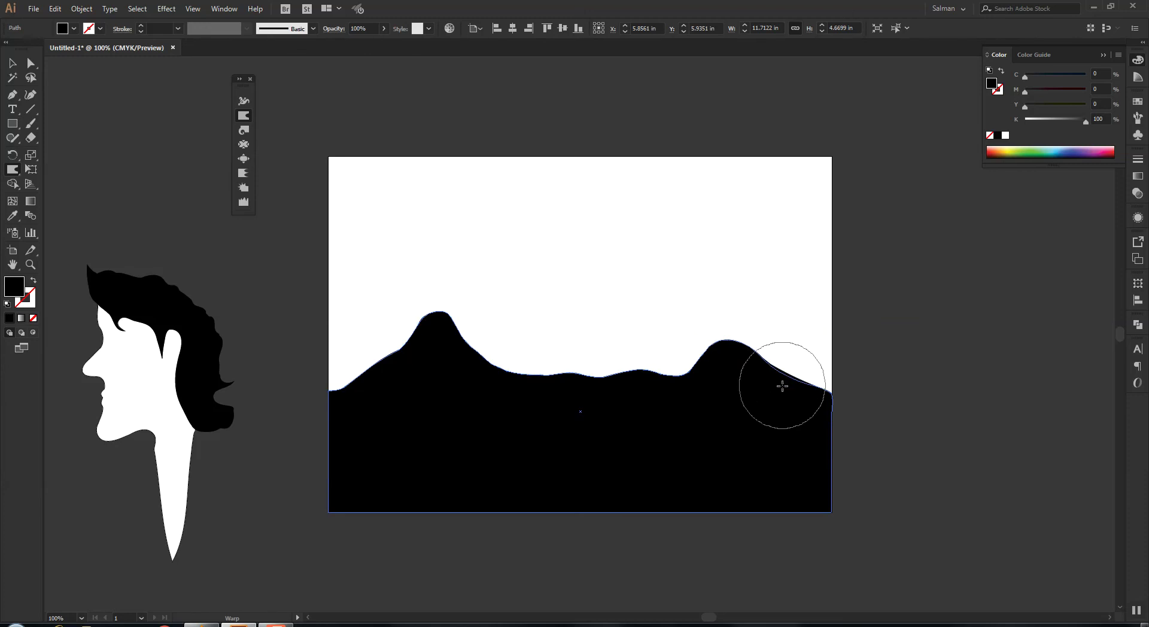
pyautogui.moveTo(778, 391)
pyautogui.mouseDown()
pyautogui.moveTo(724, 333)
pyautogui.moveTo(731, 326)
pyautogui.moveTo(792, 367)
pyautogui.mouseUp()
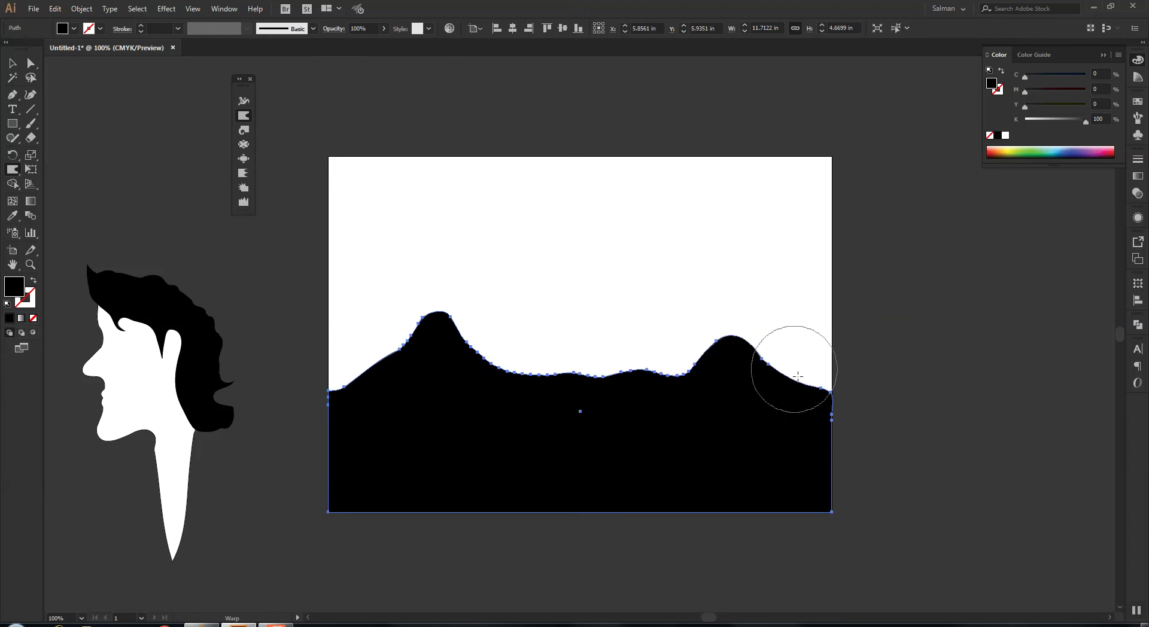
# Raise the black hills shape, and pull its bottom anchor points back to the artboard's bottom edge.
pyautogui.click(13, 64)
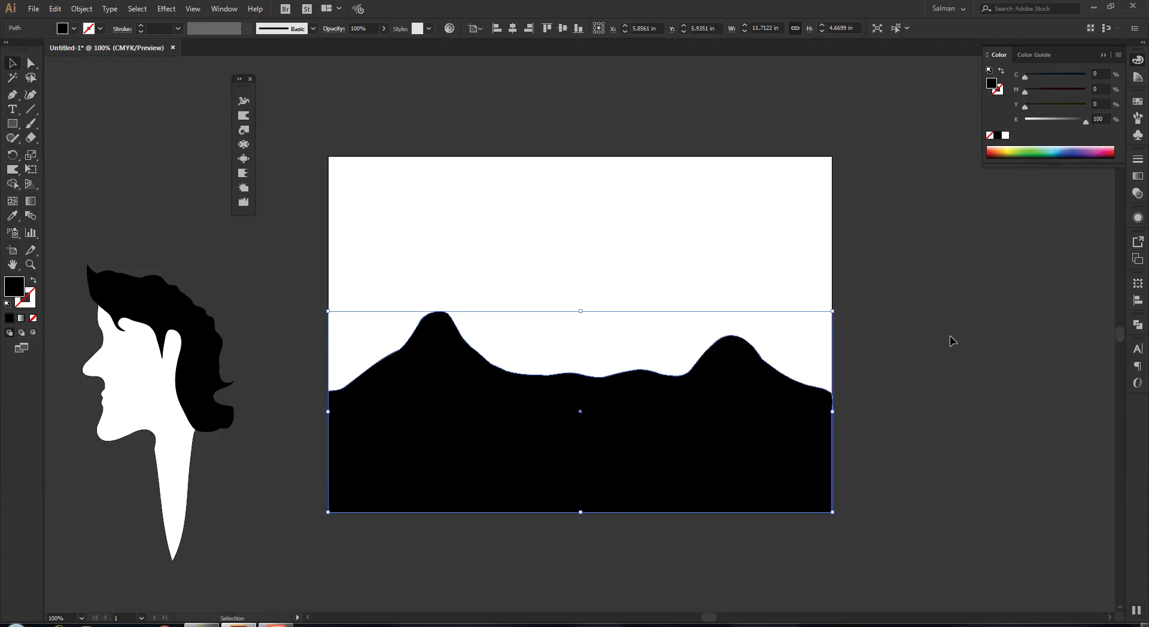
pyautogui.moveTo(608, 407); pyautogui.dragTo(608, 360)
pyautogui.press('a')
pyautogui.moveTo(286, 415); pyautogui.dragTo(868, 530)
pyautogui.moveTo(831, 512); pyautogui.dragTo(830, 510)
# Duplicate the black hills slightly lower, and align the copy's bottom anchor points with the artboard's bottom edge.
pyautogui.press('v')
pyautogui.press('a')
pyautogui.press('v')
pyautogui.moveTo(616, 428); pyautogui.dragTo(618, 456)
pyautogui.press('a')
pyautogui.moveTo(274, 542); pyautogui.dragTo(833, 514)
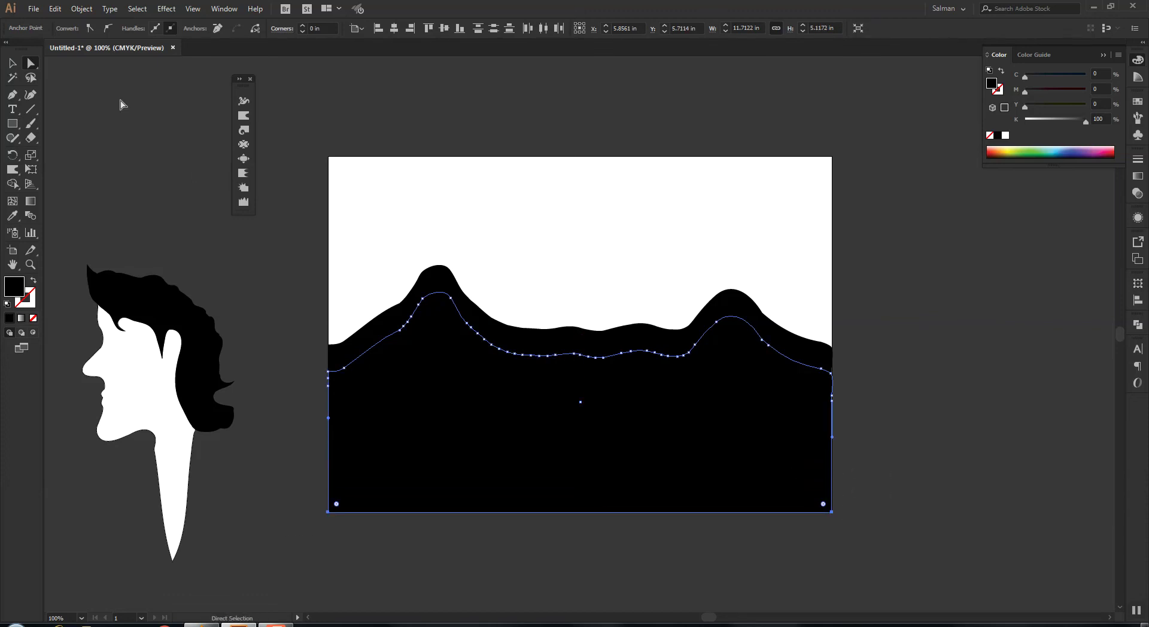
# Warp the front copy's ridge to add a tall central peak and reshape its right-hand hill.
pyautogui.click(243, 116)
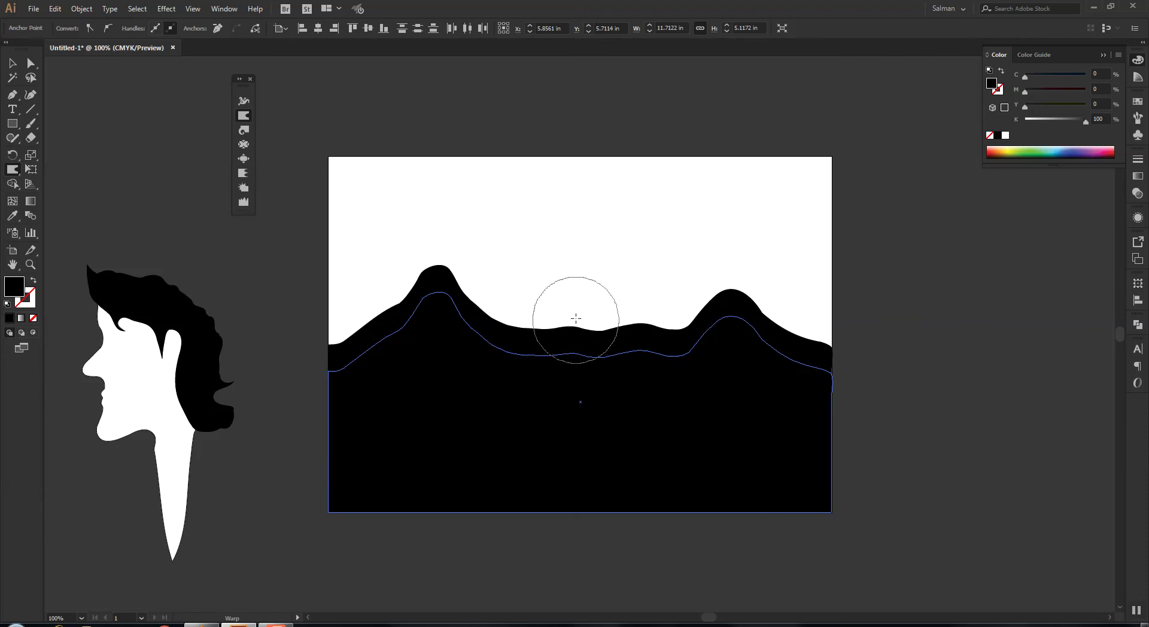
pyautogui.press('v')
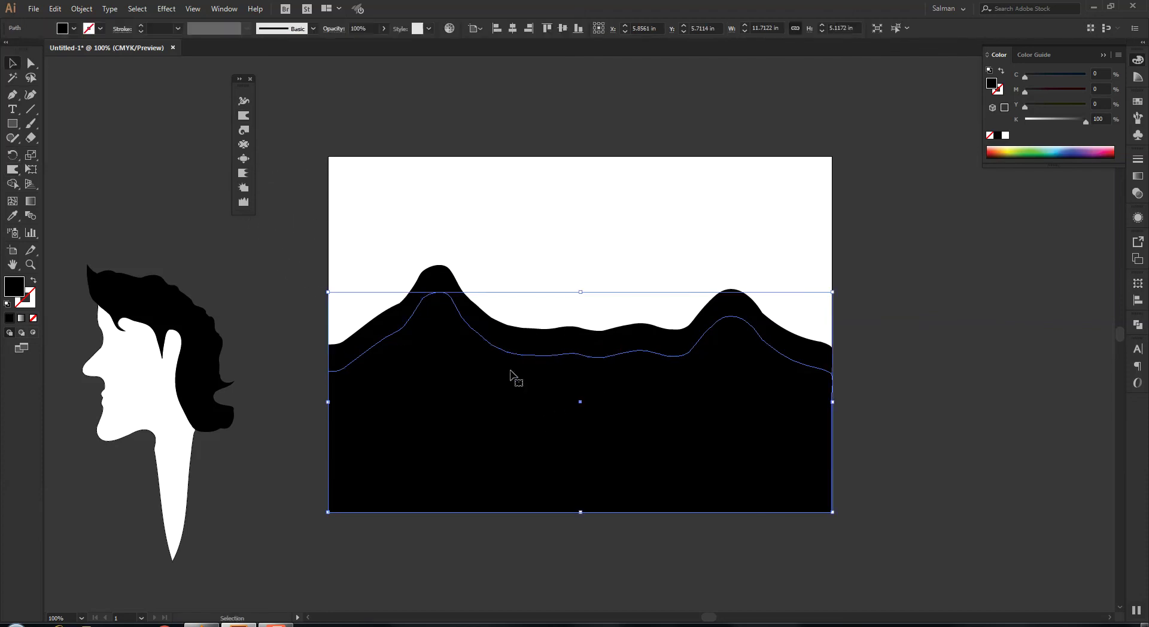
pyautogui.click(244, 116)
pyautogui.moveTo(487, 367)
pyautogui.mouseDown()
pyautogui.moveTo(526, 351)
pyautogui.moveTo(586, 355)
pyautogui.moveTo(621, 332)
pyautogui.moveTo(582, 344)
pyautogui.moveTo(580, 307)
pyautogui.moveTo(590, 328)
pyautogui.moveTo(643, 326)
pyautogui.moveTo(649, 361)
pyautogui.mouseUp()
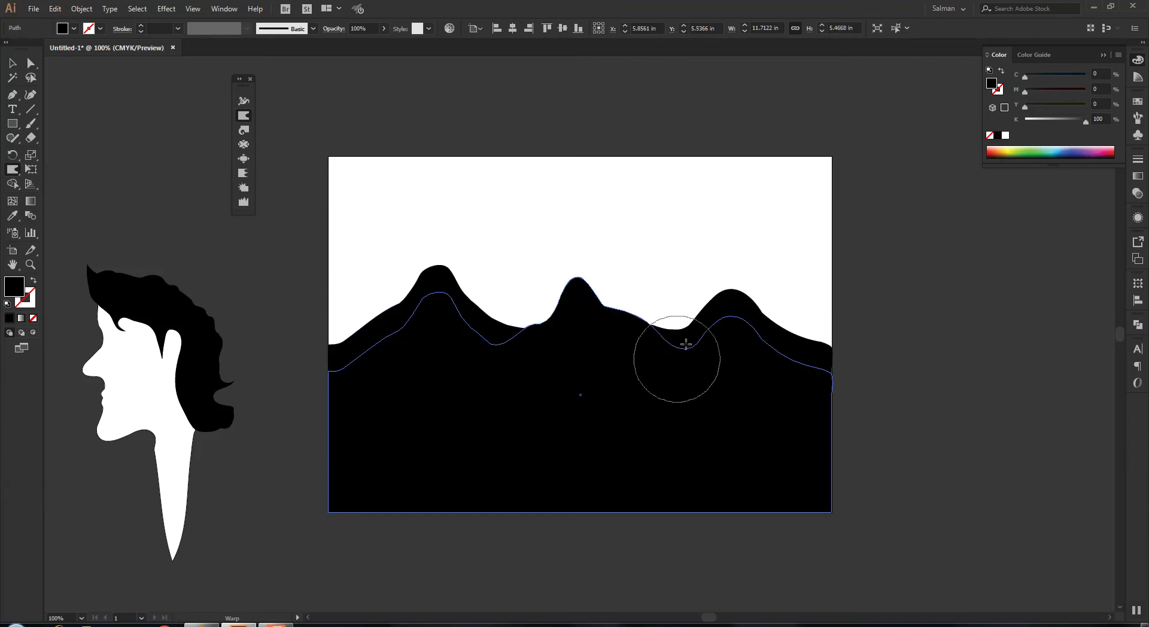
pyautogui.moveTo(707, 340)
pyautogui.mouseDown()
pyautogui.moveTo(762, 326)
pyautogui.moveTo(798, 370)
pyautogui.moveTo(811, 358)
pyautogui.moveTo(833, 384)
pyautogui.moveTo(825, 408)
pyautogui.moveTo(796, 407)
pyautogui.mouseUp()
pyautogui.moveTo(703, 376)
pyautogui.mouseDown()
pyautogui.moveTo(743, 323)
pyautogui.moveTo(748, 287)
pyautogui.moveTo(742, 270)
pyautogui.moveTo(739, 305)
pyautogui.moveTo(734, 267)
pyautogui.moveTo(709, 355)
pyautogui.moveTo(692, 332)
pyautogui.mouseUp()
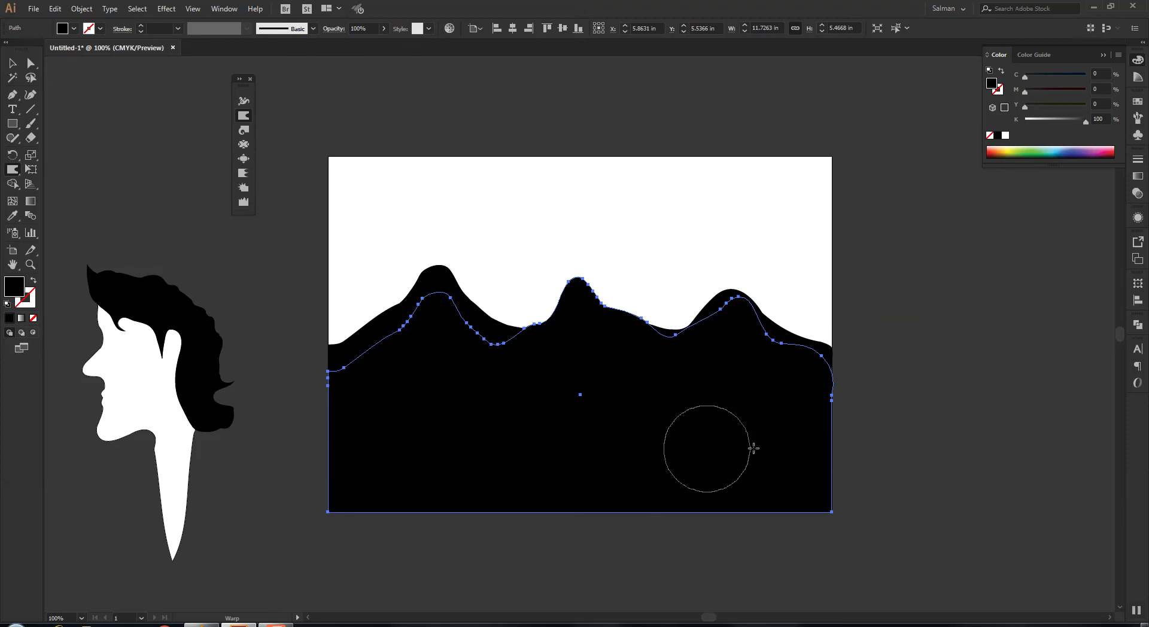
# Fill the front hills with C 10, M 25, Y 50 and K 50.
pyautogui.press('v')
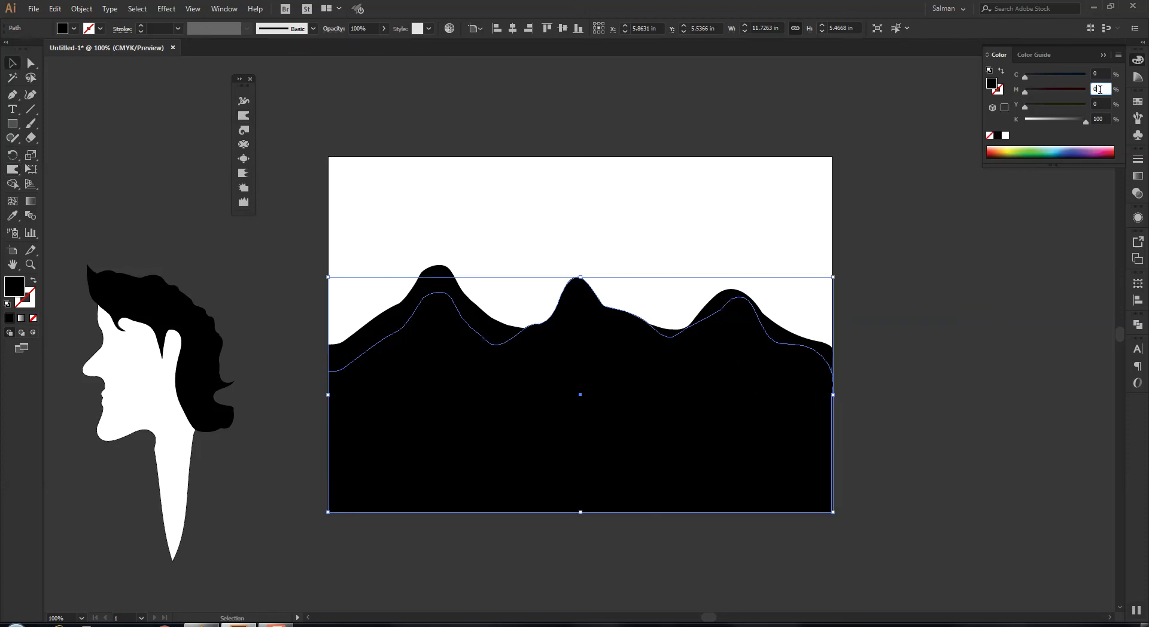
pyautogui.hotkey('shift', 'Tab')
pyautogui.write('10')
pyautogui.press('Tab')
pyautogui.write('25')
pyautogui.press('Tab')
pyautogui.write('50')
pyautogui.press('Tab')
pyautogui.write('50')
pyautogui.press('Tab')
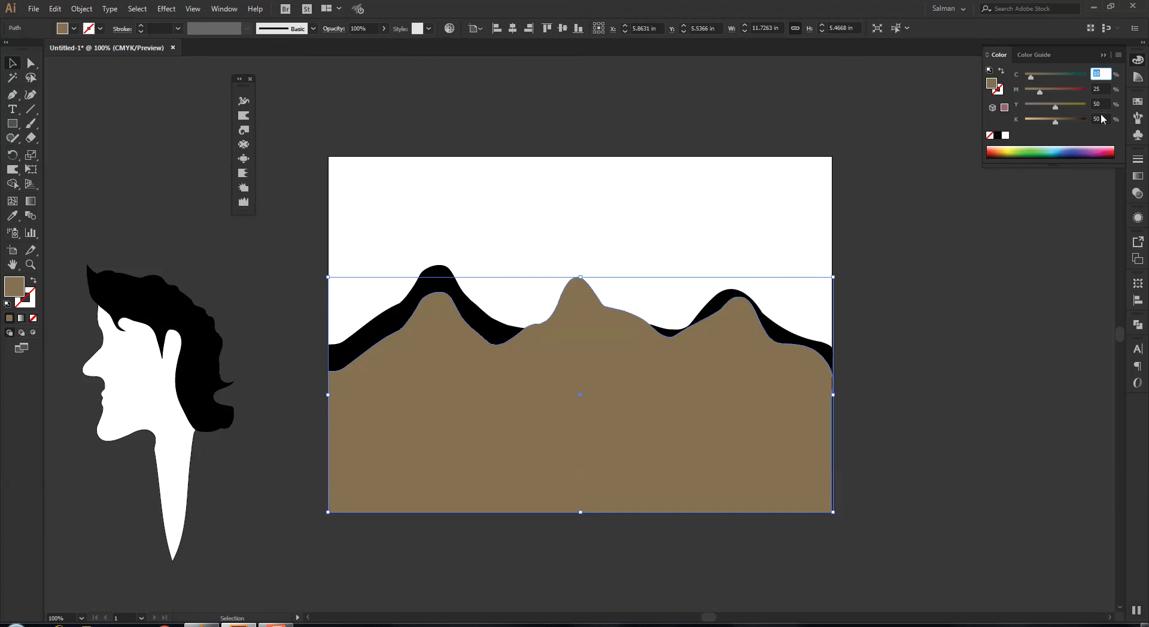
# Darken the front hills' fill by setting K to 75.
pyautogui.press('Tab')
pyautogui.press('Tab')
pyautogui.press('Tab')
pyautogui.write('75')
pyautogui.press('Tab')
pyautogui.press('Return')
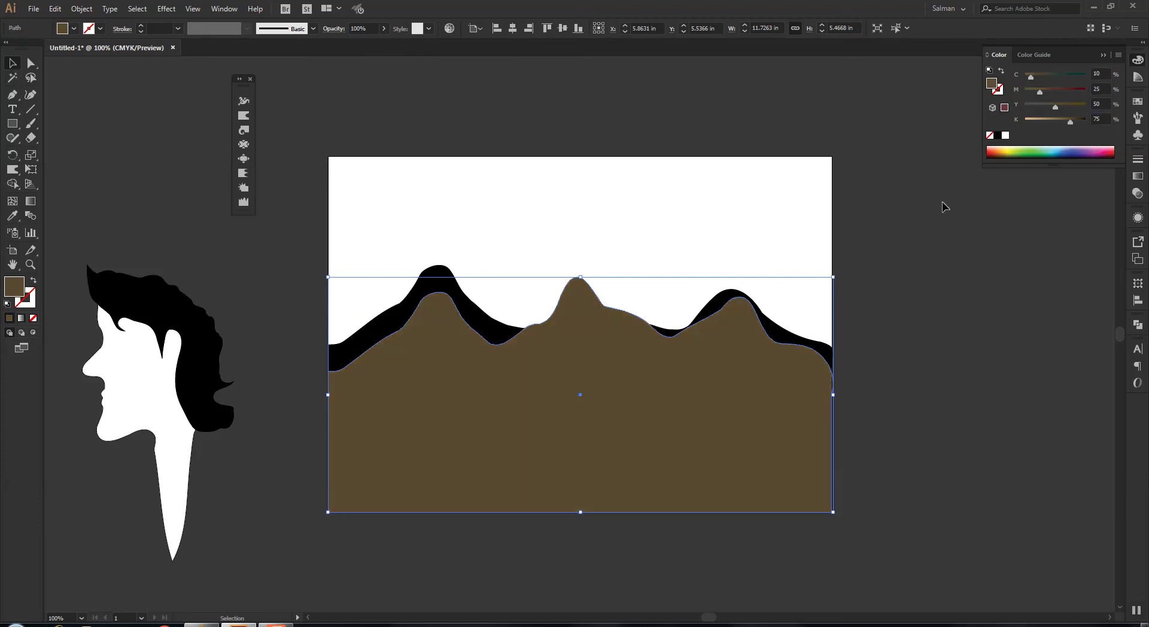
# Set the front hills' fill to M 50 and Y 75, and deselect the shape.
pyautogui.click(1105, 87)
pyautogui.write('35')
pyautogui.press('Tab')
pyautogui.write('75')
pyautogui.press('Tab')
pyautogui.hotkey('shift', 'Tab')
pyautogui.hotkey('shift', 'Tab')
pyautogui.write('50')
pyautogui.press('Tab')
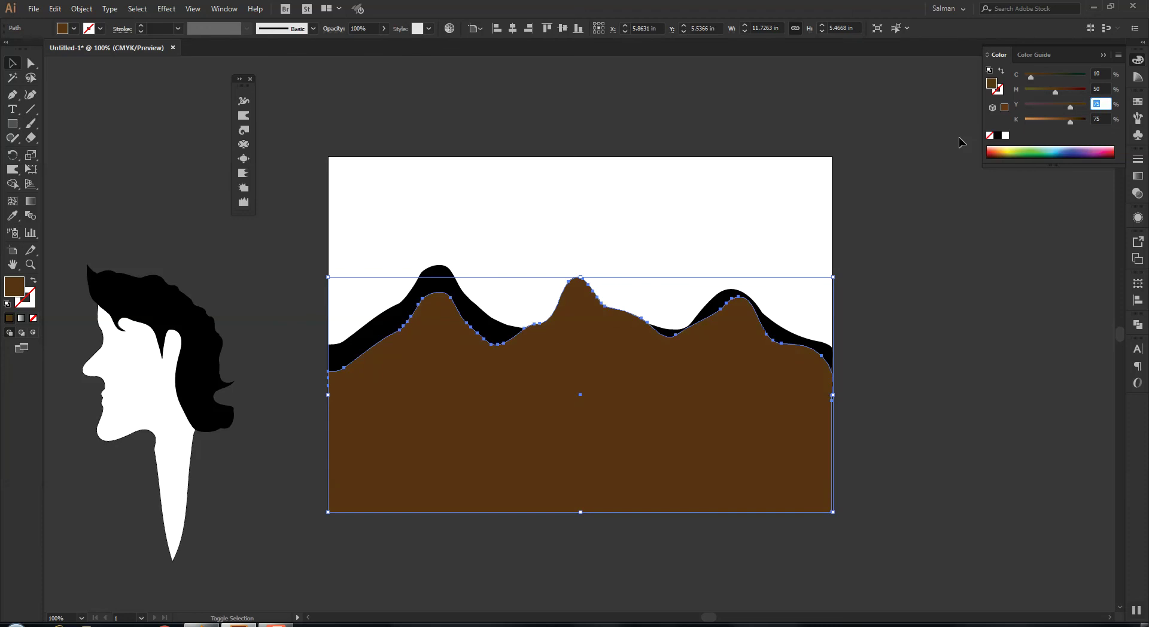
pyautogui.hotkey('shift', 'Tab')
pyautogui.hotkey('ctrl', 'shift', 'a')
# Draw a rectangle about 4.7 in wide in the front hills' brown on the empty canvas above the head.
pyautogui.click(505, 402)
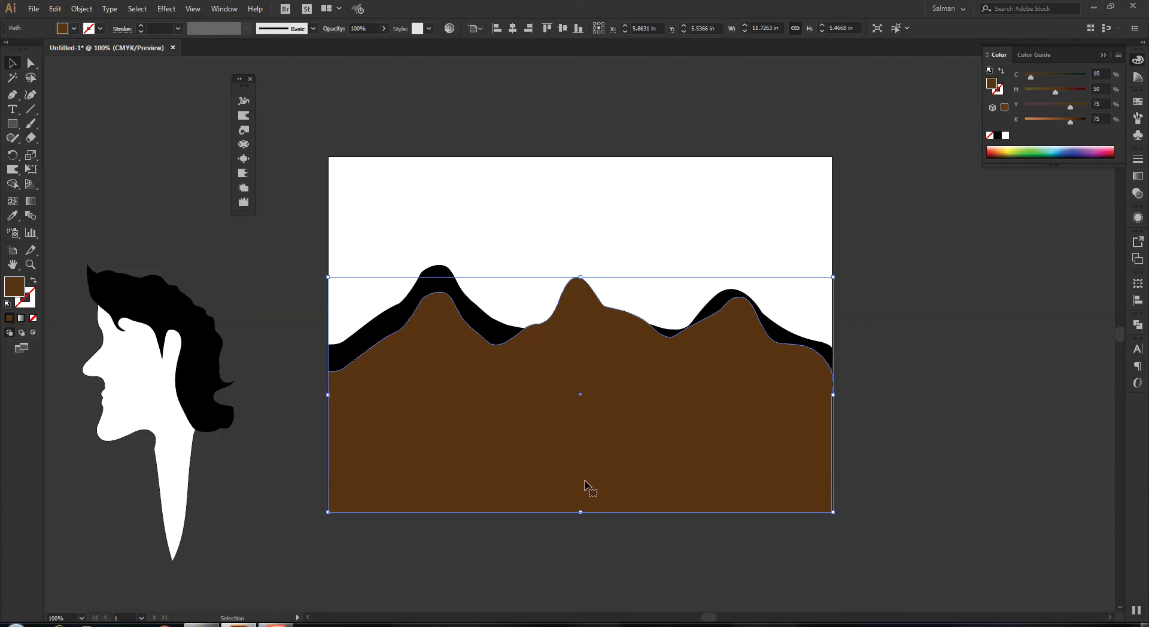
pyautogui.press('m')
pyautogui.moveTo(299, 257)
pyautogui.mouseDown()
pyautogui.moveTo(603, 300)
pyautogui.moveTo(632, 466)
pyautogui.mouseUp()
pyautogui.moveTo(365, 237); pyautogui.dragTo(567, 321)
# Roughen the brown rectangle's upper and lower edges with the Wrinkle tool, and move the shape up slightly.
pyautogui.click(243, 202)
pyautogui.moveTo(382, 321)
pyautogui.mouseDown()
pyautogui.moveTo(545, 336)
pyautogui.moveTo(394, 329)
pyautogui.moveTo(515, 326)
pyautogui.mouseUp()
pyautogui.moveTo(536, 272)
pyautogui.mouseDown()
pyautogui.moveTo(528, 246)
pyautogui.moveTo(376, 242)
pyautogui.moveTo(542, 246)
pyautogui.mouseUp()
pyautogui.moveTo(536, 340)
pyautogui.mouseDown()
pyautogui.moveTo(395, 333)
pyautogui.moveTo(546, 328)
pyautogui.moveTo(551, 282)
pyautogui.moveTo(514, 245)
pyautogui.moveTo(411, 251)
pyautogui.moveTo(528, 254)
pyautogui.moveTo(411, 257)
pyautogui.moveTo(533, 257)
pyautogui.moveTo(404, 264)
pyautogui.moveTo(530, 252)
pyautogui.mouseUp()
pyautogui.click(11, 65)
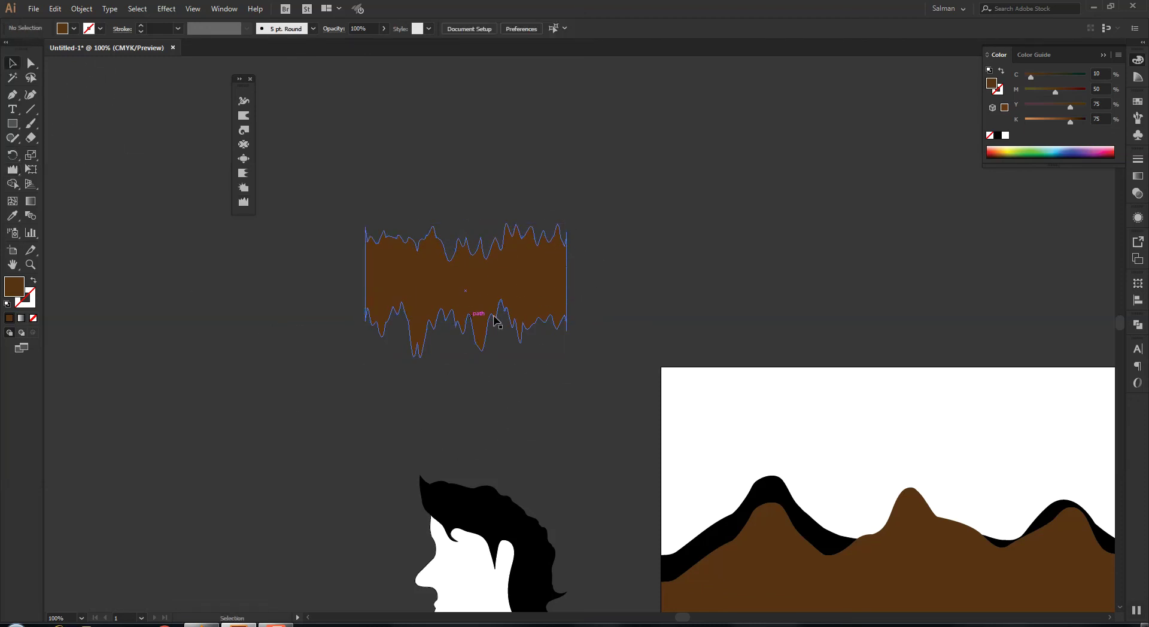
pyautogui.click(541, 297)
pyautogui.moveTo(434, 293); pyautogui.dragTo(437, 256)
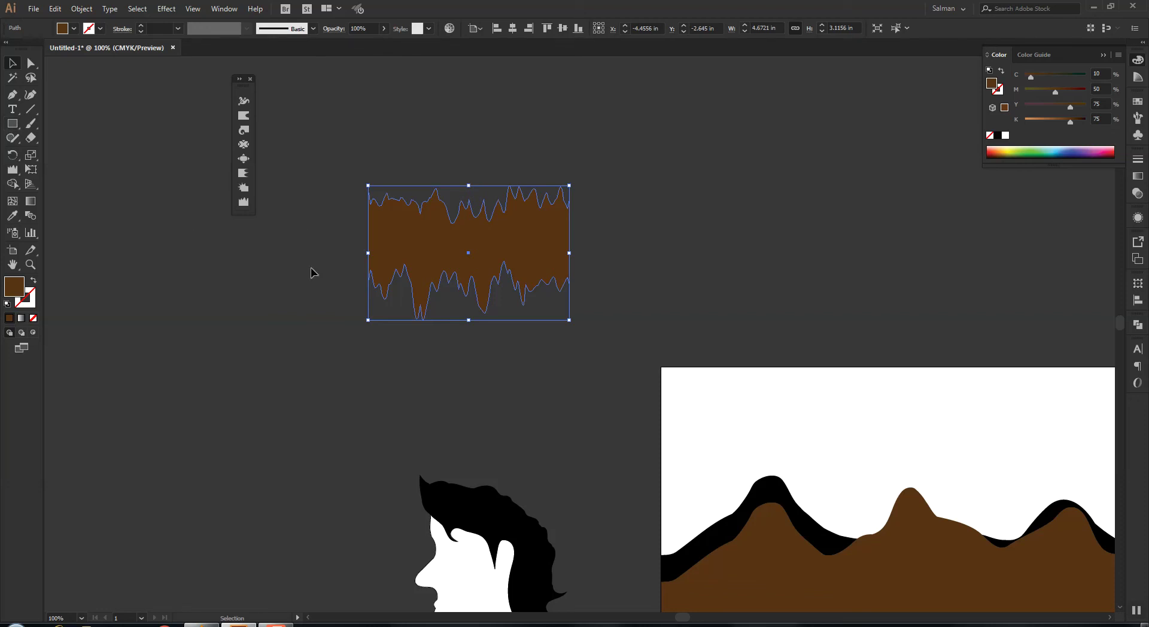
# Draw a vertical line about 8.24 in tall, repeat it evenly across about 1.78 in, and give the lines a brown stroke.
pyautogui.moveTo(305, 295); pyautogui.dragTo(641, 263)
pyautogui.click(31, 108)
pyautogui.moveTo(351, 142)
pyautogui.mouseDown()
pyautogui.moveTo(359, 490)
pyautogui.moveTo(341, 493)
pyautogui.mouseUp()
pyautogui.press('v')
pyautogui.moveTo(351, 381); pyautogui.dragTo(426, 399)
pyautogui.moveTo(242, 302); pyautogui.dragTo(541, 457)
pyautogui.hotkey('ctrl', 'alt', 'b')
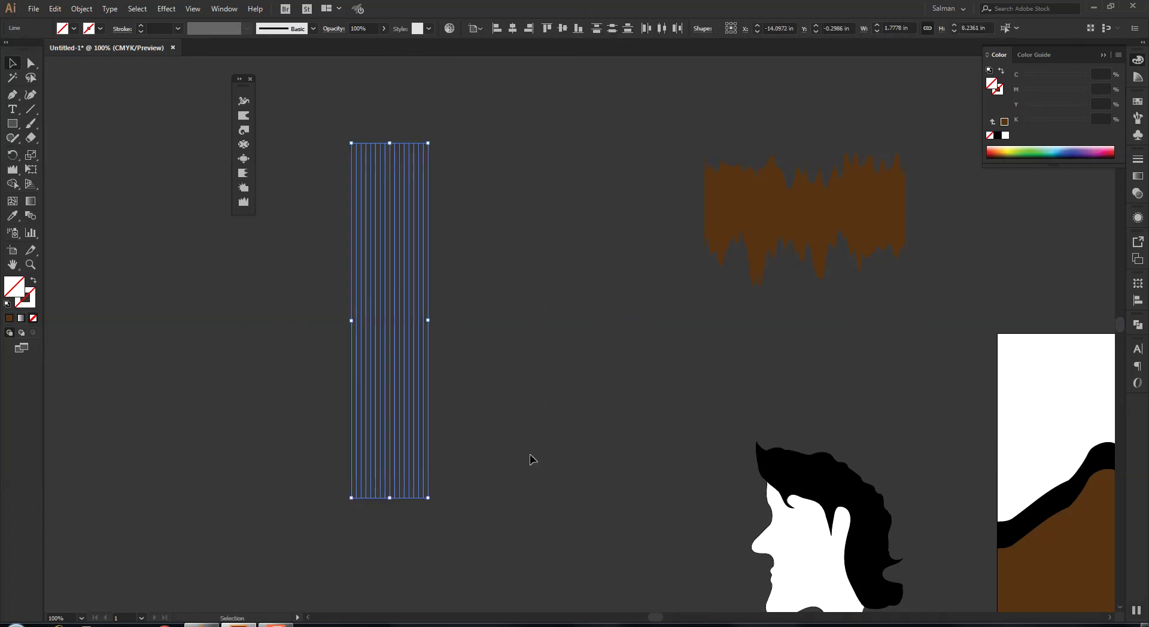
pyautogui.click(10, 319)
# Place a rectangle about 2.11 by 8.43 in behind the vertical lines, filled with the brown at K 50.
pyautogui.click(13, 124)
pyautogui.moveTo(345, 139)
pyautogui.mouseDown()
pyautogui.moveTo(428, 366)
pyautogui.moveTo(435, 503)
pyautogui.mouseUp()
pyautogui.click(34, 280)
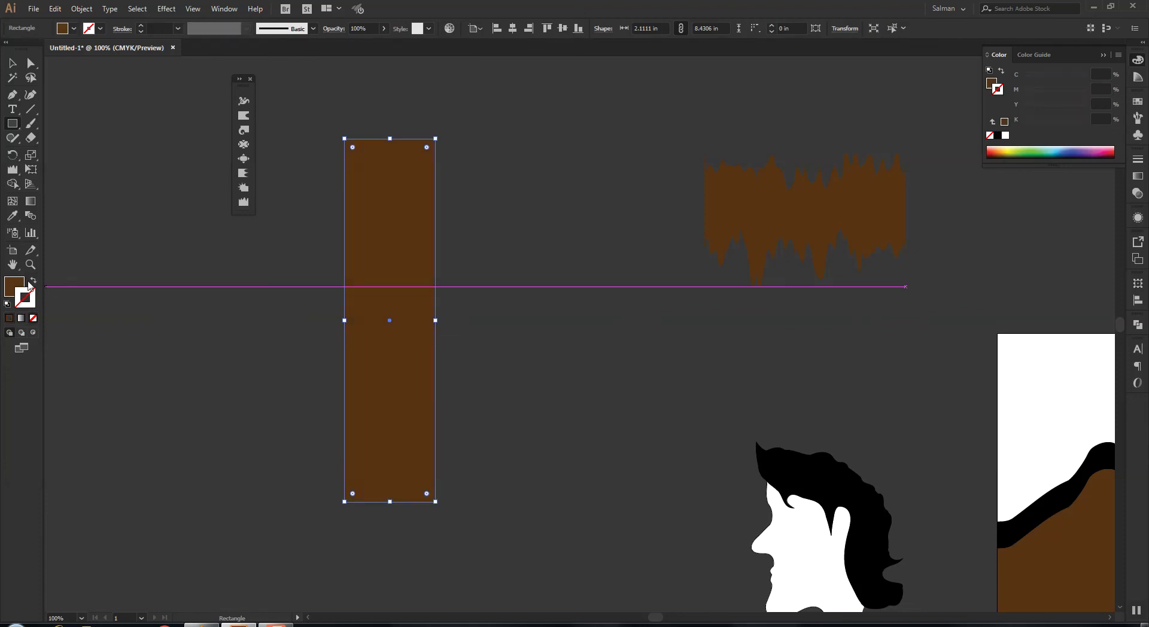
pyautogui.click(1096, 122)
pyautogui.write('50')
pyautogui.press('Return')
pyautogui.press('z')
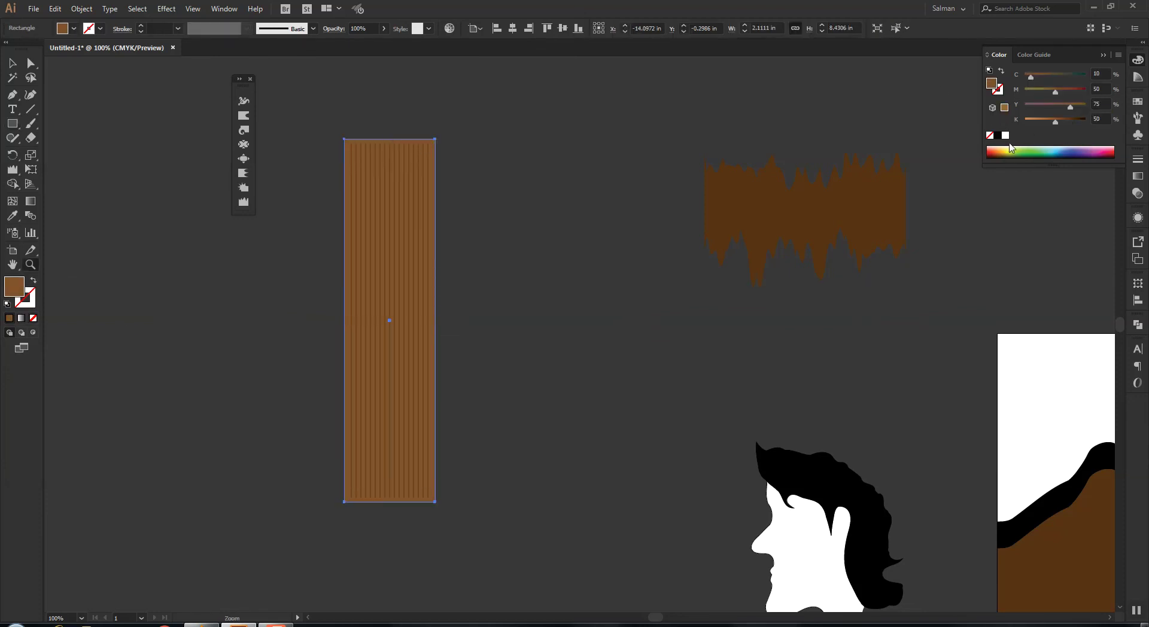
# Select all the vertical lines over the brown rectangle, and reduce the Twirl tool's brush size.
pyautogui.click(12, 63)
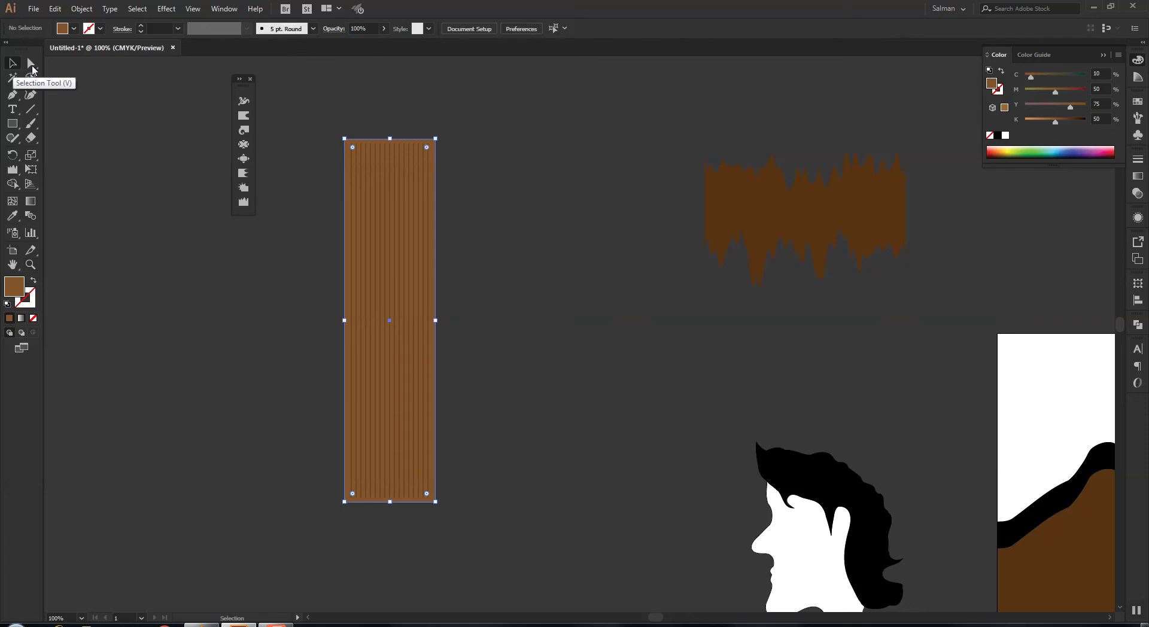
pyautogui.moveTo(340, 125); pyautogui.dragTo(519, 466)
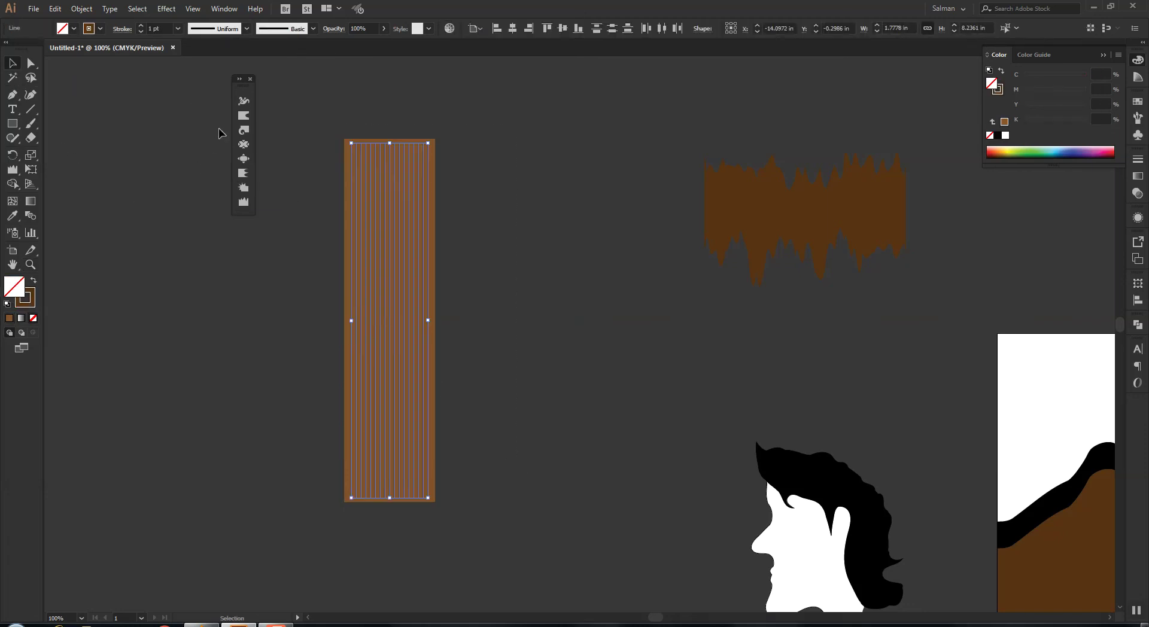
pyautogui.click(247, 132)
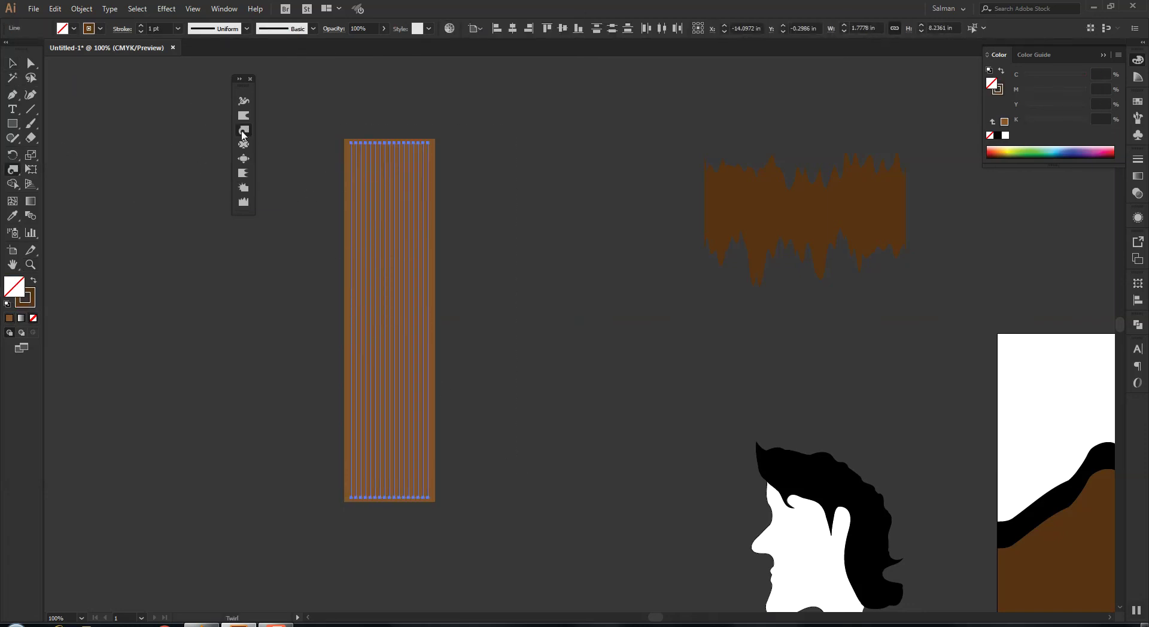
pyautogui.doubleClick(243, 132)
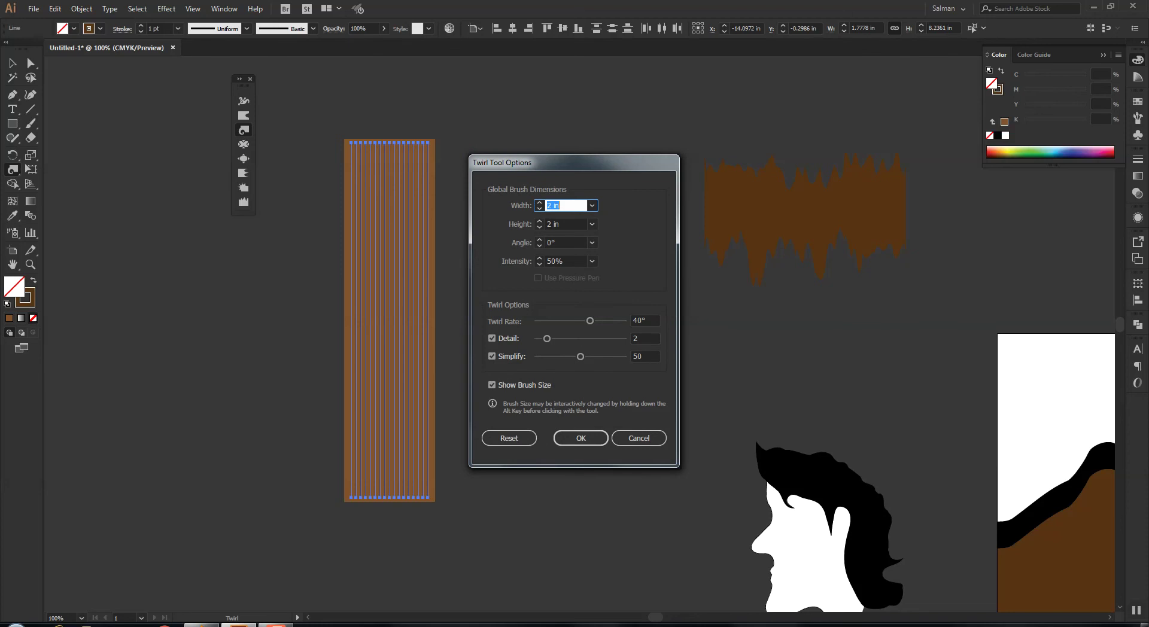
pyautogui.press('Return')
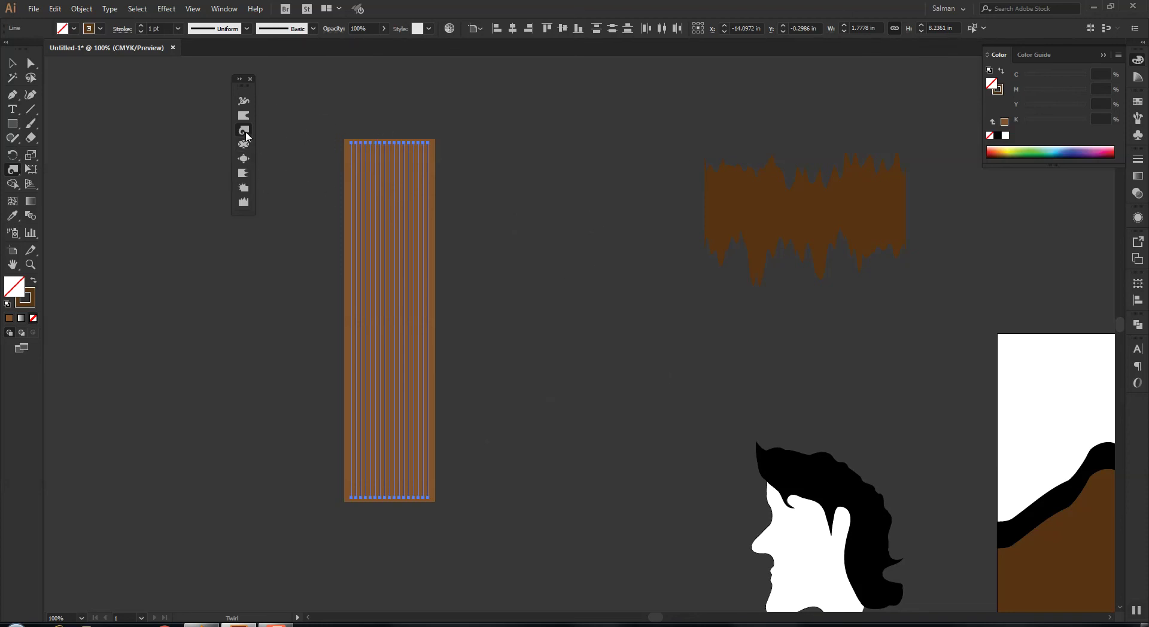
pyautogui.doubleClick(243, 131)
pyautogui.press('Return')
# Twirl the vertical lines into three wood-grain knots, one near the plank's upper end and two in its lower part.
pyautogui.moveTo(397, 185); pyautogui.dragTo(392, 185)
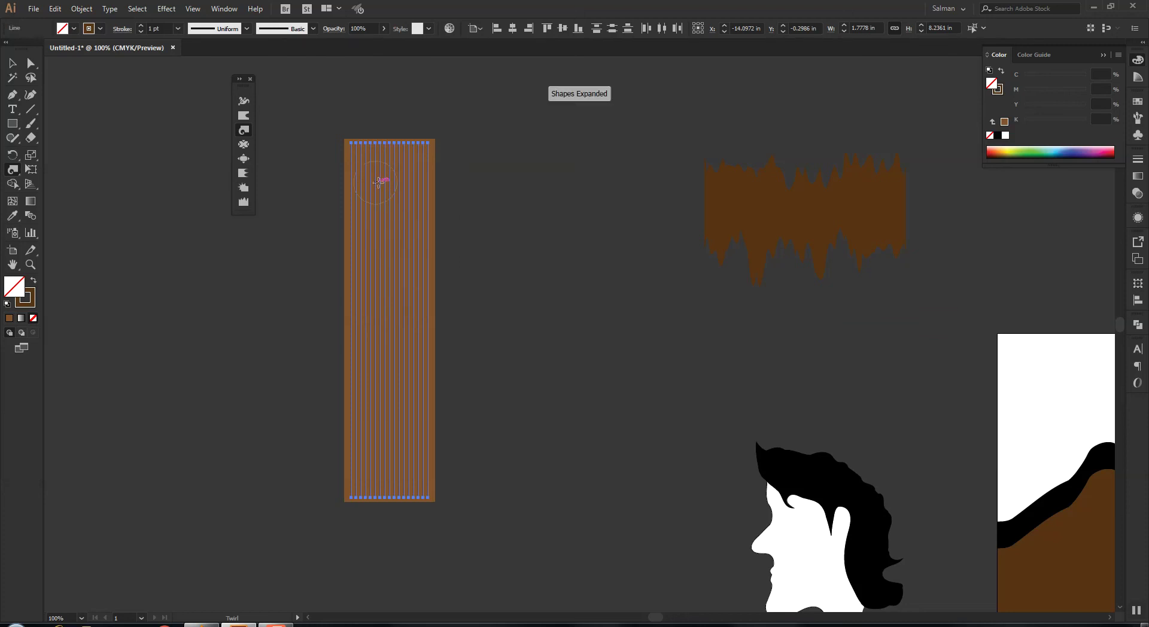
pyautogui.moveTo(389, 386); pyautogui.dragTo(403, 388)
pyautogui.moveTo(374, 459); pyautogui.dragTo(374, 458)
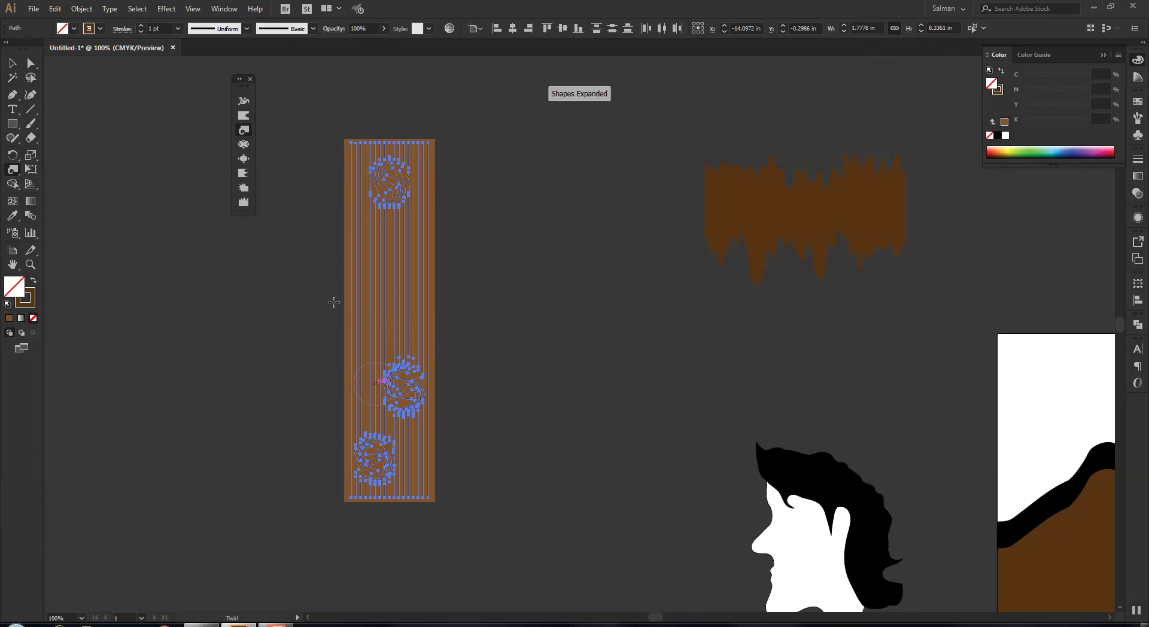
# Set the Twirl brush's width and height to 0.5 in, and add smaller knots at three other spots on the plank.
pyautogui.doubleClick(242, 134)
pyautogui.write('.5')
pyautogui.press('Tab')
pyautogui.write('.5')
pyautogui.press('Return')
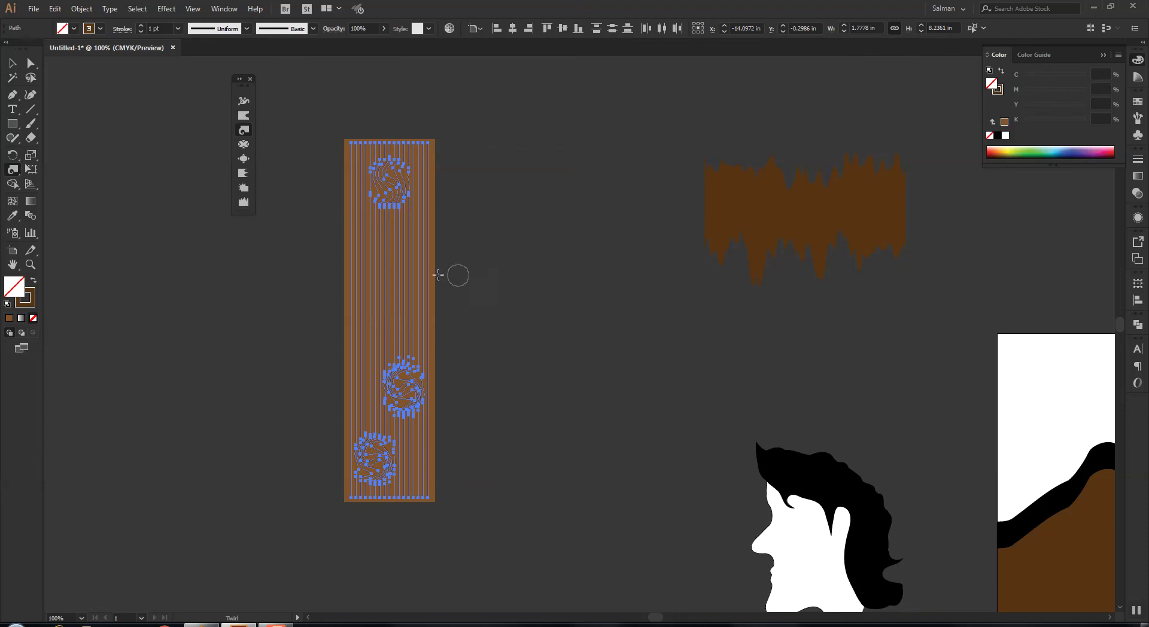
pyautogui.click(366, 239)
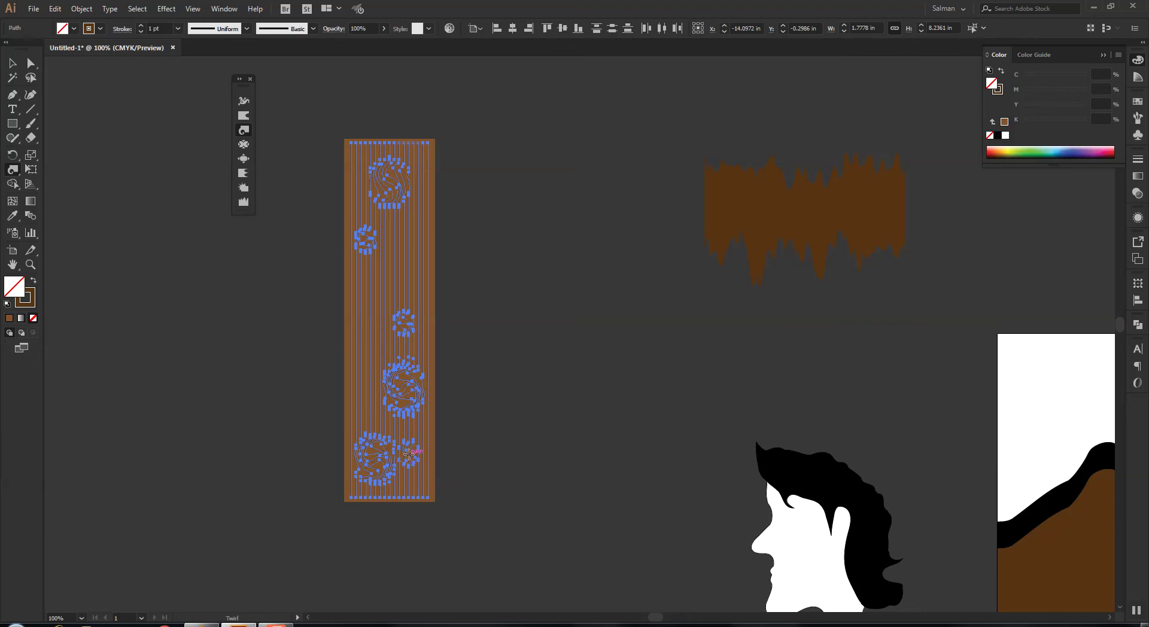
# Recolor the stroke of all the twirled wood-grain lines on the plank with K set to 65, and clear the selection.
pyautogui.click(13, 62)
pyautogui.click(122, 203)
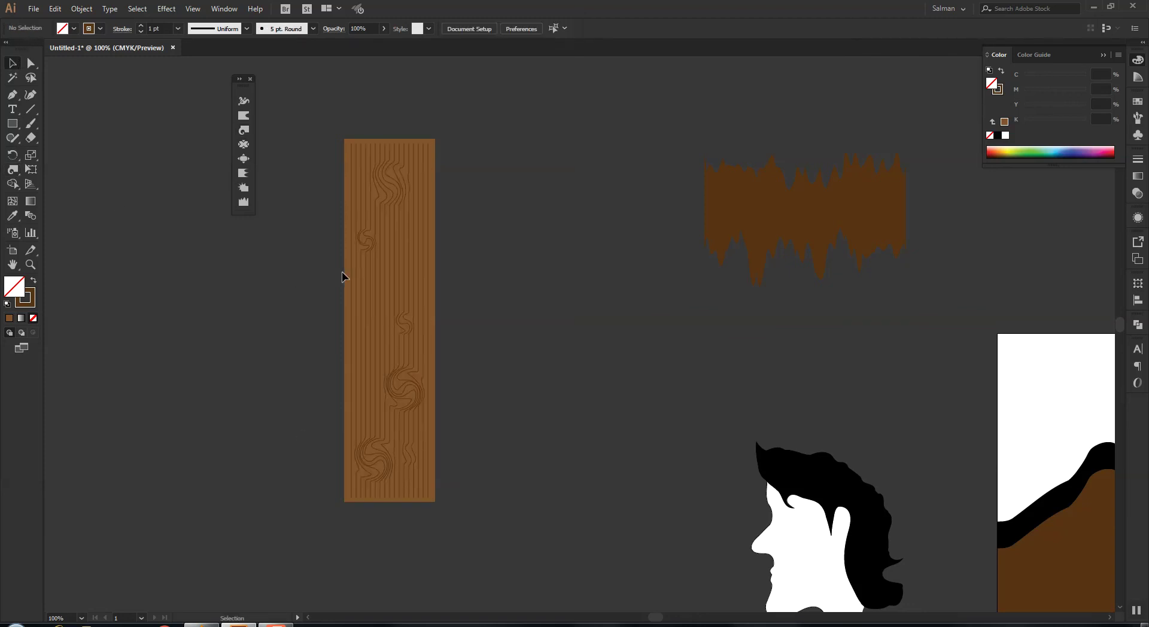
pyautogui.moveTo(336, 135); pyautogui.dragTo(488, 535)
pyautogui.click(1005, 122)
pyautogui.click(1083, 120)
pyautogui.write('65')
pyautogui.press('Return')
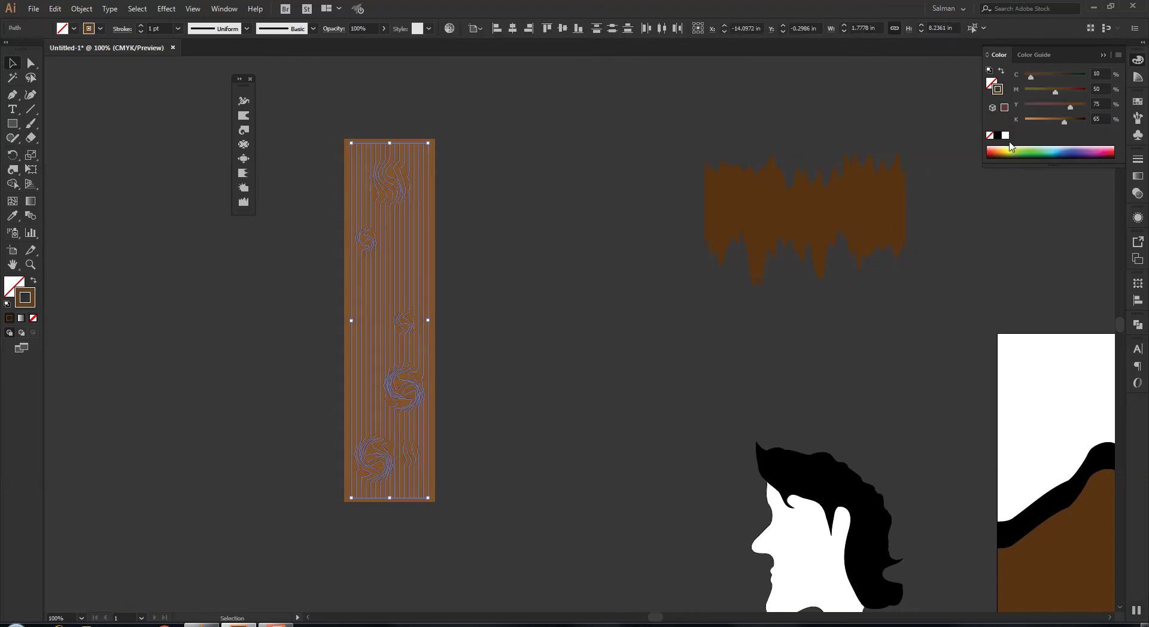
pyautogui.click(585, 282)
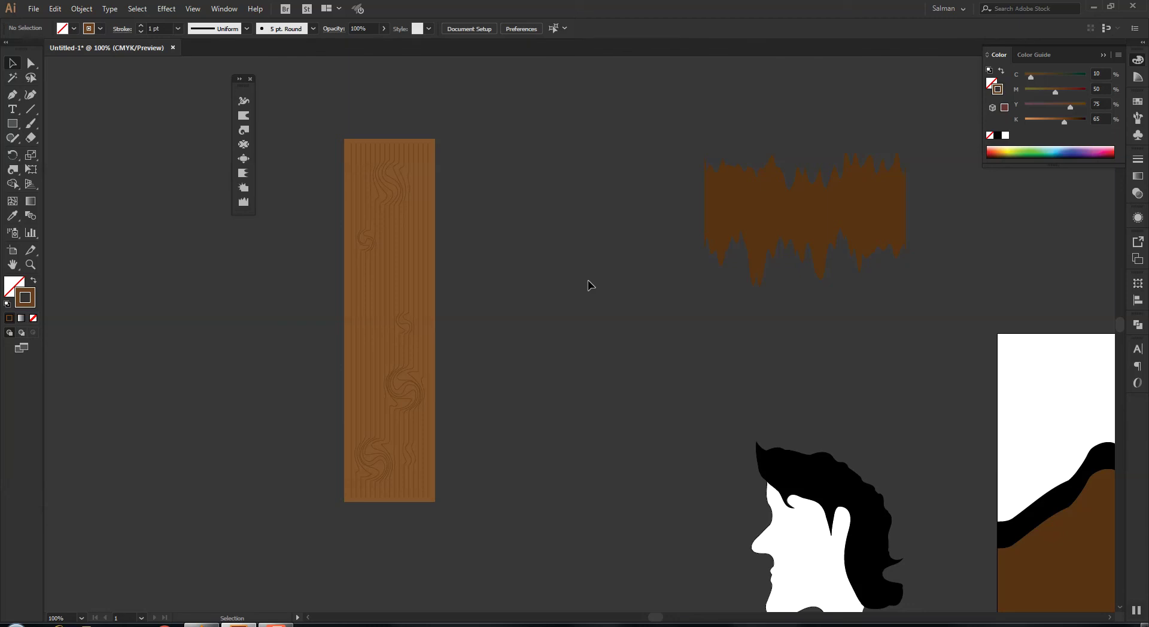
# Switch to Windows Explorer and open the Vector Landscape folder, inside Illustrations under Illustation,Vector & Backgroud in the instructor's folder on network computer \\a1.
pyautogui.press('super+r')
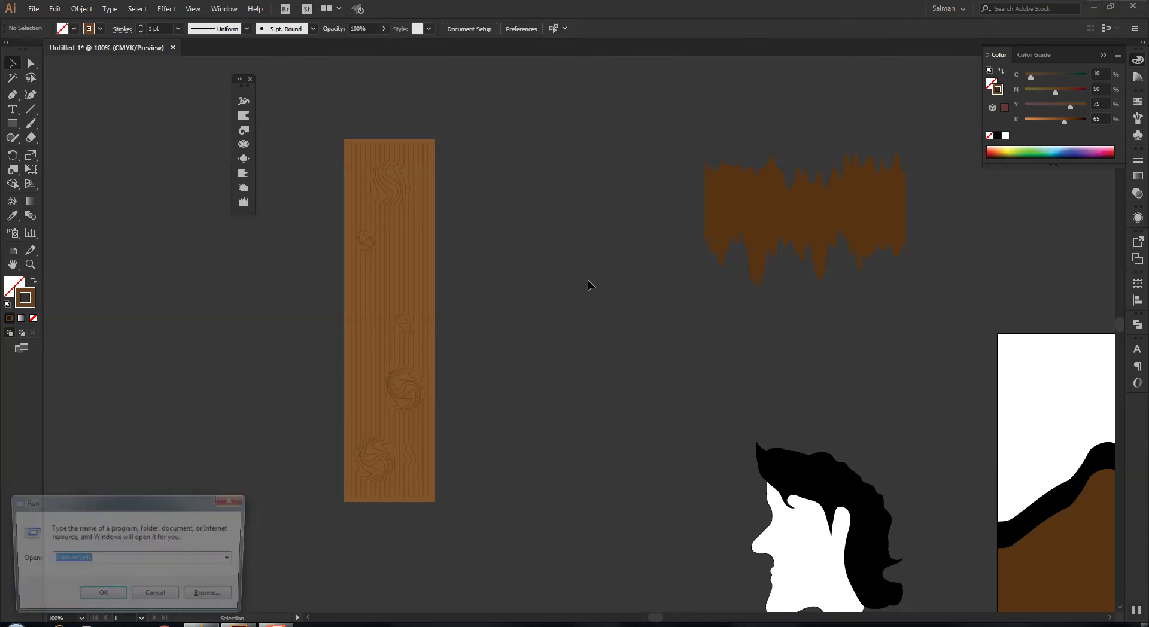
pyautogui.write('\\\\a1')
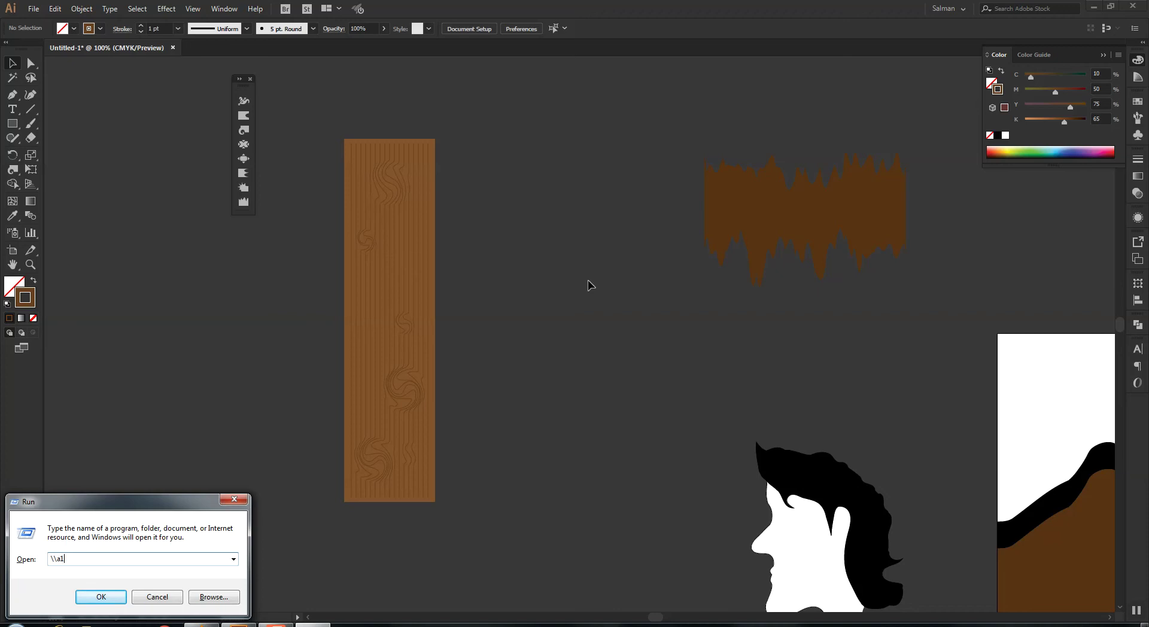
pyautogui.press('Return')
pyautogui.doubleClick(432, 72)
pyautogui.doubleClick(174, 102)
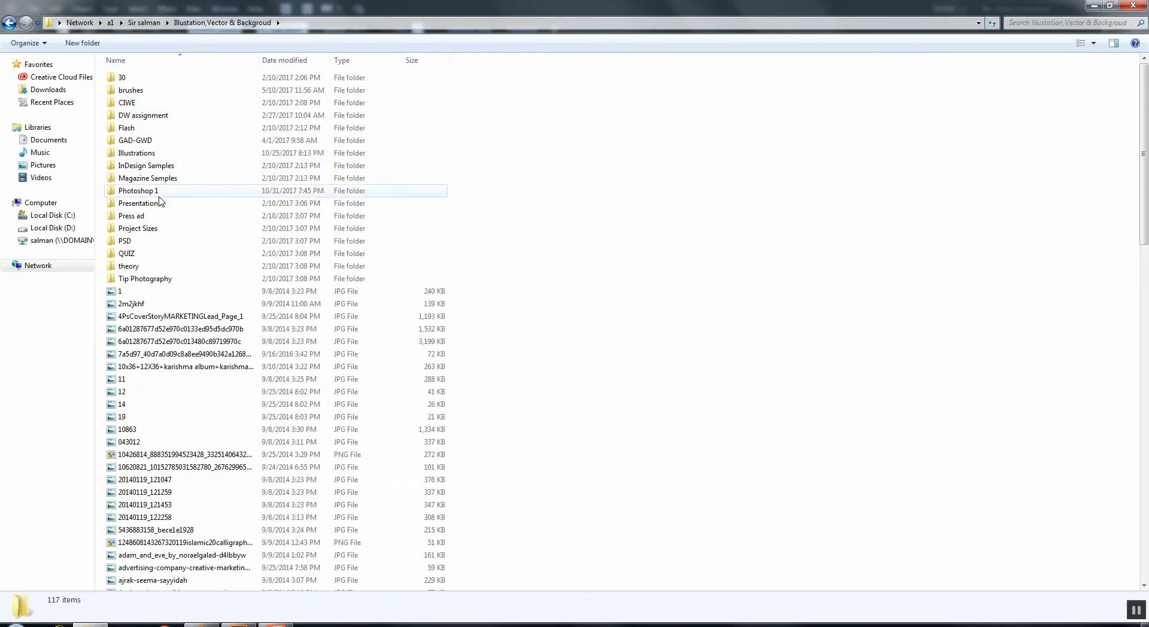
pyautogui.doubleClick(155, 155)
pyautogui.doubleClick(357, 466)
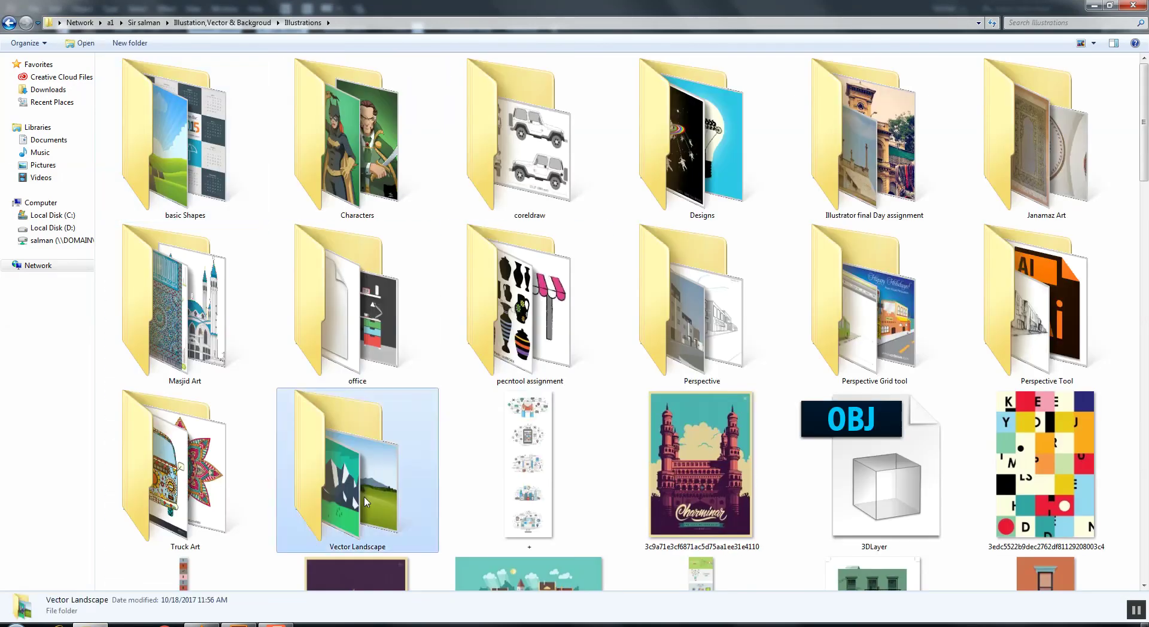
pyautogui.click(1093, 43)
pyautogui.click(1107, 11)
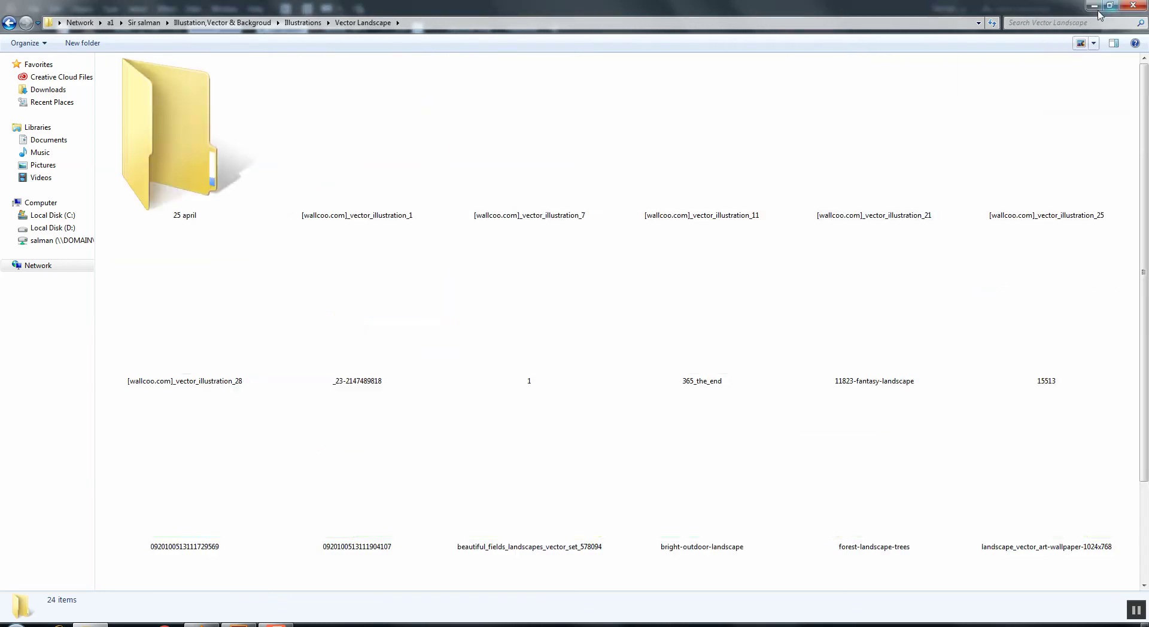
pyautogui.scroll(-3, 1144, 272)
# View the hill shapes in the images beautiful_fields_landscapes_vector_set_578094, purple-landscape-46648870 and vector, closing each one after viewing.
pyautogui.doubleClick(506, 365)
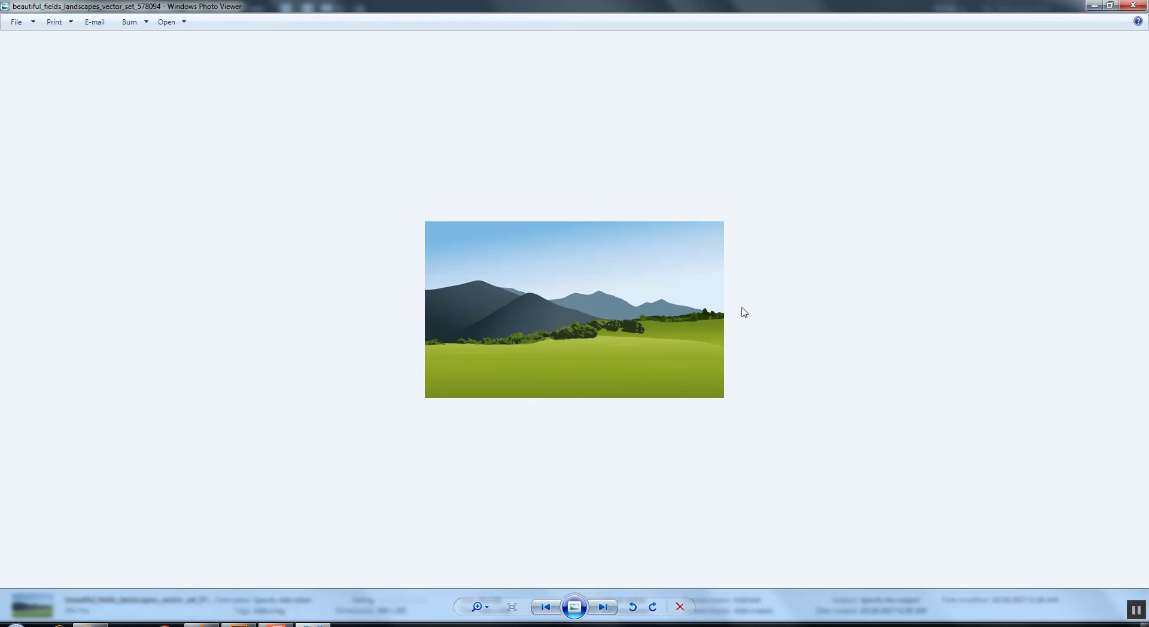
pyautogui.click(1133, 5)
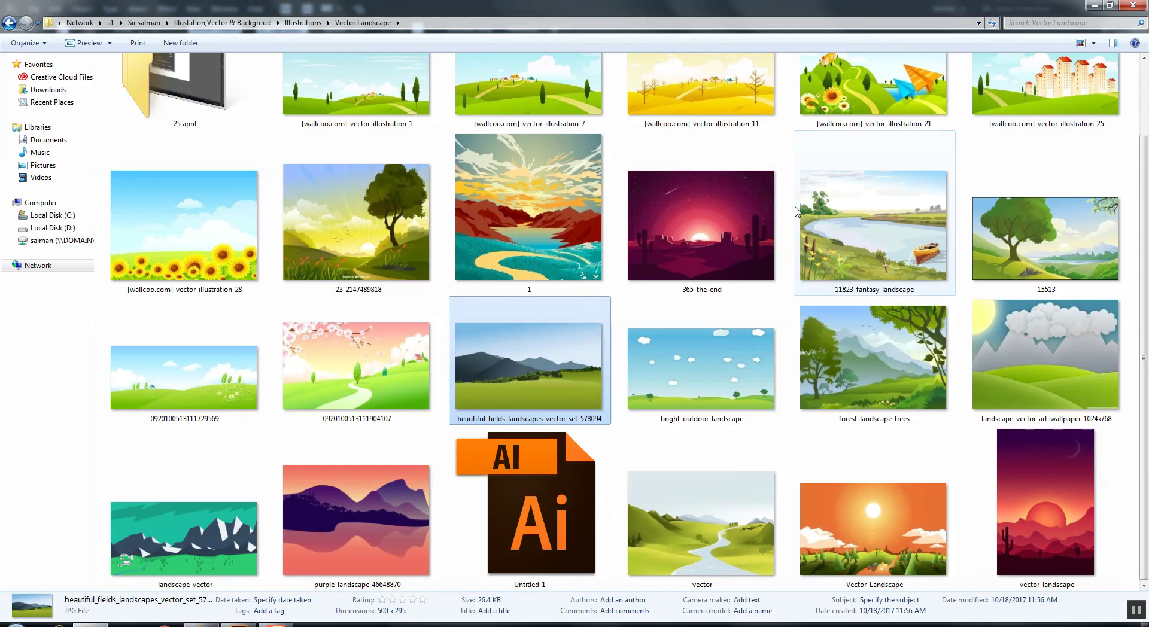
pyautogui.doubleClick(395, 507)
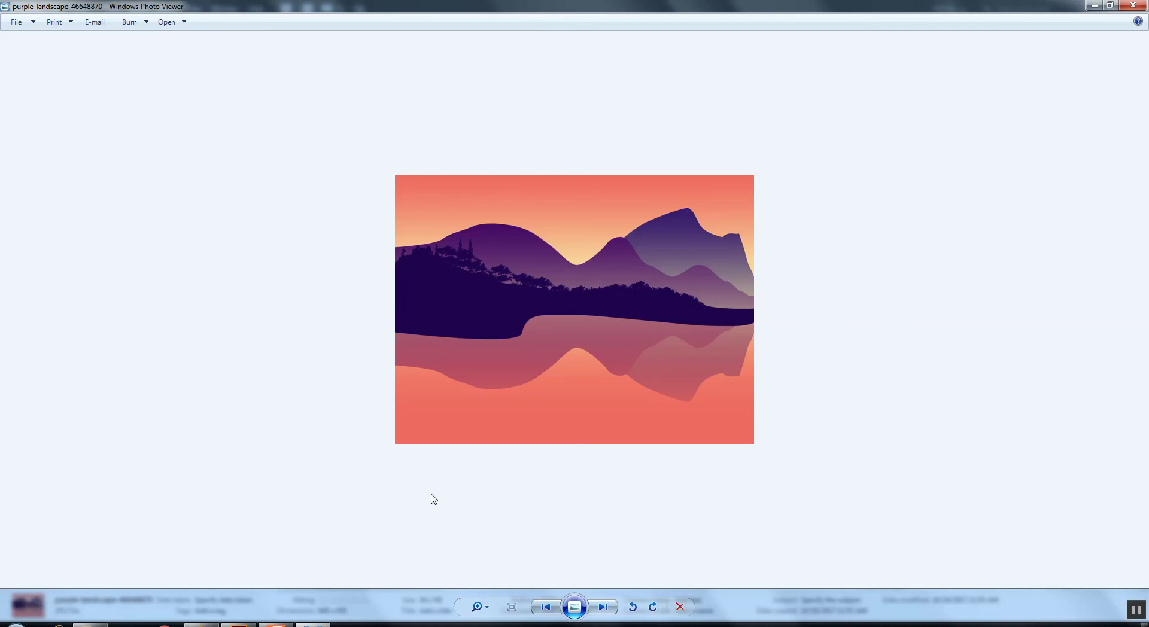
pyautogui.click(1133, 5)
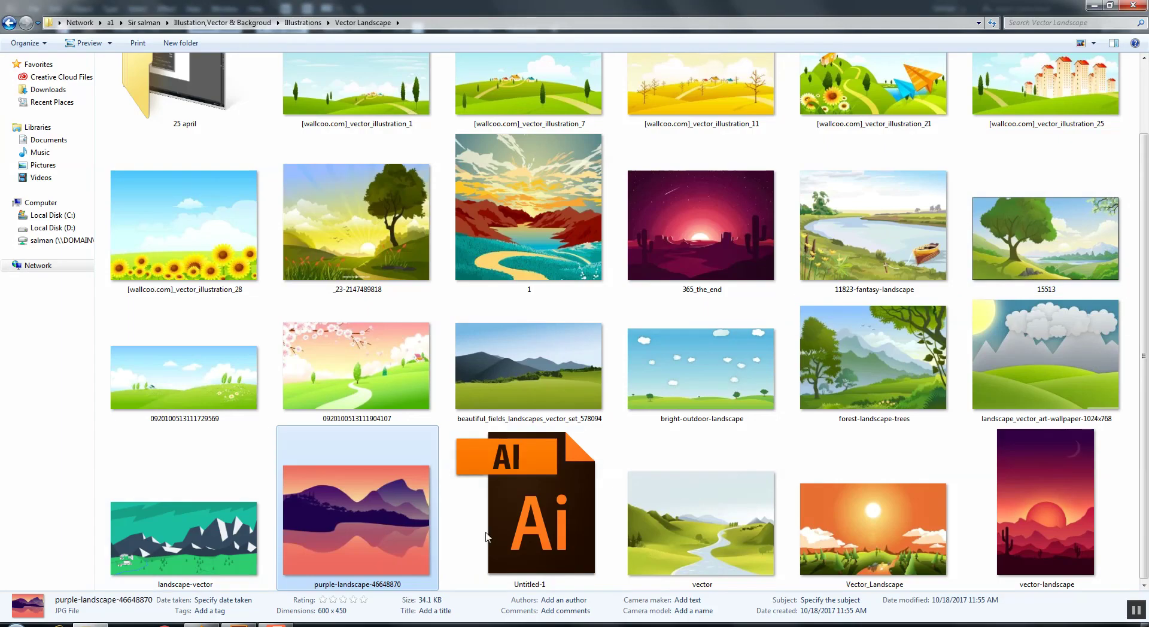
pyautogui.doubleClick(735, 548)
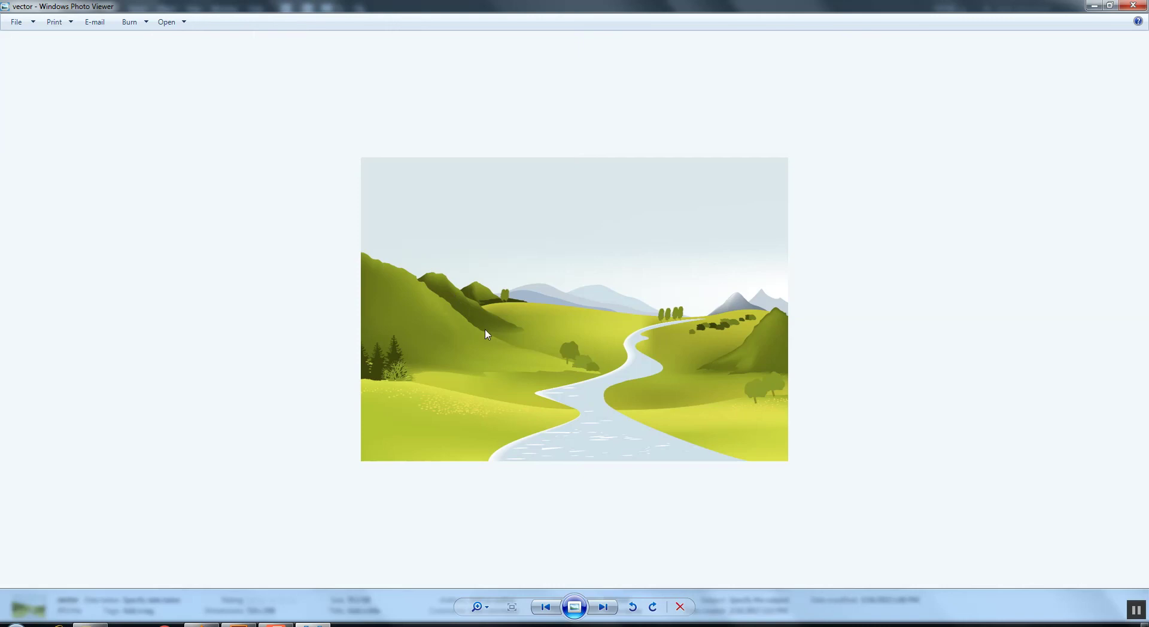
pyautogui.click(1133, 5)
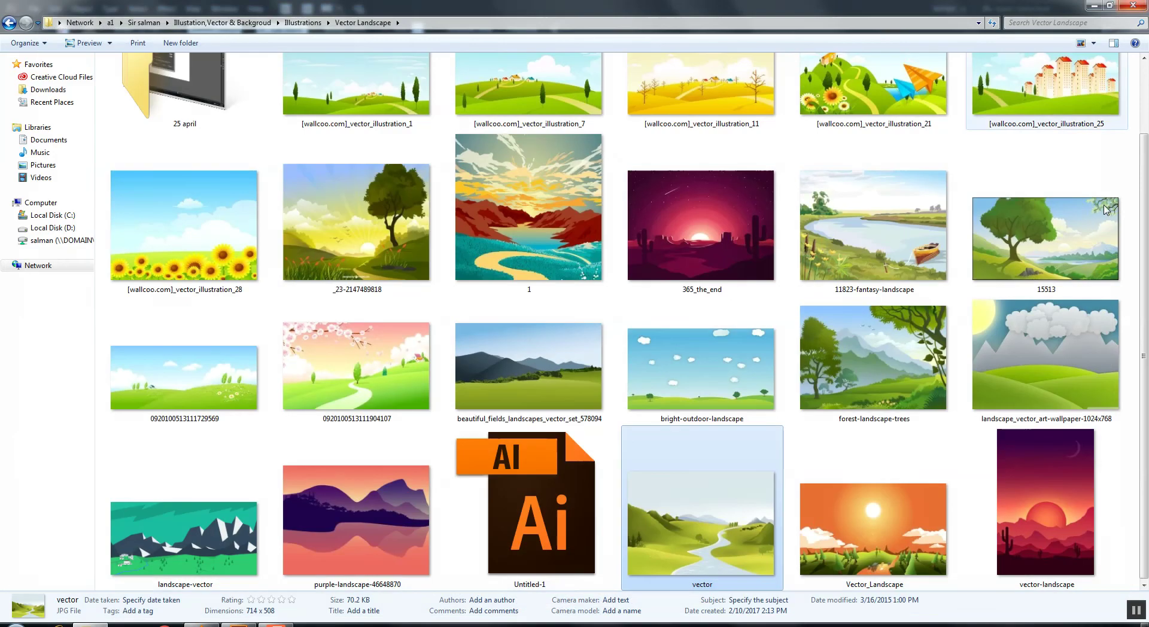
# View the layered desert mountains in the vector-landscape image, and close it and the folder to return to Illustrator.
pyautogui.press('Right')
pyautogui.press('Right')
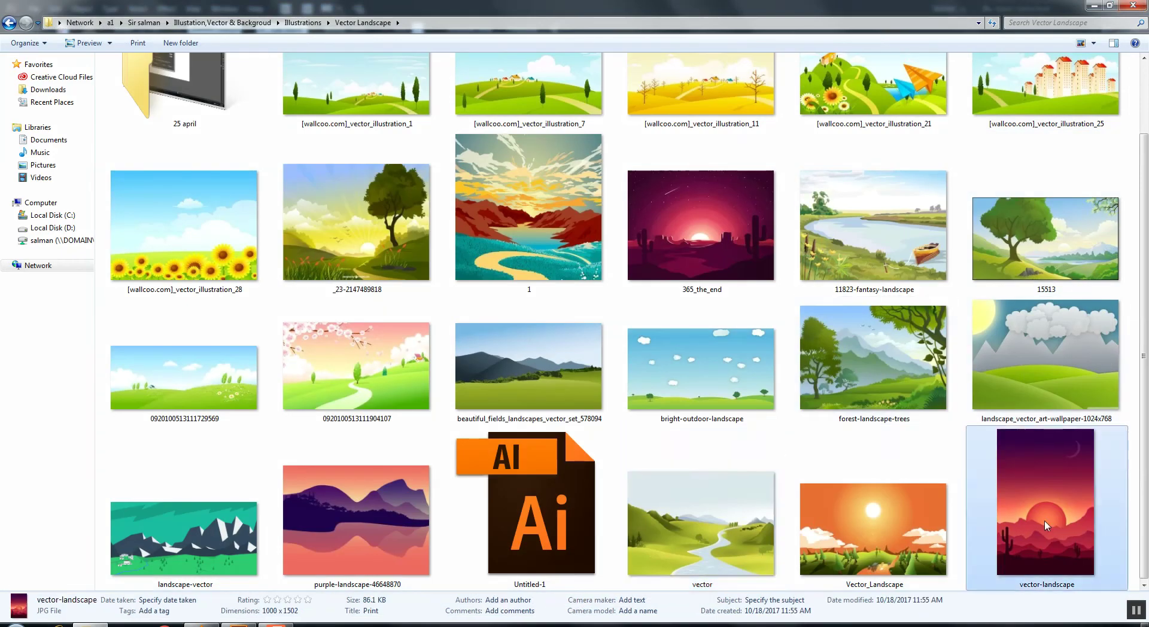
pyautogui.press('Return')
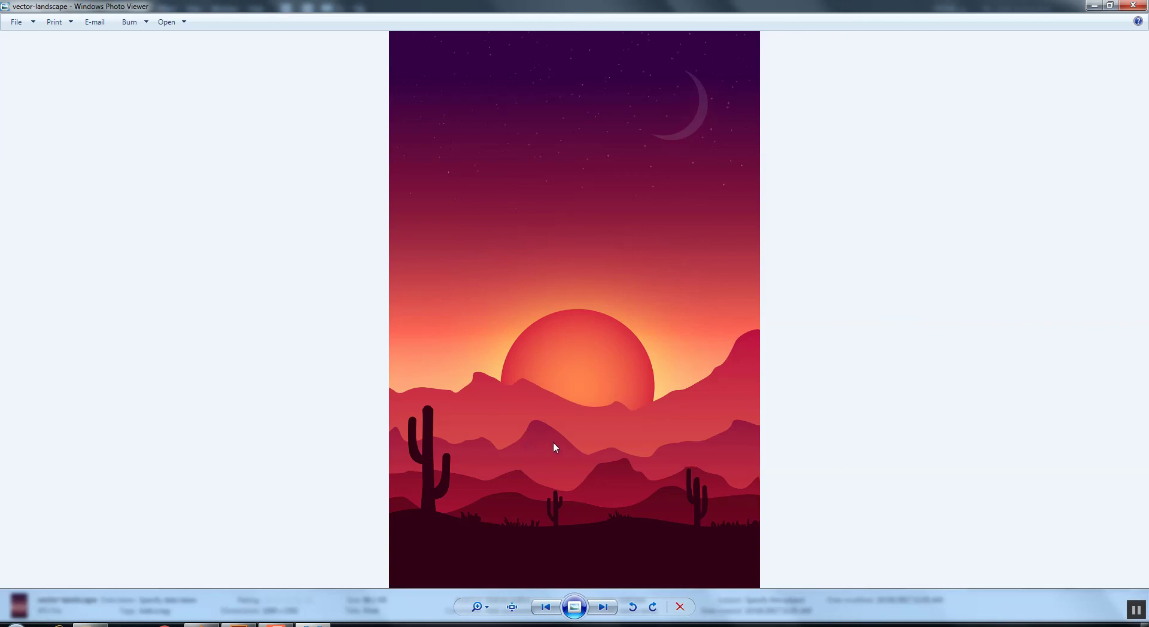
pyautogui.click(1133, 6)
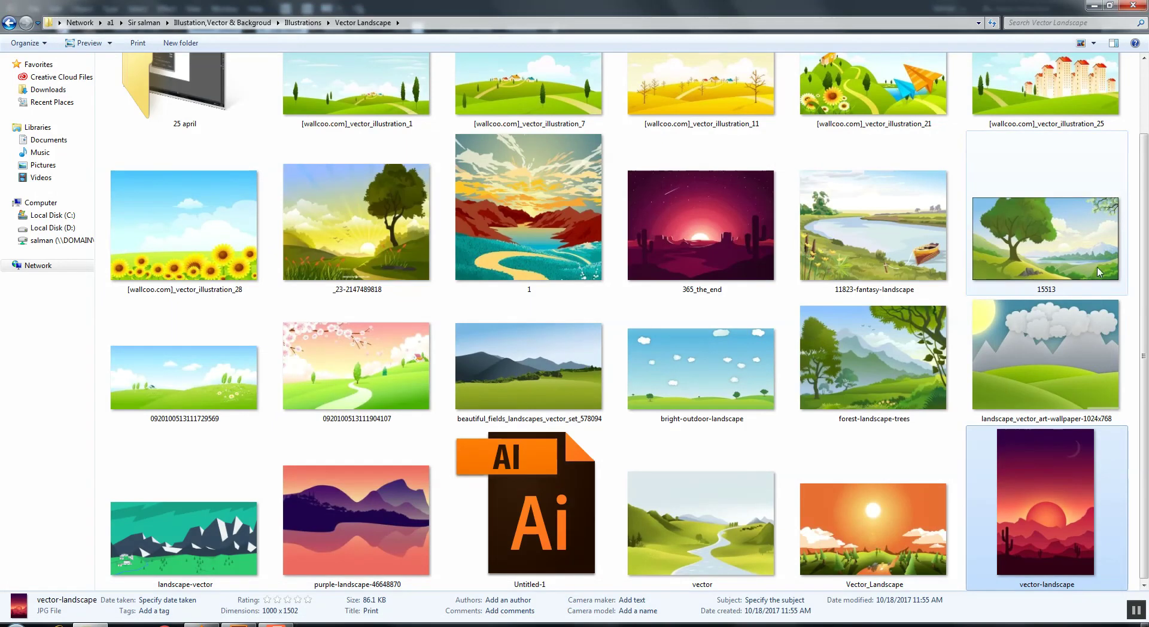
pyautogui.click(1134, 12)
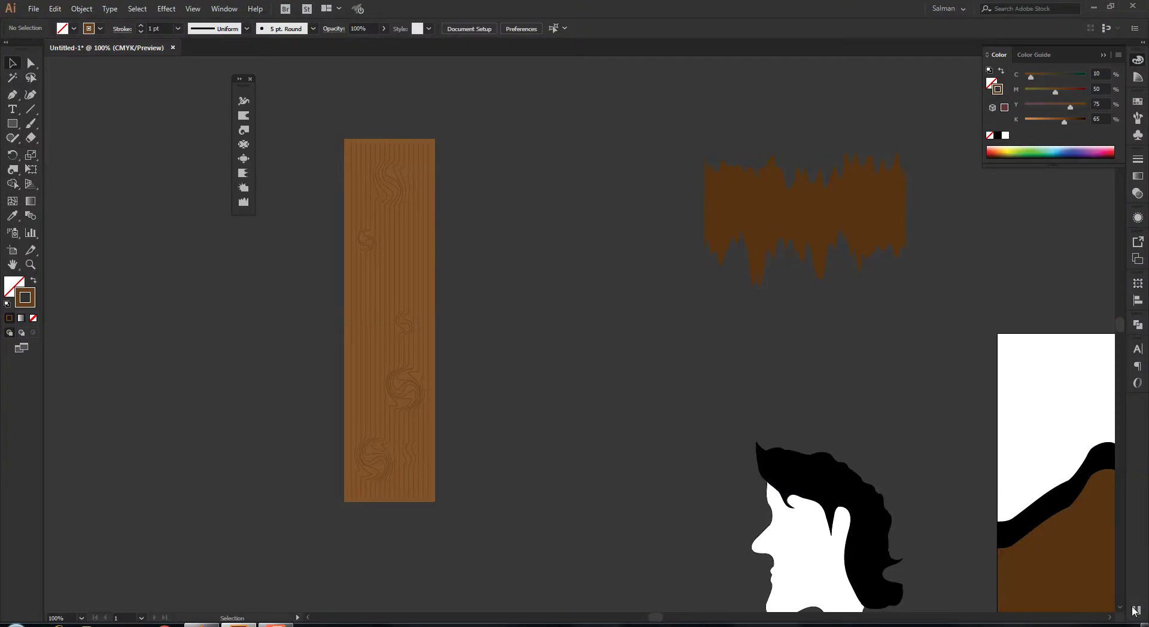